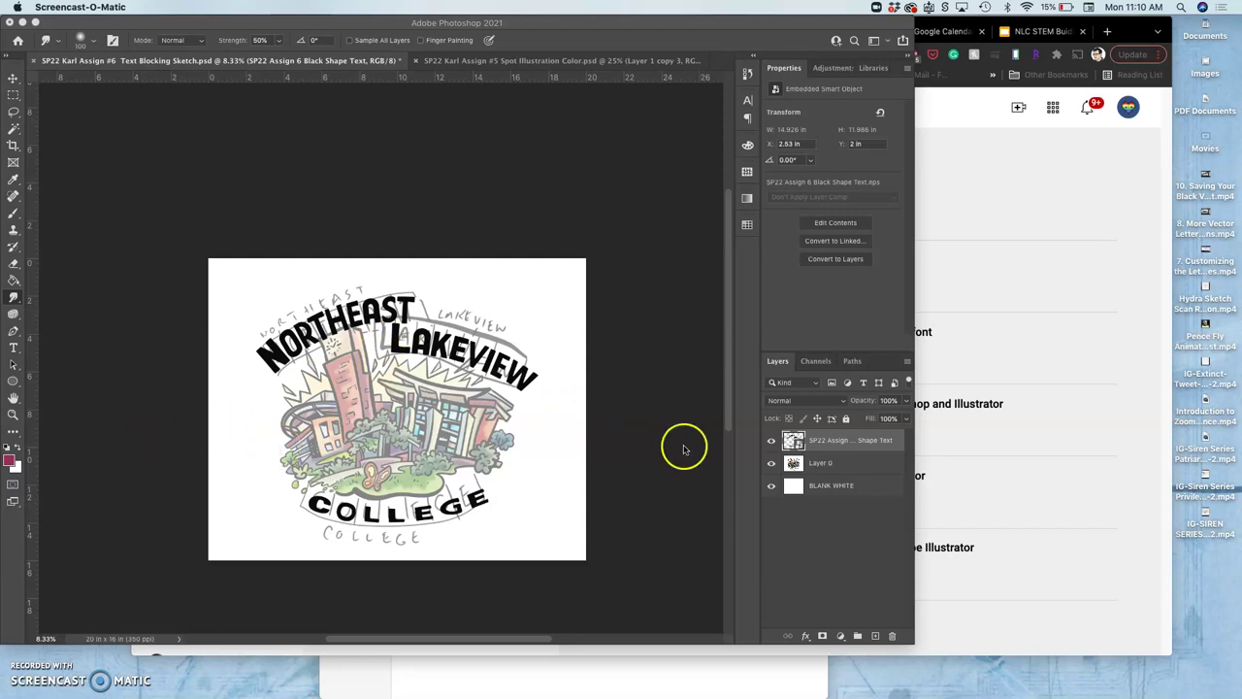
Check the black lettering on its own by briefly hiding the Layer 0 sketch, restoring the layer to view.
{"action": "left_click", "coordinate": [770, 464]}
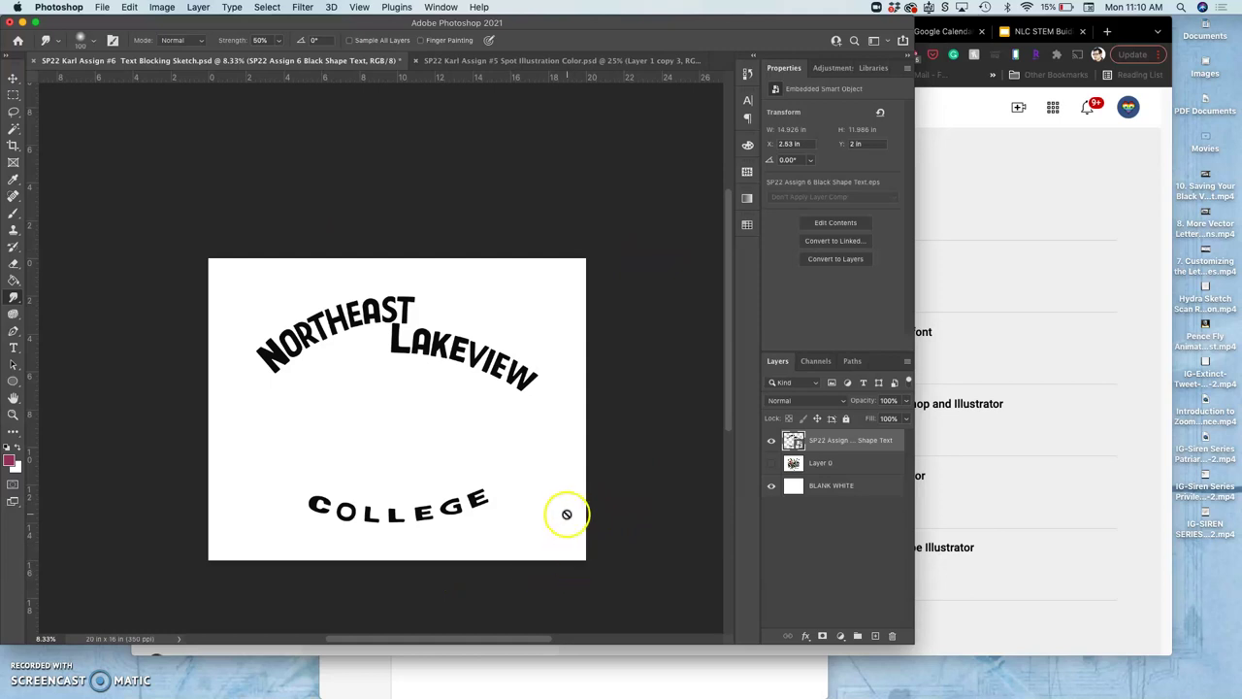
{"action": "left_click", "coordinate": [772, 463]}
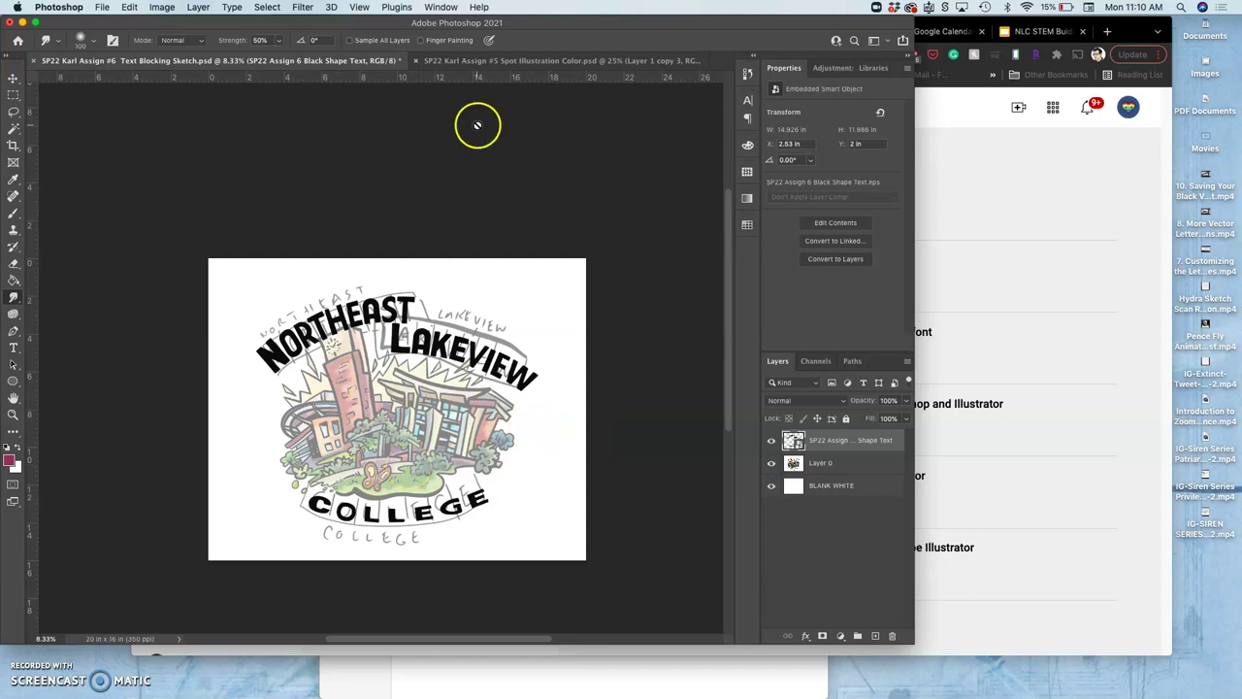
Switch to the Assign #5 Spot Illustration Color document and examine the illustration's line work and textures, both whole and up close.
{"action": "left_click", "coordinate": [533, 59]}
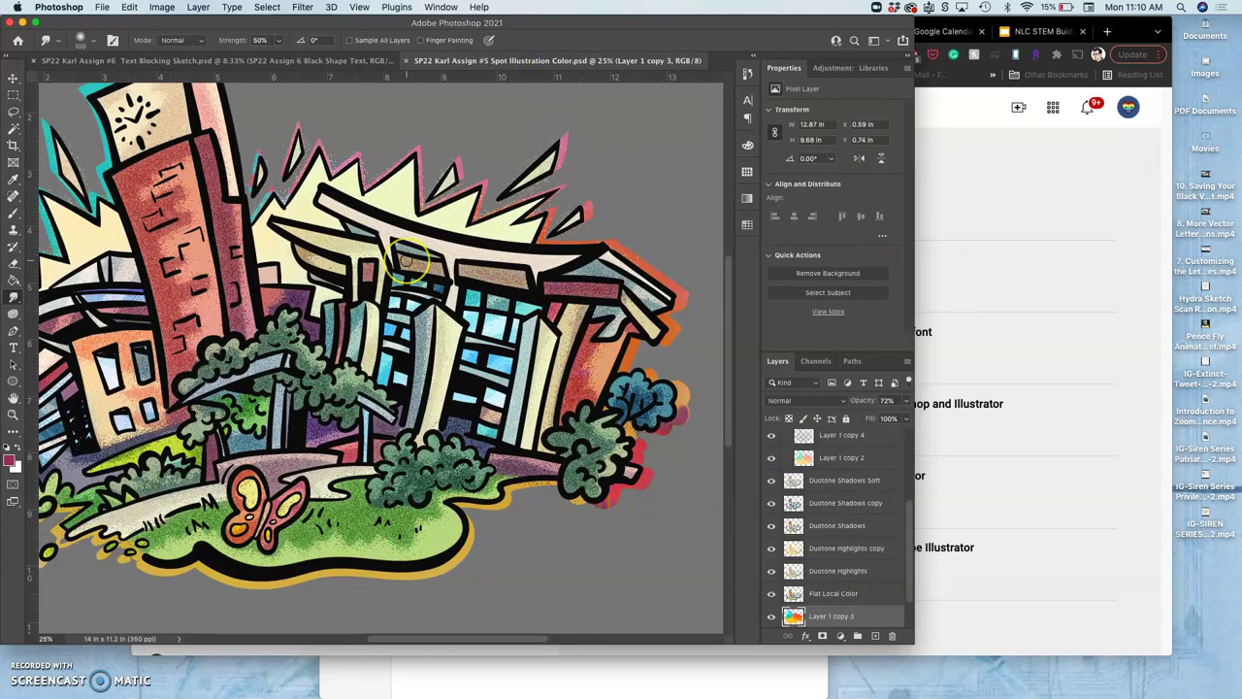
{"action": "scroll", "coordinate": [403, 260], "scroll_direction": "up", "scroll_amount": 2}
{"action": "scroll", "coordinate": [403, 260], "scroll_direction": "left", "scroll_amount": 3}
{"action": "key", "text": "super+minus"}
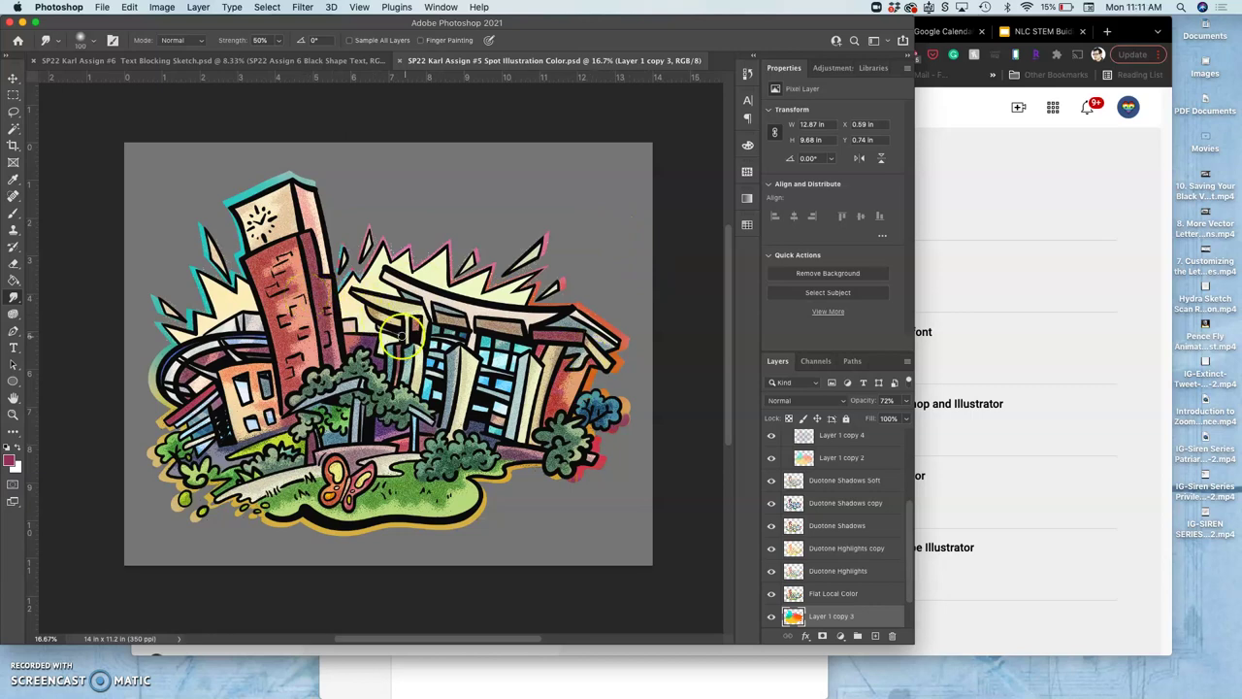
{"action": "key", "text": "super+plus"}
{"action": "key", "text": "super+plus"}
{"action": "key", "text": "super+plus"}
{"action": "key", "text": "super+plus"}
{"action": "key", "text": "super+plus"}
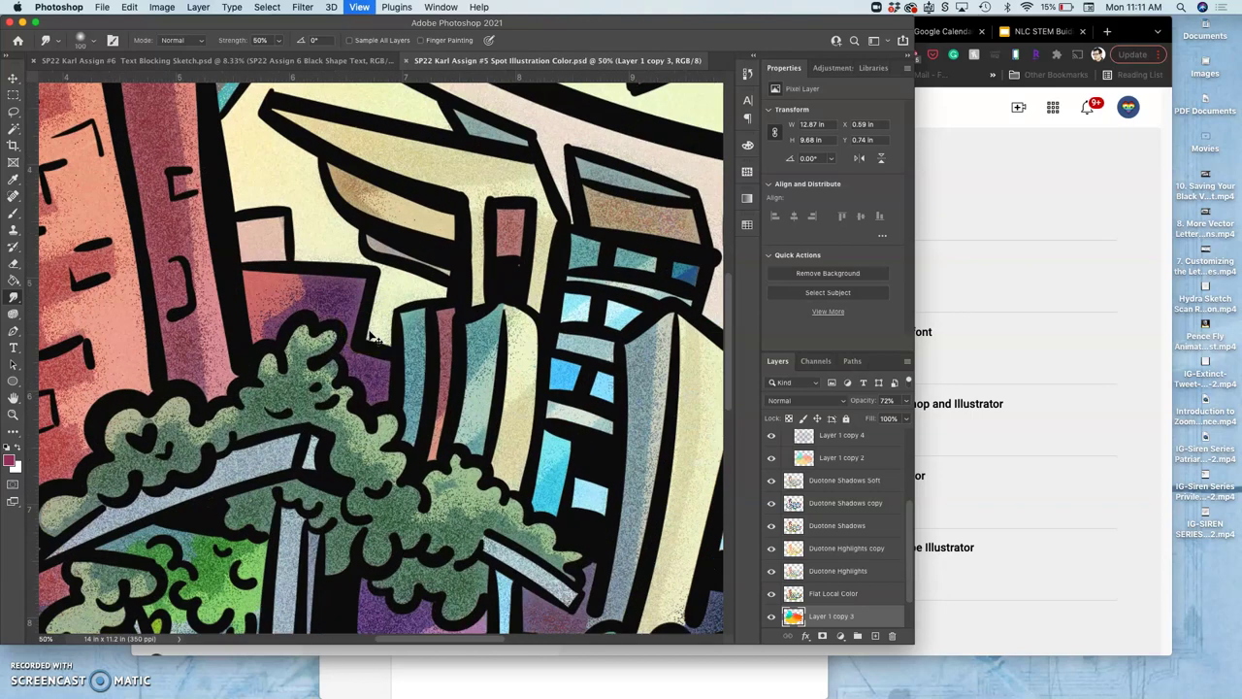
{"action": "scroll", "coordinate": [372, 338], "scroll_direction": "up", "scroll_amount": 3}
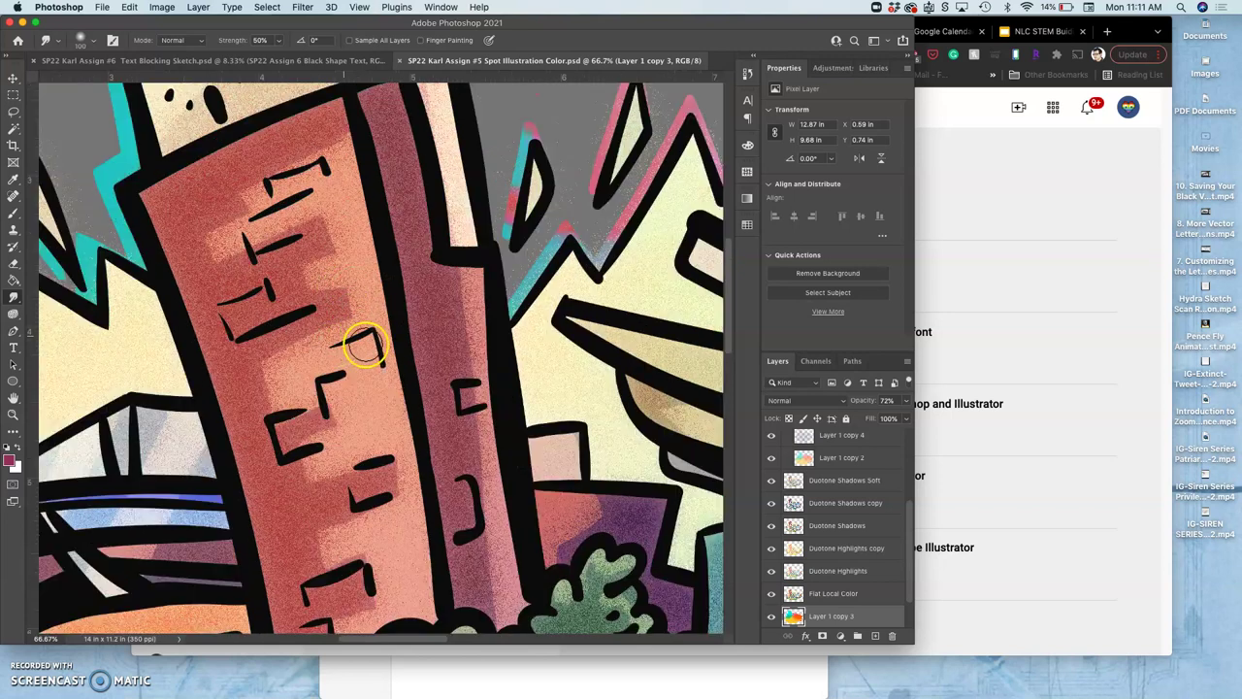
{"action": "key", "text": "super+minus"}
{"action": "key", "text": "super+minus"}
{"action": "key", "text": "super+minus"}
{"action": "key", "text": "super+minus"}
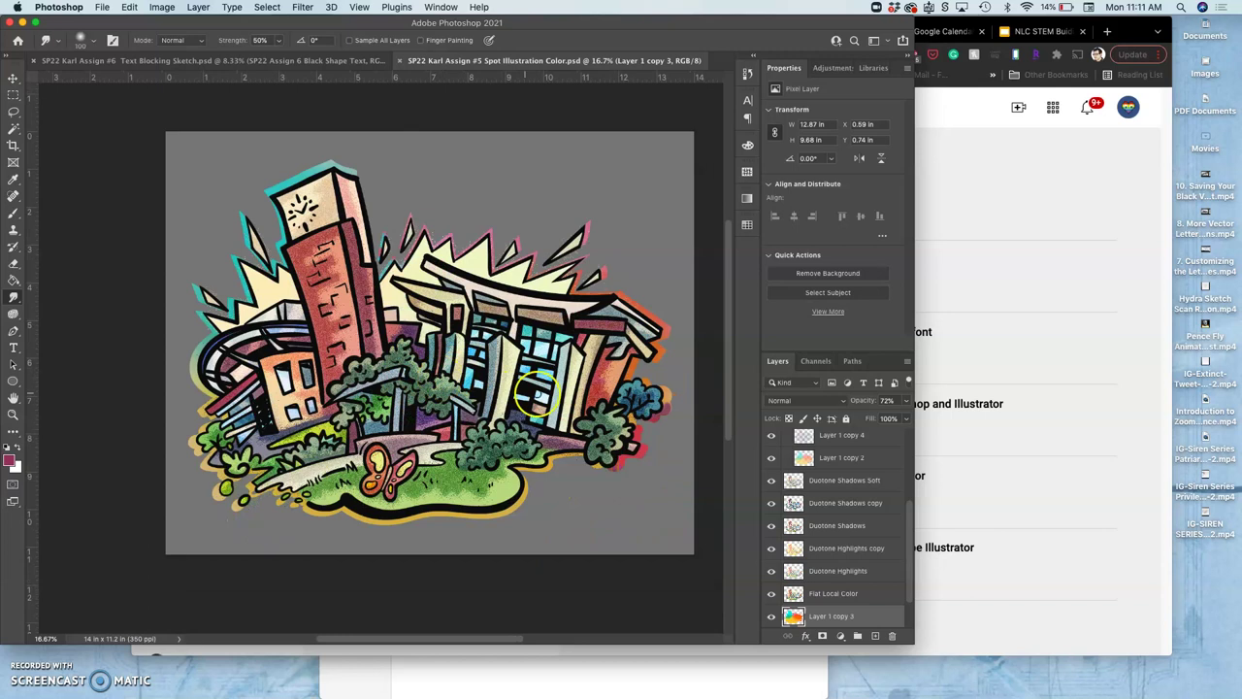
Compare the illustration with and without the offset color layer, Layer 1 copy 3, leaving that layer visible.
{"action": "left_click", "coordinate": [772, 615]}
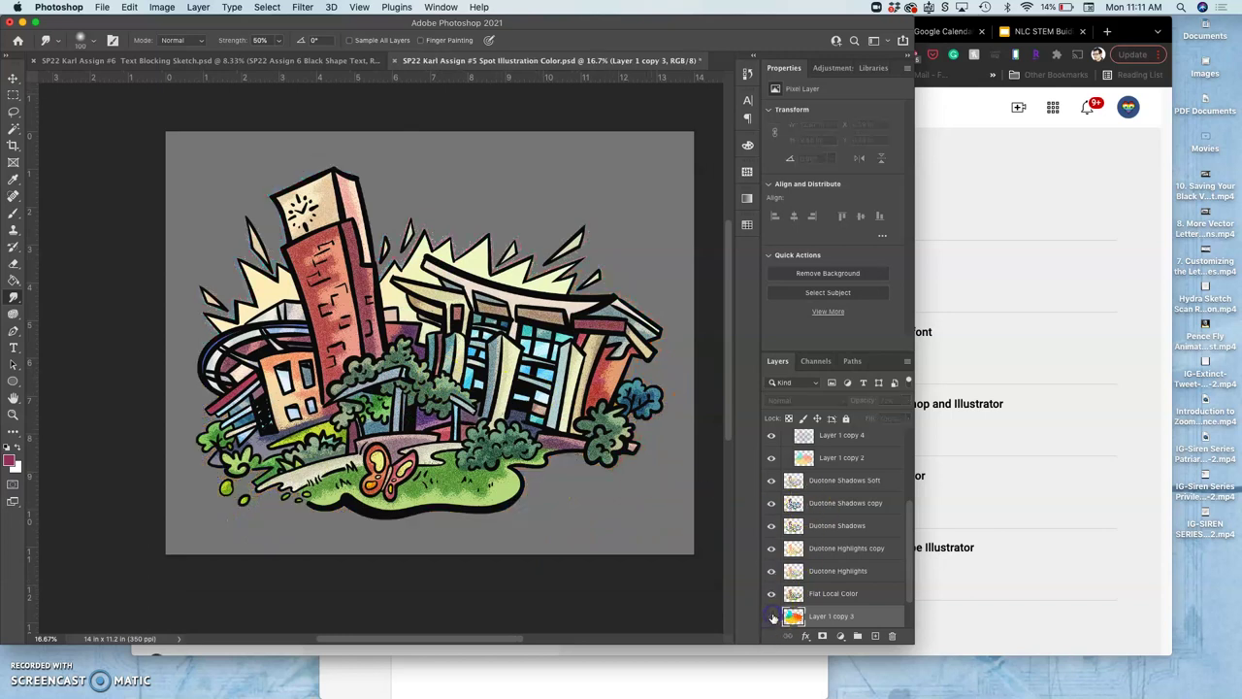
{"action": "left_click", "coordinate": [772, 616]}
{"action": "left_click", "coordinate": [772, 615]}
{"action": "left_click", "coordinate": [772, 615]}
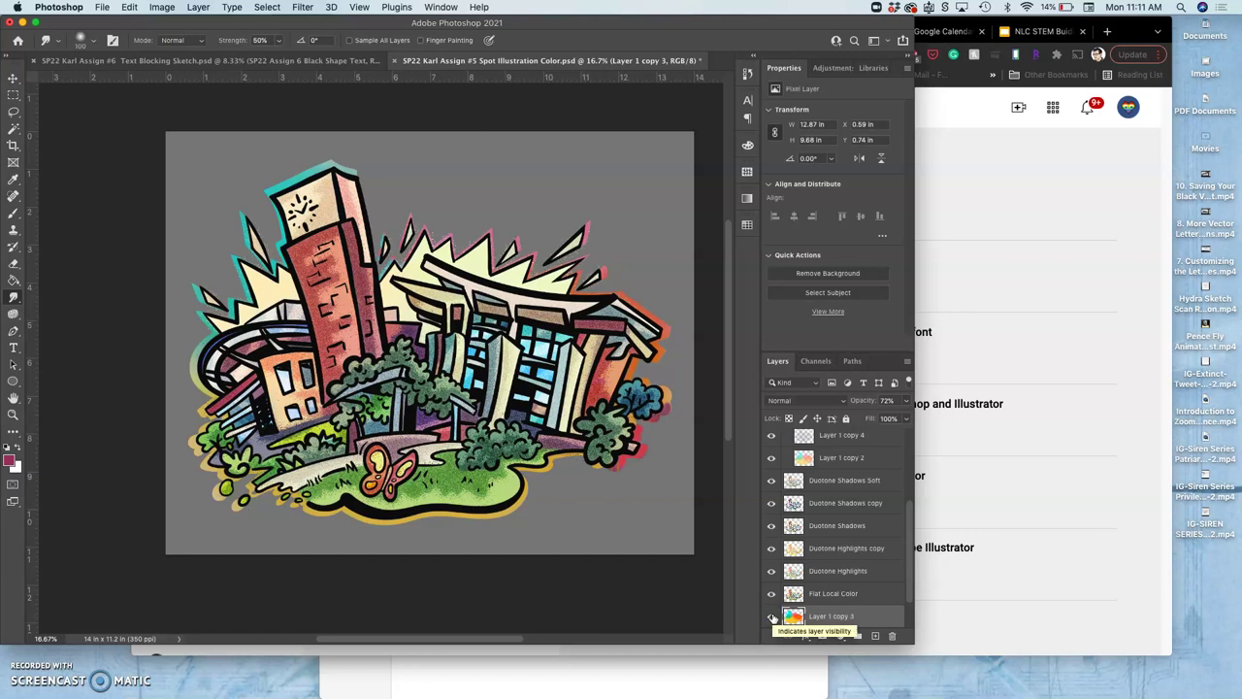
{"action": "left_click", "coordinate": [772, 615]}
{"action": "left_click", "coordinate": [772, 615]}
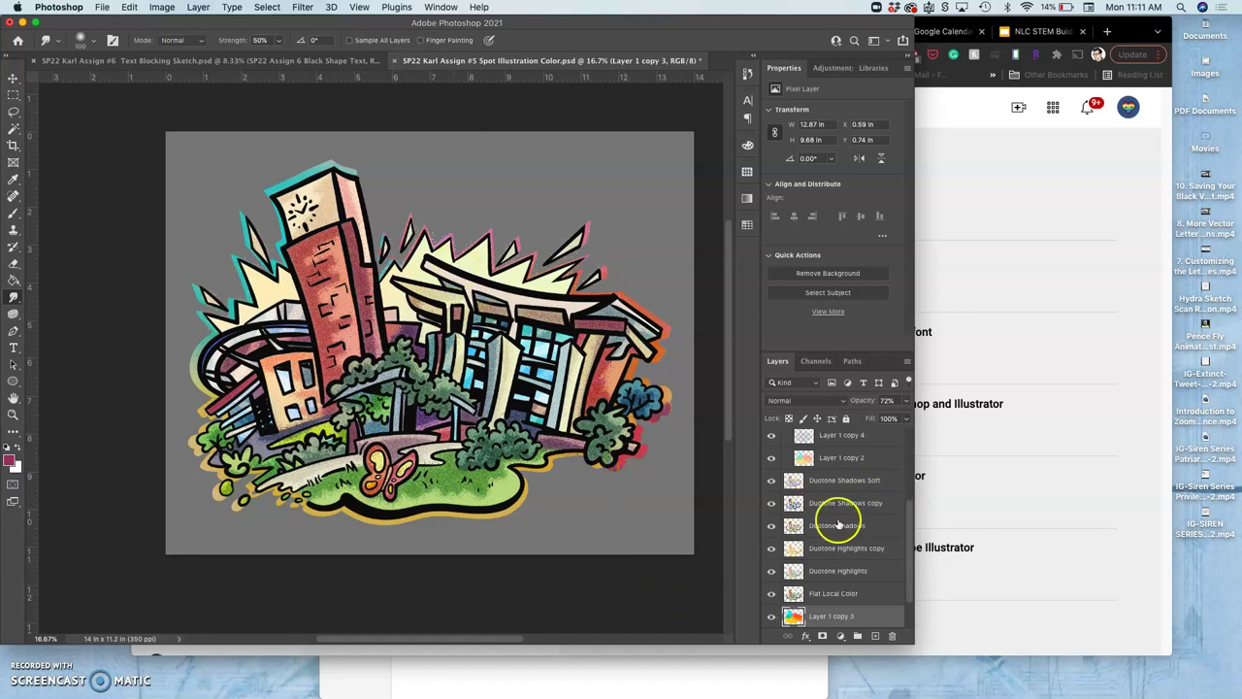
Hide Layer 1 copy 3, BLANK WHITE copy and BLANK WHITE for a transparent background, and select the Flat Local Color layer.
{"action": "scroll", "coordinate": [840, 519], "scroll_direction": "down", "scroll_amount": 2}
{"action": "left_click", "coordinate": [772, 457]}
{"action": "left_click", "coordinate": [772, 457]}
{"action": "left_click", "coordinate": [772, 482]}
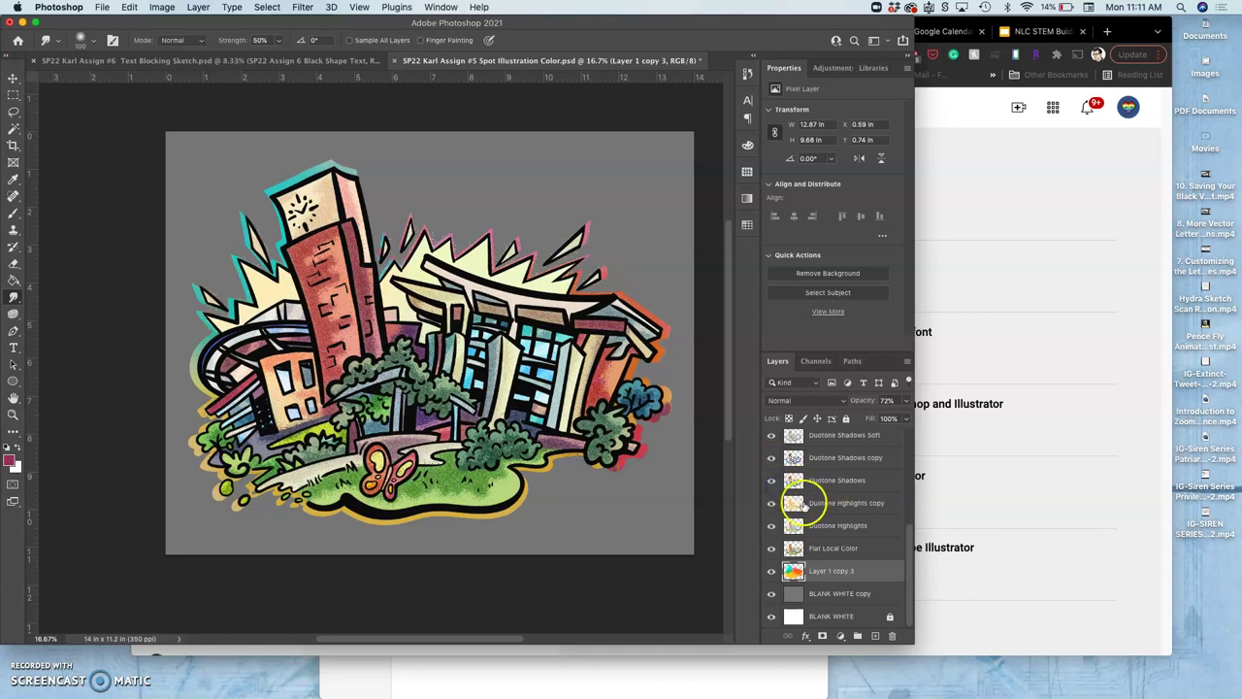
{"action": "scroll", "coordinate": [805, 499], "scroll_direction": "up", "scroll_amount": 3}
{"action": "scroll", "coordinate": [805, 503], "scroll_direction": "down", "scroll_amount": 3}
{"action": "left_click_drag", "start_coordinate": [805, 503], "coordinate": [772, 573]}
{"action": "left_click", "coordinate": [771, 571]}
{"action": "left_click", "coordinate": [772, 593]}
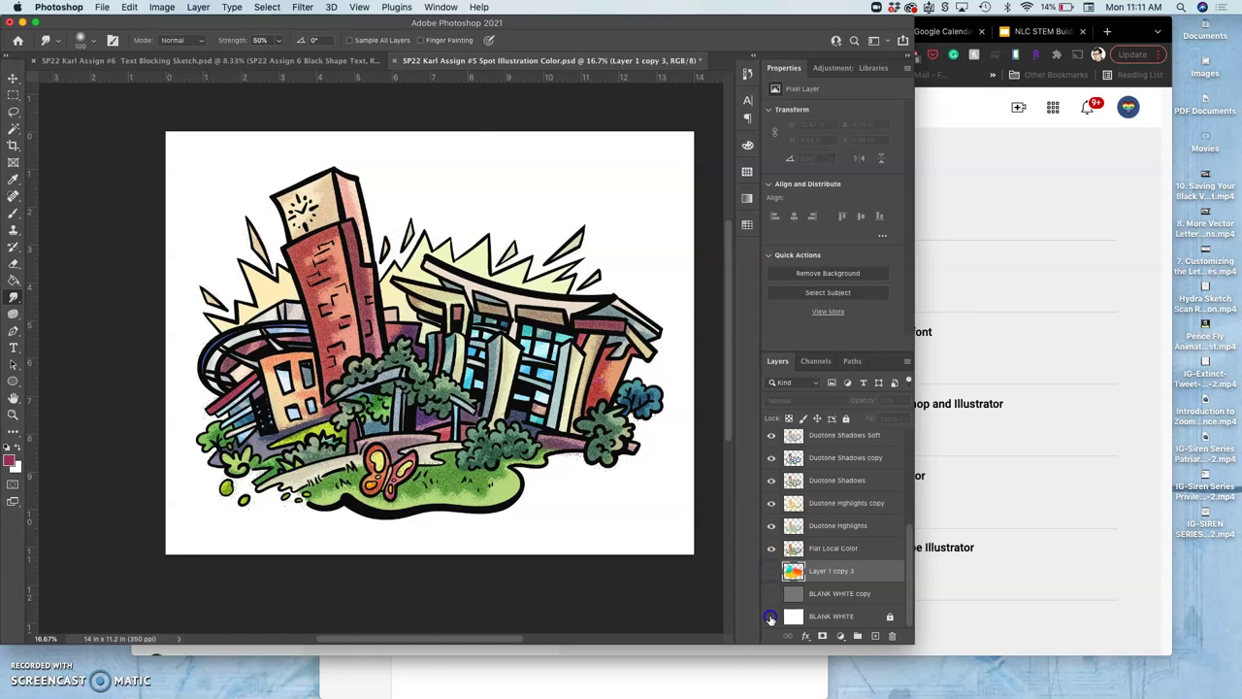
{"action": "left_click", "coordinate": [772, 617]}
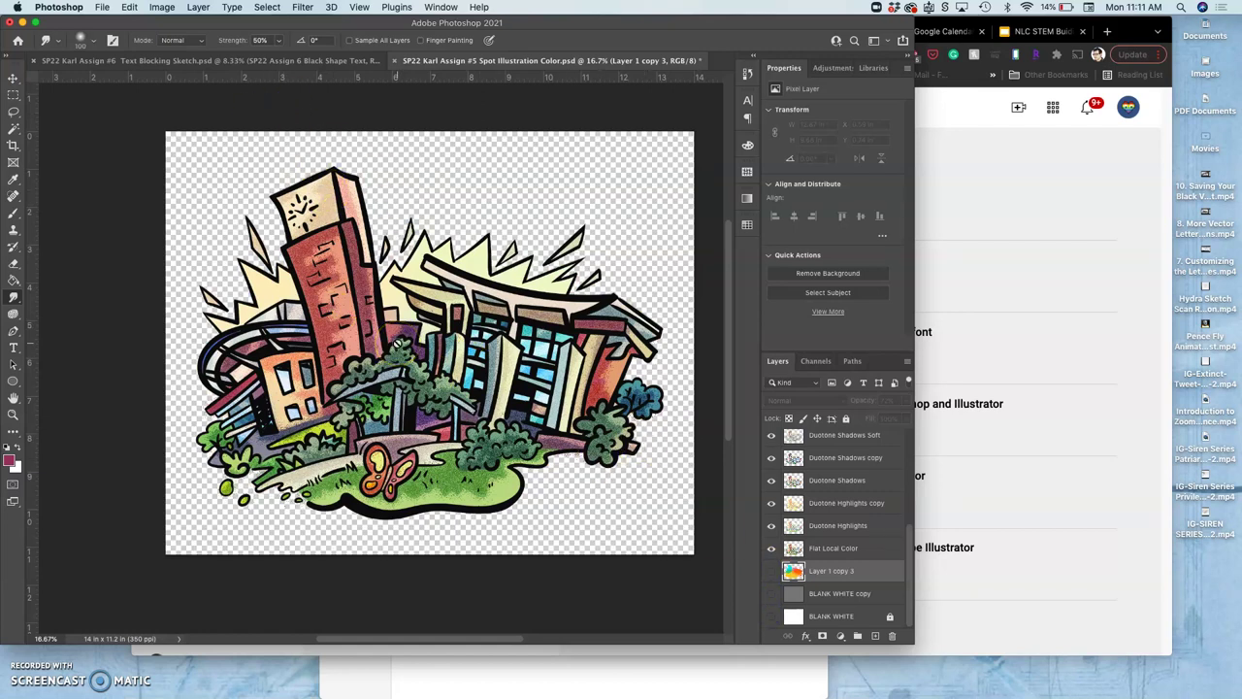
{"action": "left_click", "coordinate": [832, 550]}
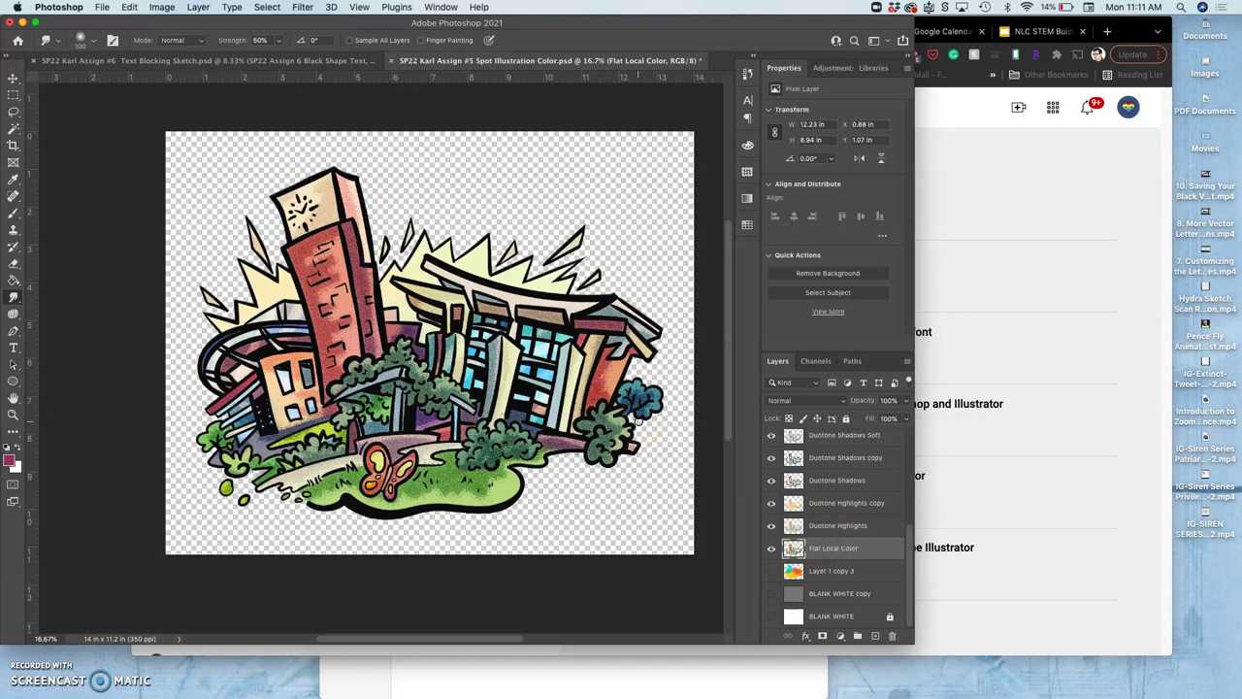
Save the transparent illustration as a PNG in the Assignment #6 folder, using the large file size (fastest saving) option.
{"action": "left_click", "coordinate": [102, 6]}
{"action": "left_click", "coordinate": [276, 162]}
{"action": "key", "text": "super+shift+s"}
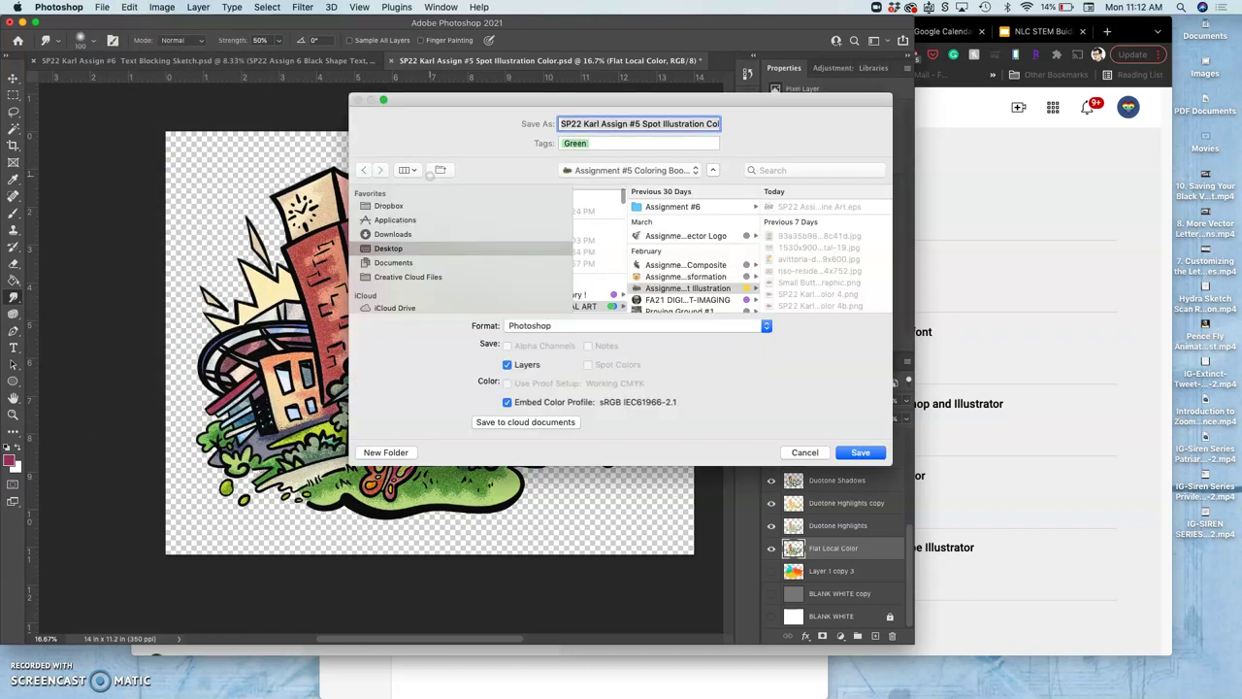
{"action": "left_click", "coordinate": [623, 328]}
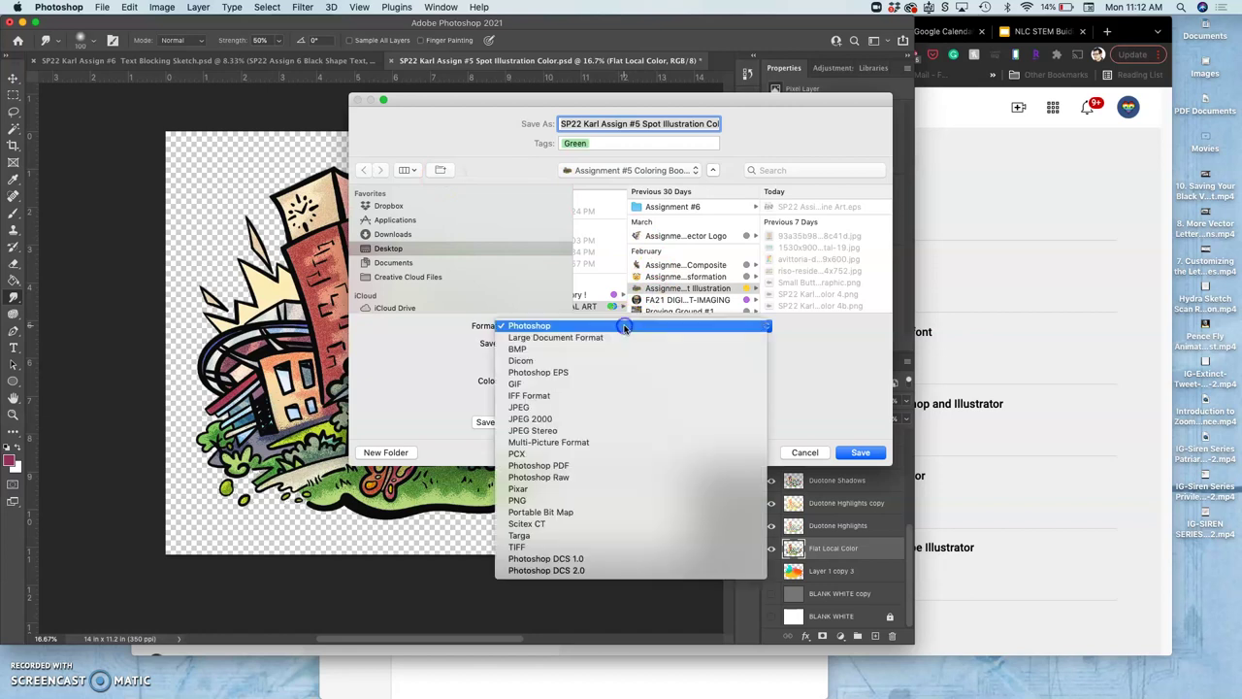
{"action": "left_click", "coordinate": [555, 502]}
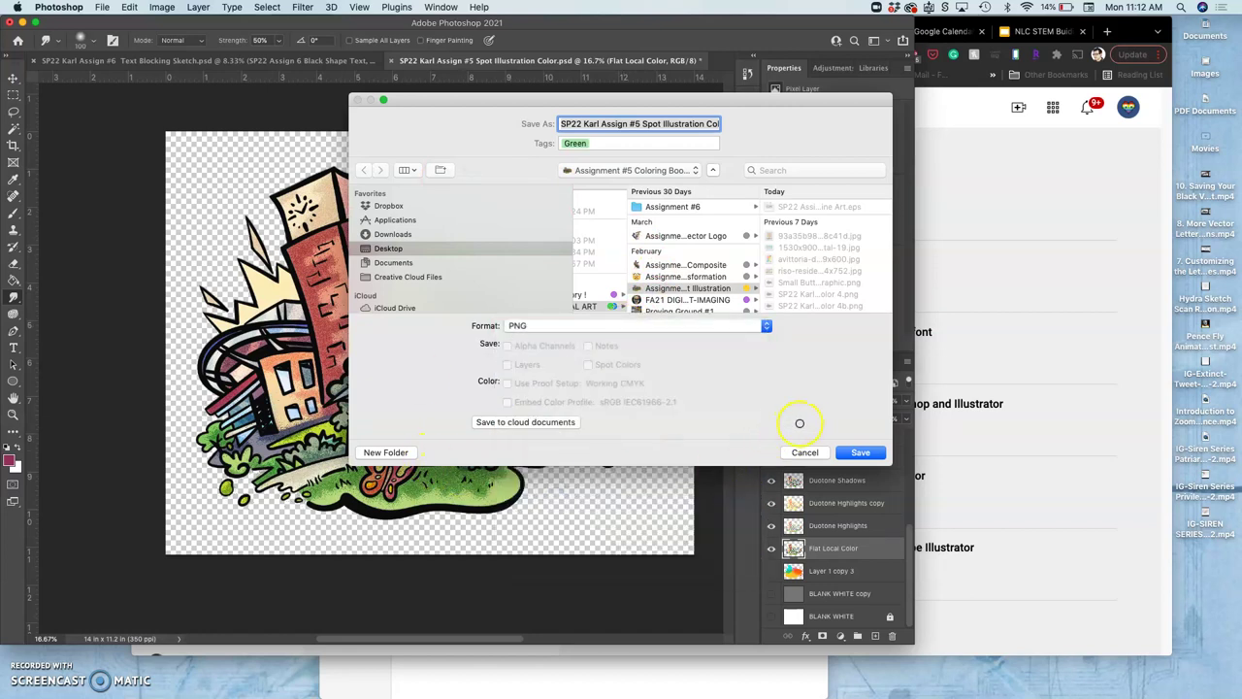
{"action": "left_click", "coordinate": [664, 172]}
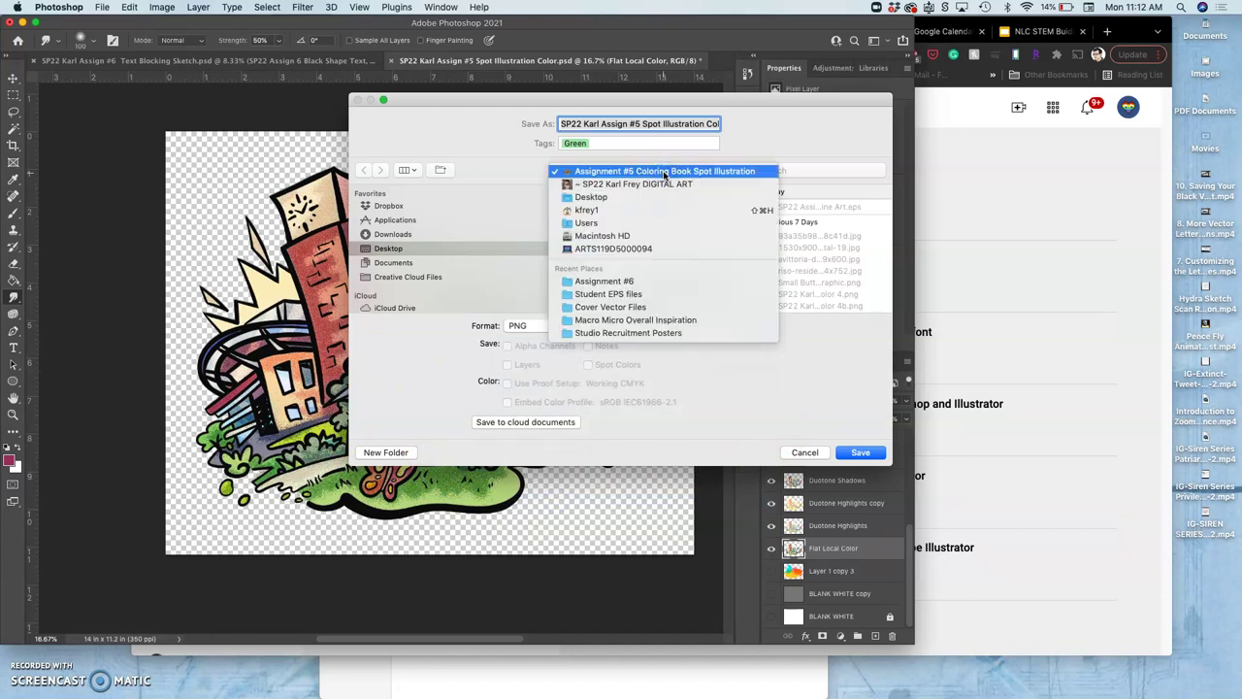
{"action": "left_click", "coordinate": [606, 281]}
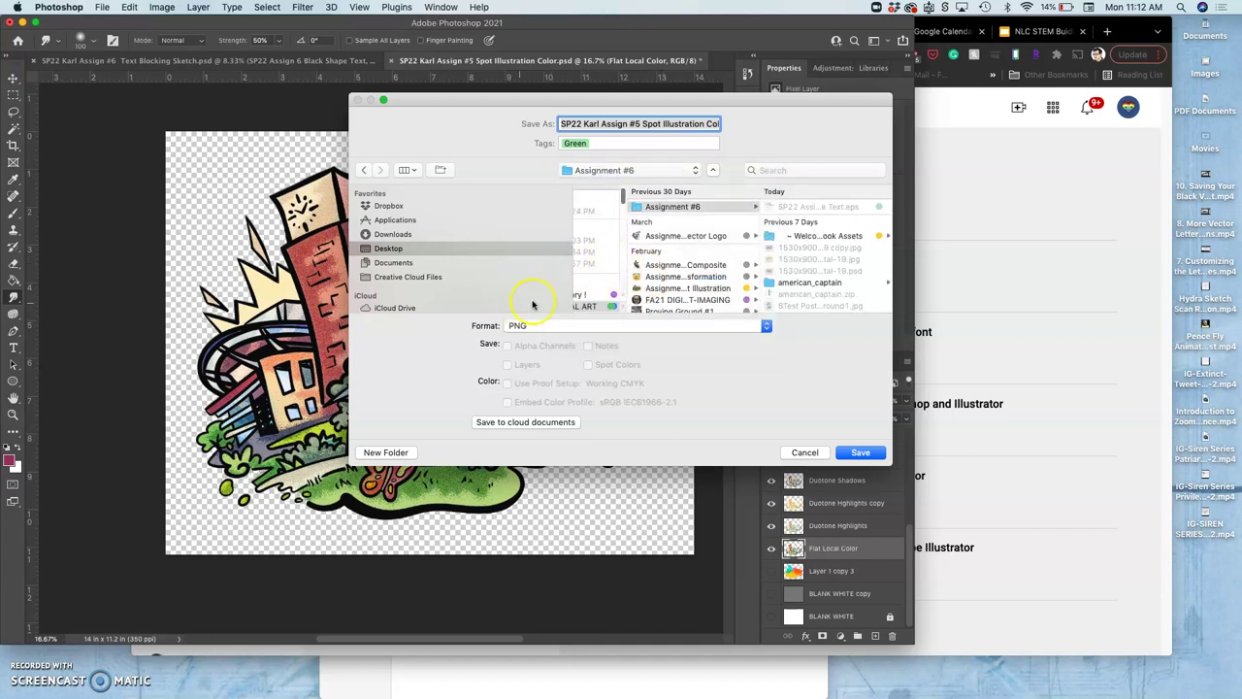
{"action": "left_click", "coordinate": [861, 455]}
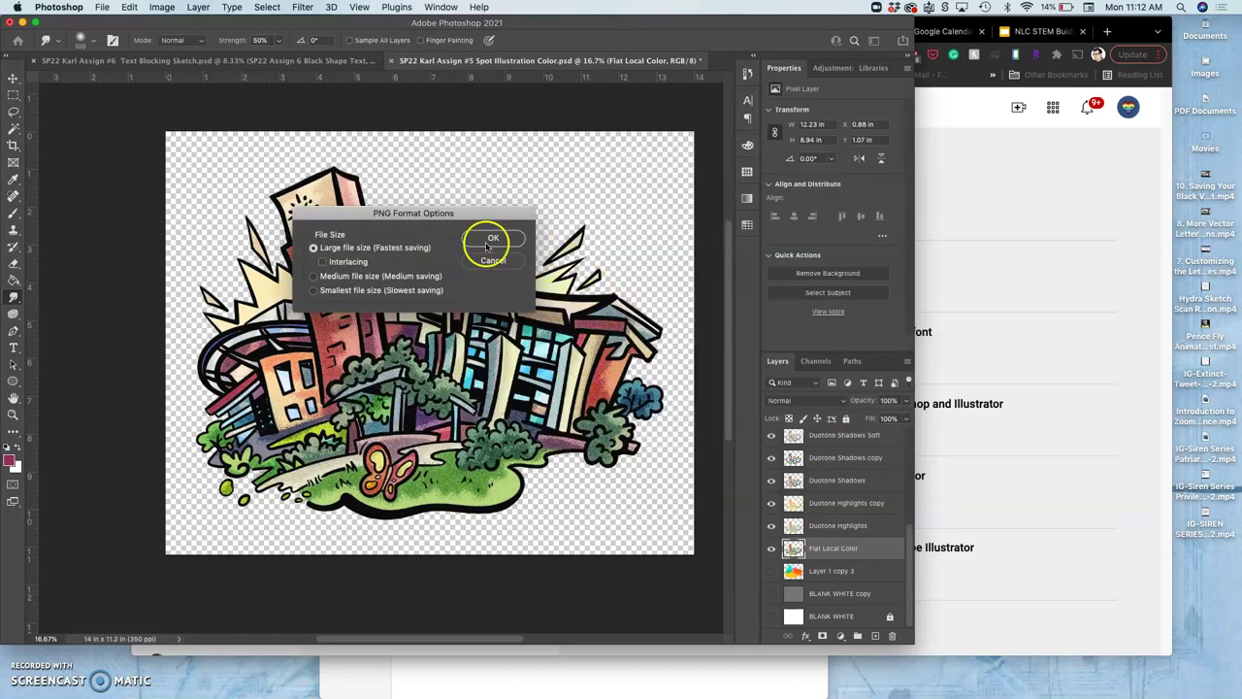
{"action": "left_click", "coordinate": [490, 239]}
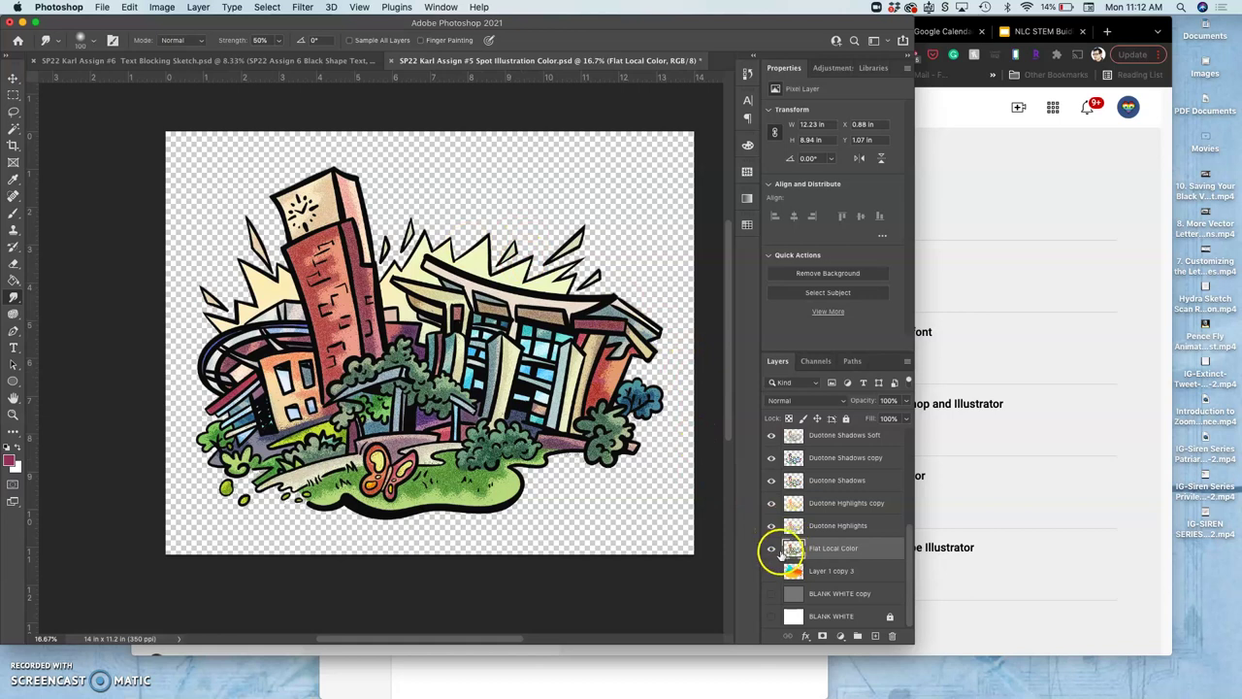
Show Layer 1 copy 3 and hide the Flat Local Color, Duotone Highlights and Duotone Shadows layers, including their copies.
{"action": "left_click", "coordinate": [772, 572]}
{"action": "left_click", "coordinate": [772, 551]}
{"action": "left_click", "coordinate": [772, 526]}
{"action": "left_click", "coordinate": [772, 503]}
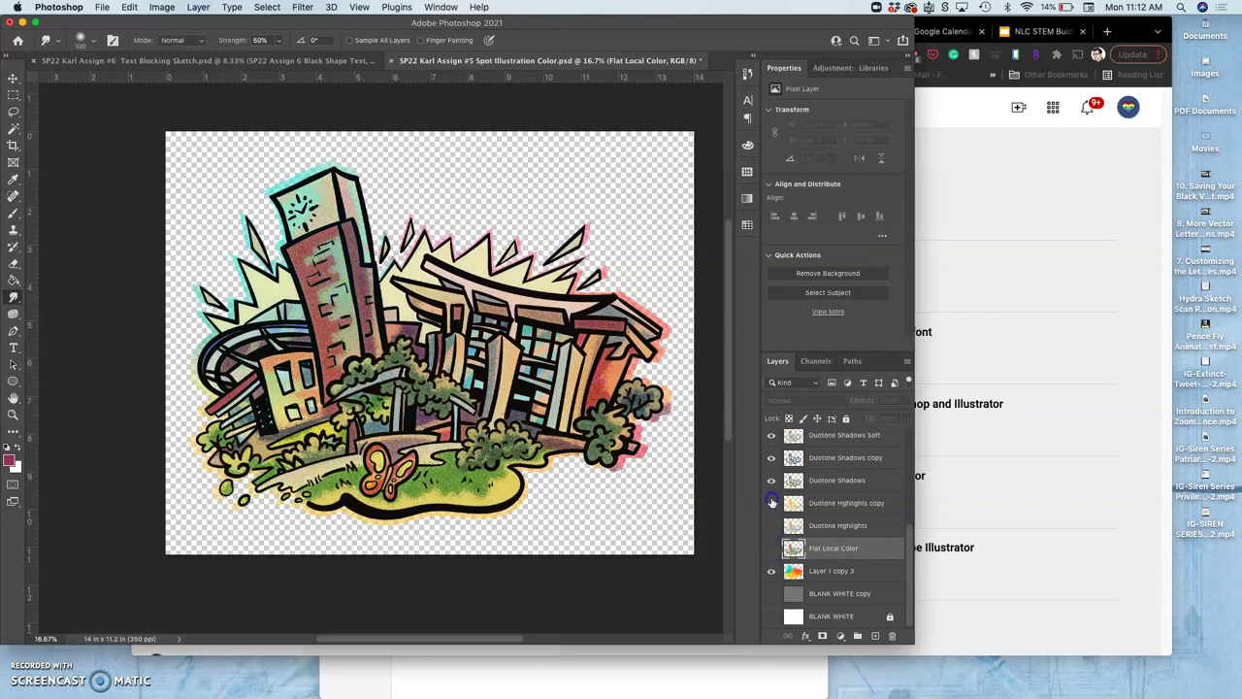
{"action": "left_click", "coordinate": [770, 462]}
{"action": "left_click", "coordinate": [771, 437]}
Hide the Texture Overlays layers and the line art so only the offset color shape remains visible.
{"action": "scroll", "coordinate": [771, 439], "scroll_direction": "up", "scroll_amount": 3}
{"action": "left_click", "coordinate": [774, 488]}
{"action": "left_click", "coordinate": [773, 510]}
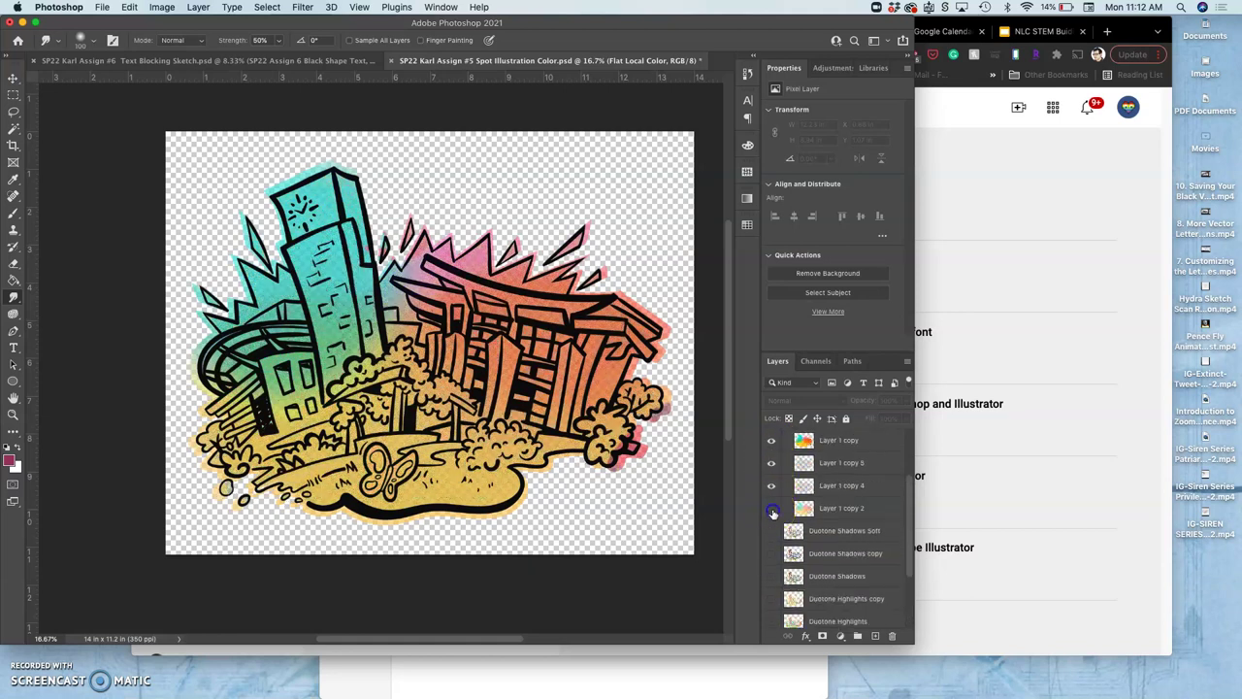
{"action": "left_click", "coordinate": [772, 491]}
{"action": "left_click", "coordinate": [773, 466]}
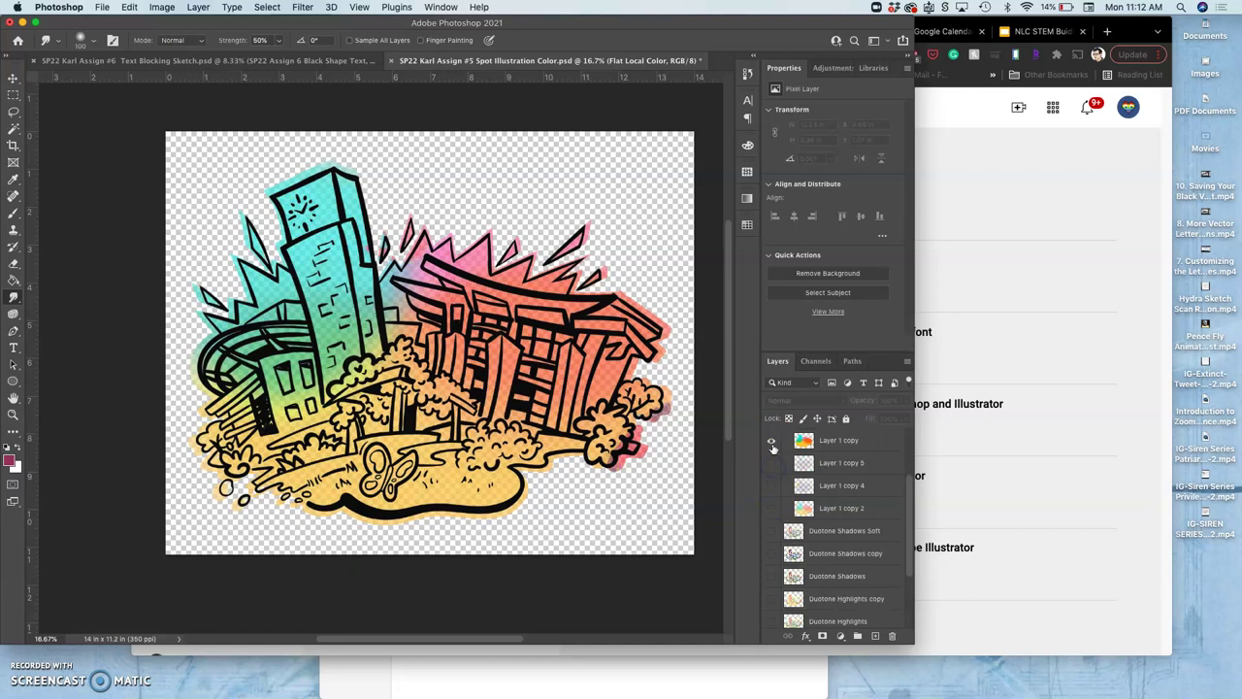
{"action": "scroll", "coordinate": [773, 443], "scroll_direction": "up", "scroll_amount": 2}
{"action": "left_click", "coordinate": [772, 505]}
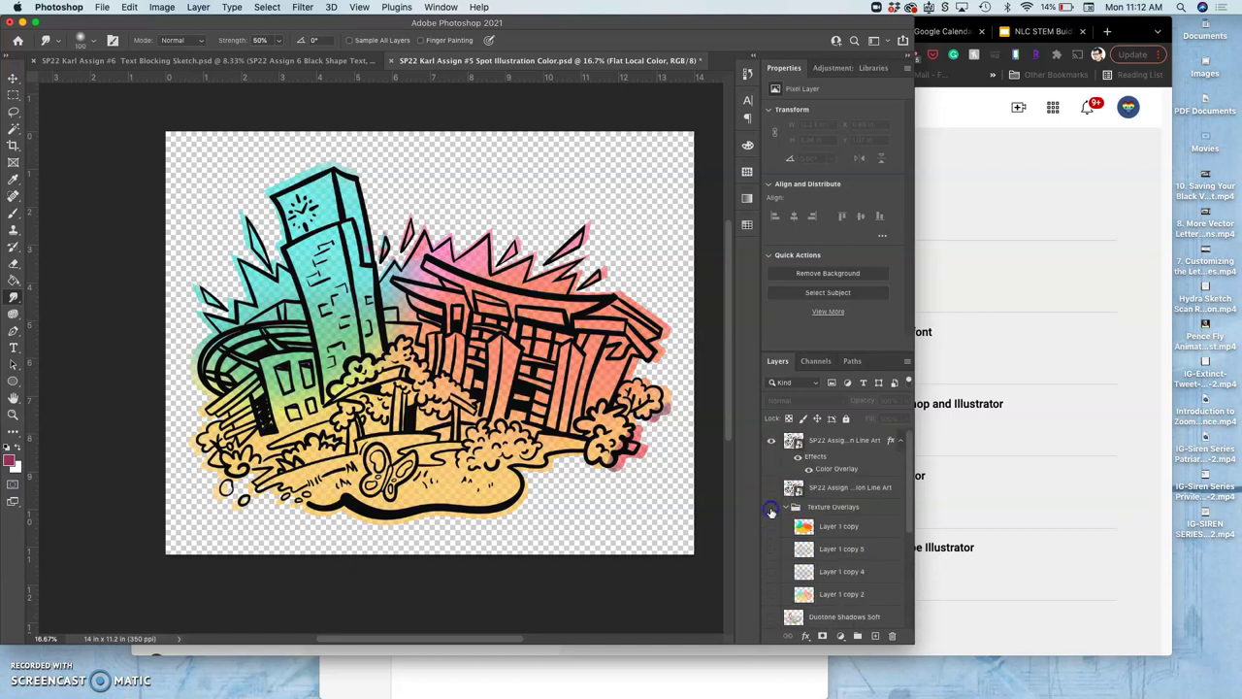
{"action": "left_click", "coordinate": [786, 506]}
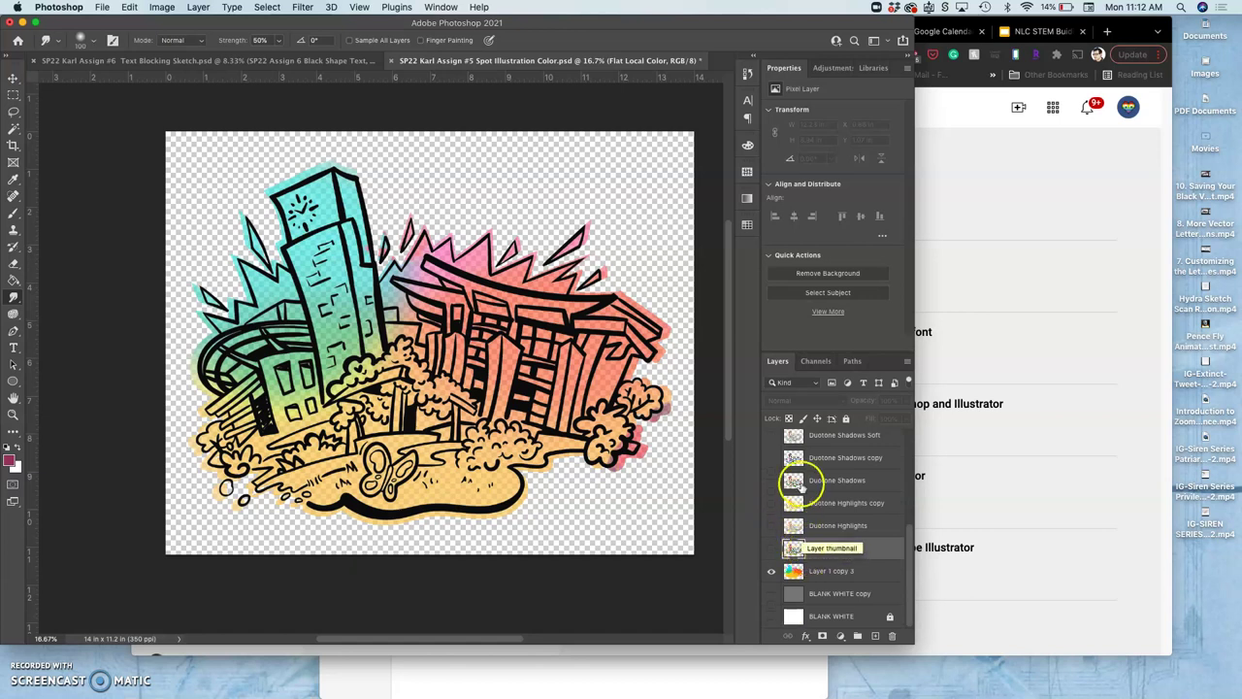
{"action": "scroll", "coordinate": [806, 524], "scroll_direction": "up", "scroll_amount": 4}
{"action": "left_click", "coordinate": [771, 444]}
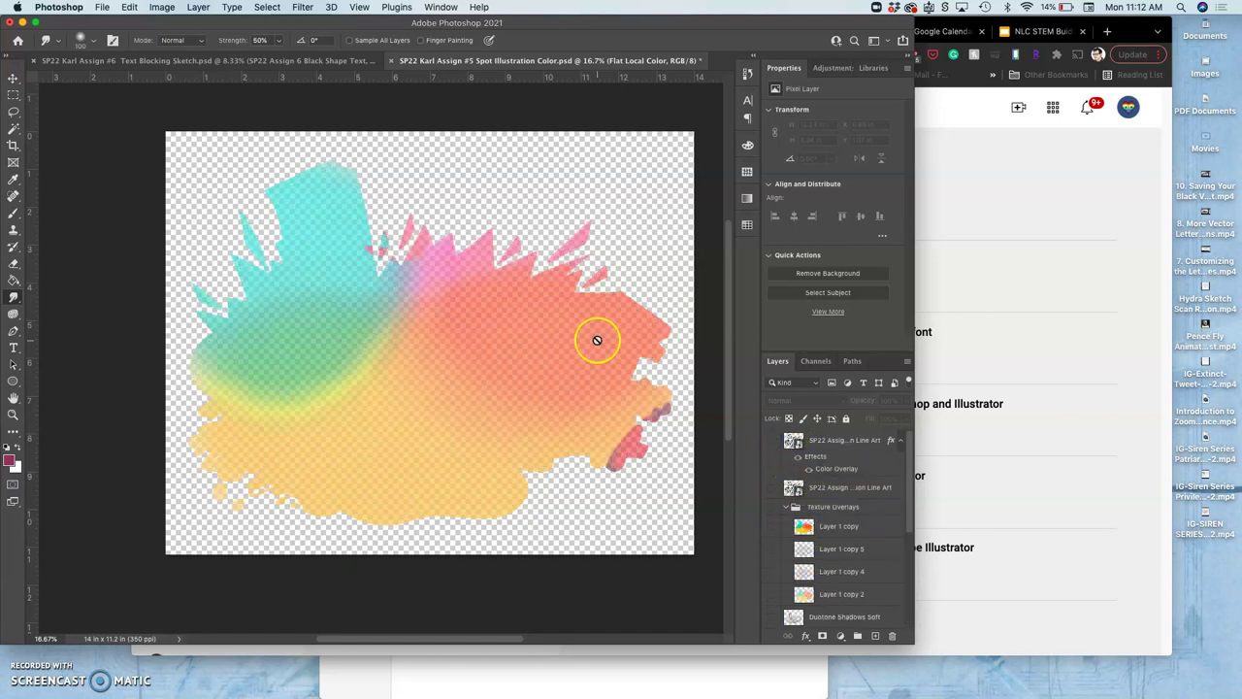
Begin saving the offset color shape to a new file, changing the end of its name to "Assign #6 Offset Color".
{"action": "left_click", "coordinate": [102, 7]}
{"action": "left_click", "coordinate": [121, 153]}
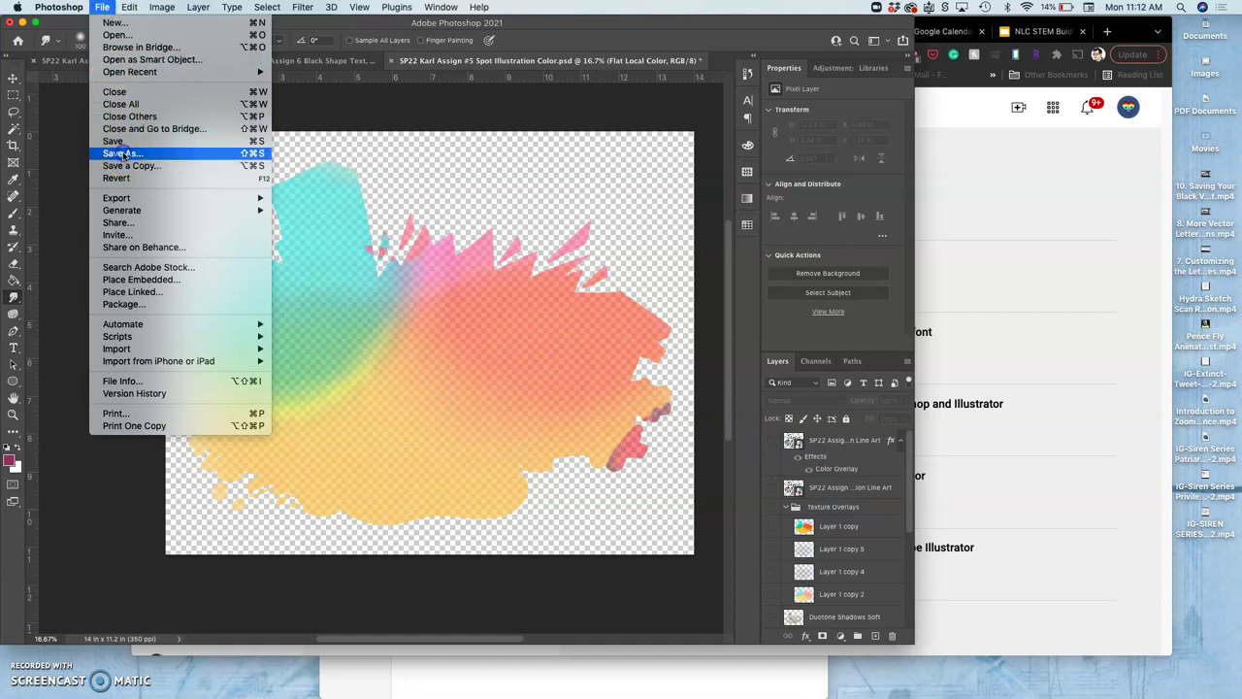
{"action": "left_click", "coordinate": [716, 381]}
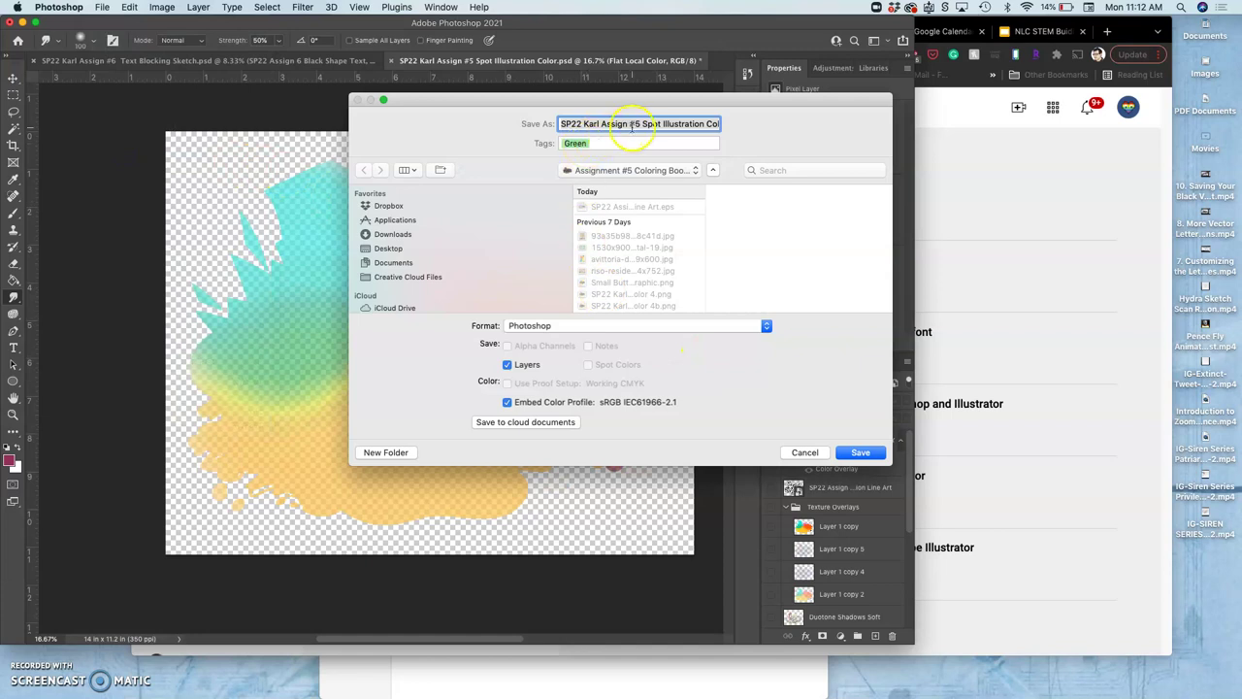
{"action": "left_click", "coordinate": [636, 125]}
{"action": "left_click_drag", "start_coordinate": [634, 125], "coordinate": [698, 127]}
{"action": "type", "text": "6 Offse"}
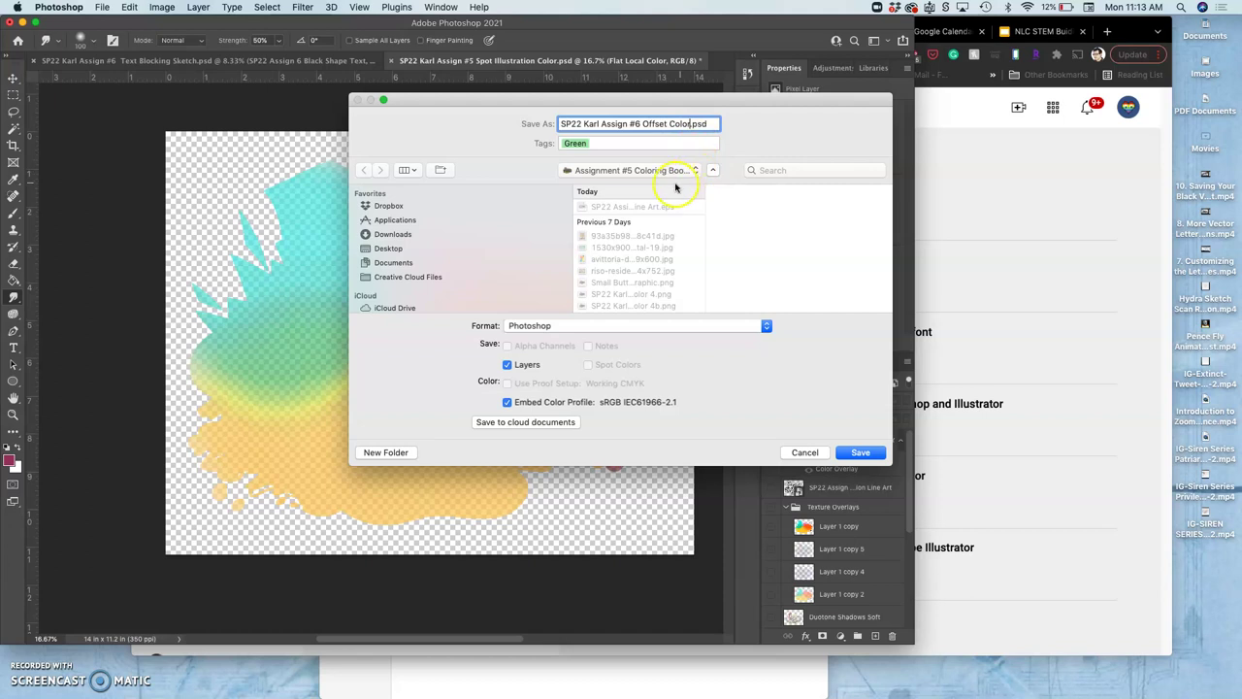
Set the format to PNG, choose the Assignment #6 folder and save the offset color file with the offered PNG options.
{"action": "left_click", "coordinate": [569, 326]}
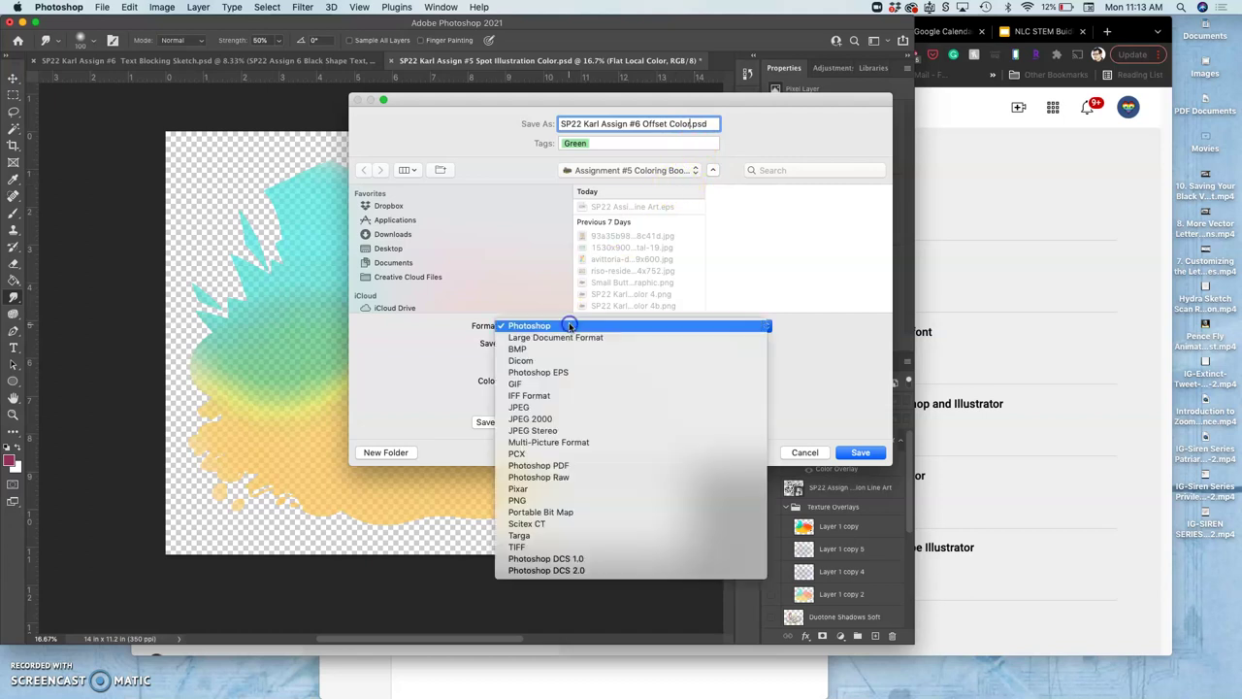
{"action": "left_click", "coordinate": [529, 500]}
{"action": "left_click", "coordinate": [629, 171]}
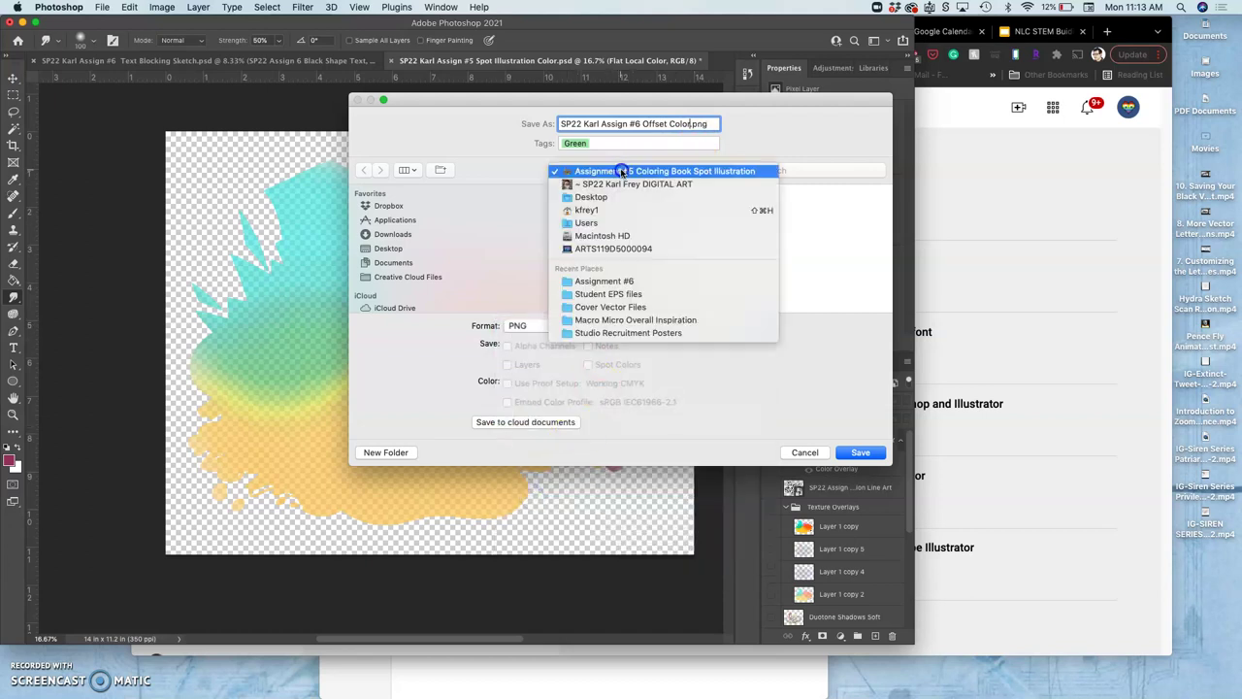
{"action": "left_click", "coordinate": [618, 284]}
{"action": "left_click", "coordinate": [860, 452]}
{"action": "left_click", "coordinate": [493, 236]}
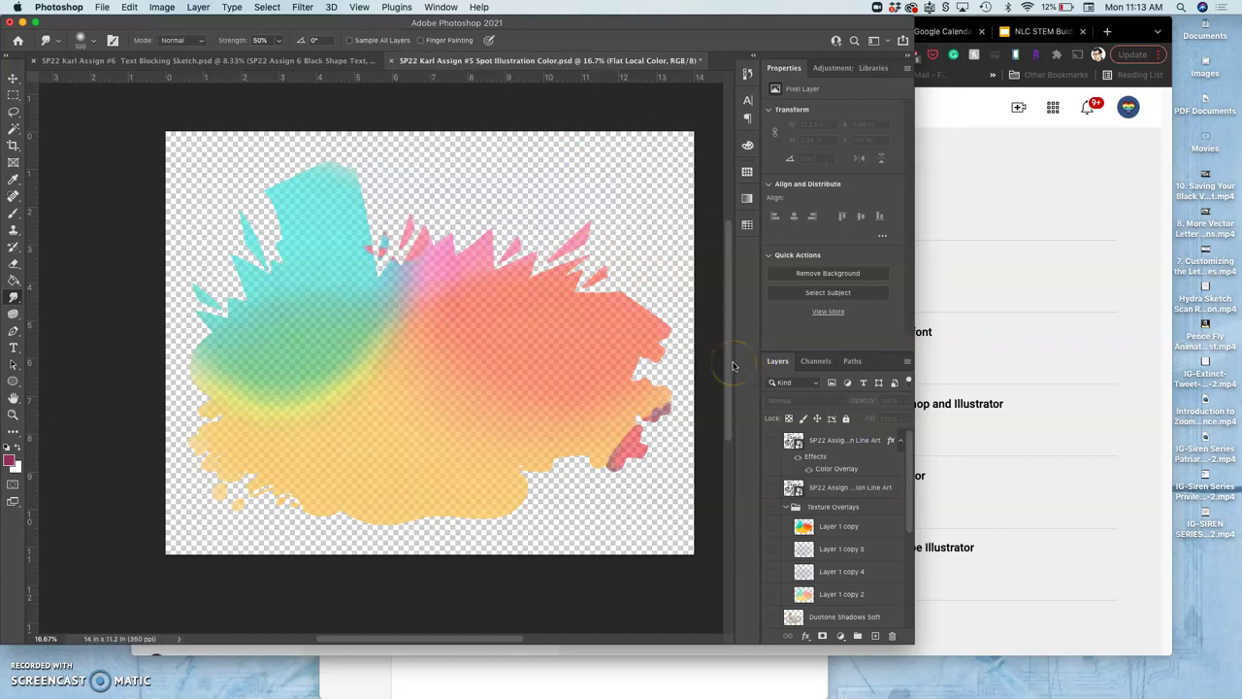
Switch to the Finder window showing the Assignment #6 folder.
{"action": "left_click_drag", "start_coordinate": [818, 486], "coordinate": [1049, 194]}
{"action": "key", "text": "ctrl+Up"}
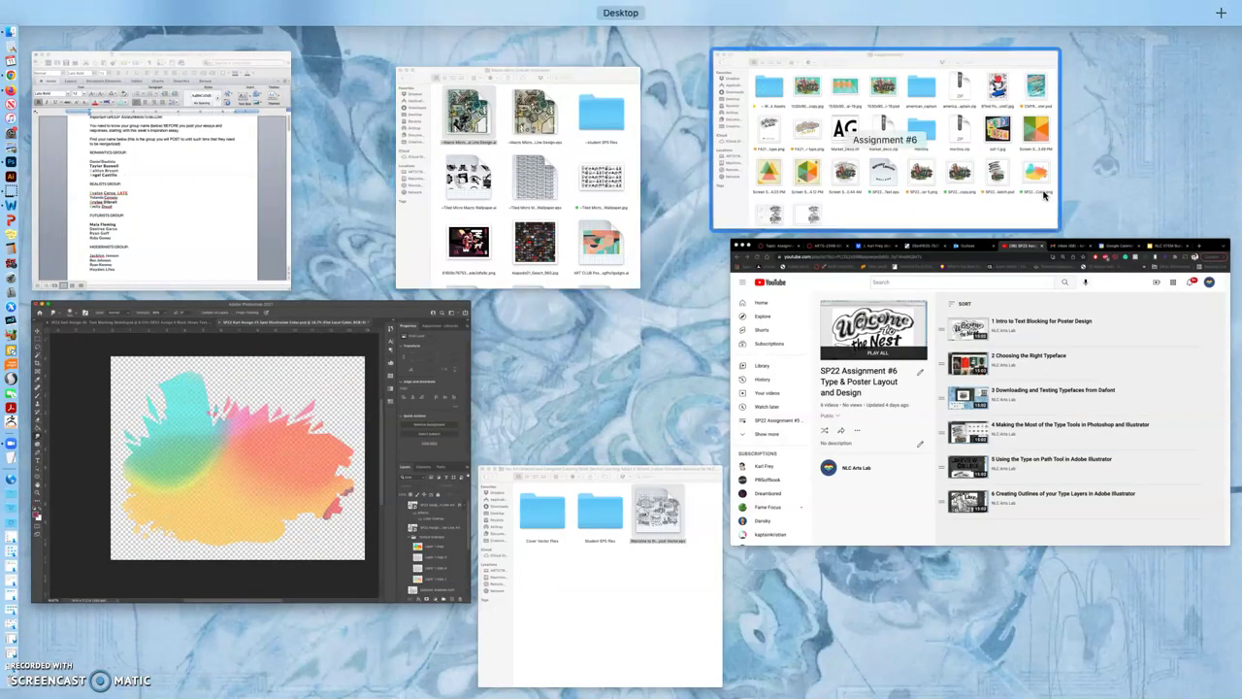
{"action": "left_click", "coordinate": [1041, 193]}
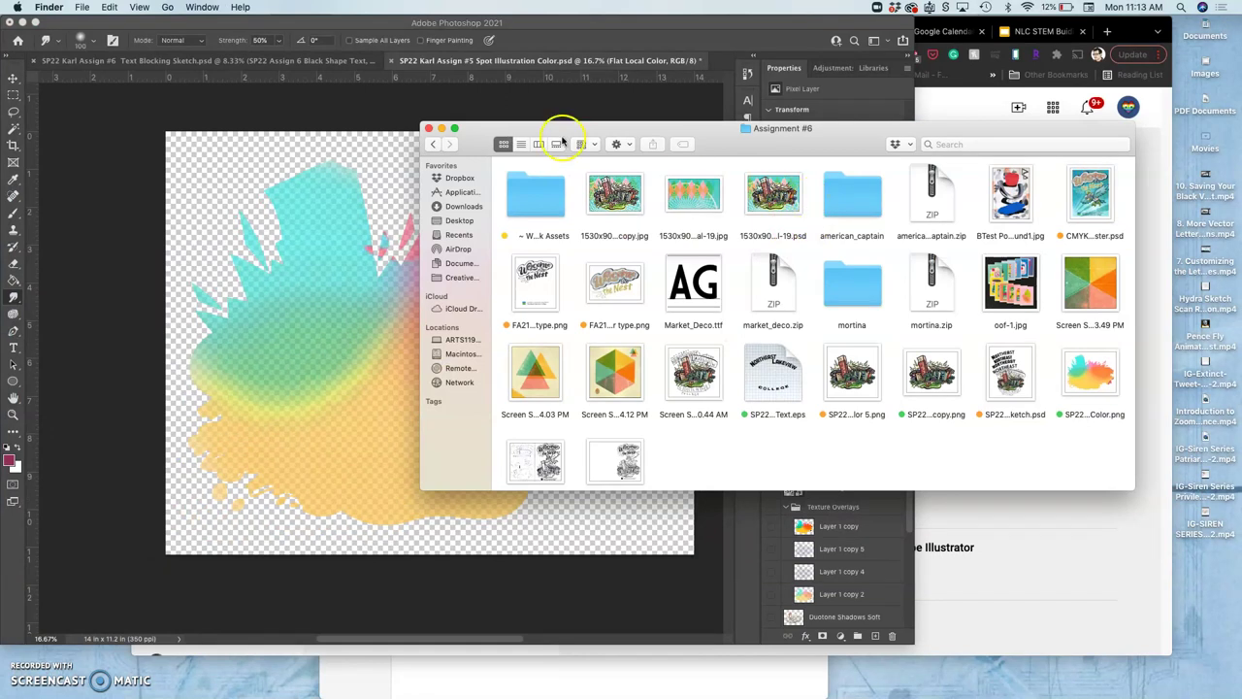
Open the Assignment #5 Coloring Book Spot Illustration folder in Finder and select the line art EPS file.
{"action": "key", "text": "ctrl+Up"}
{"action": "left_click", "coordinate": [1115, 321]}
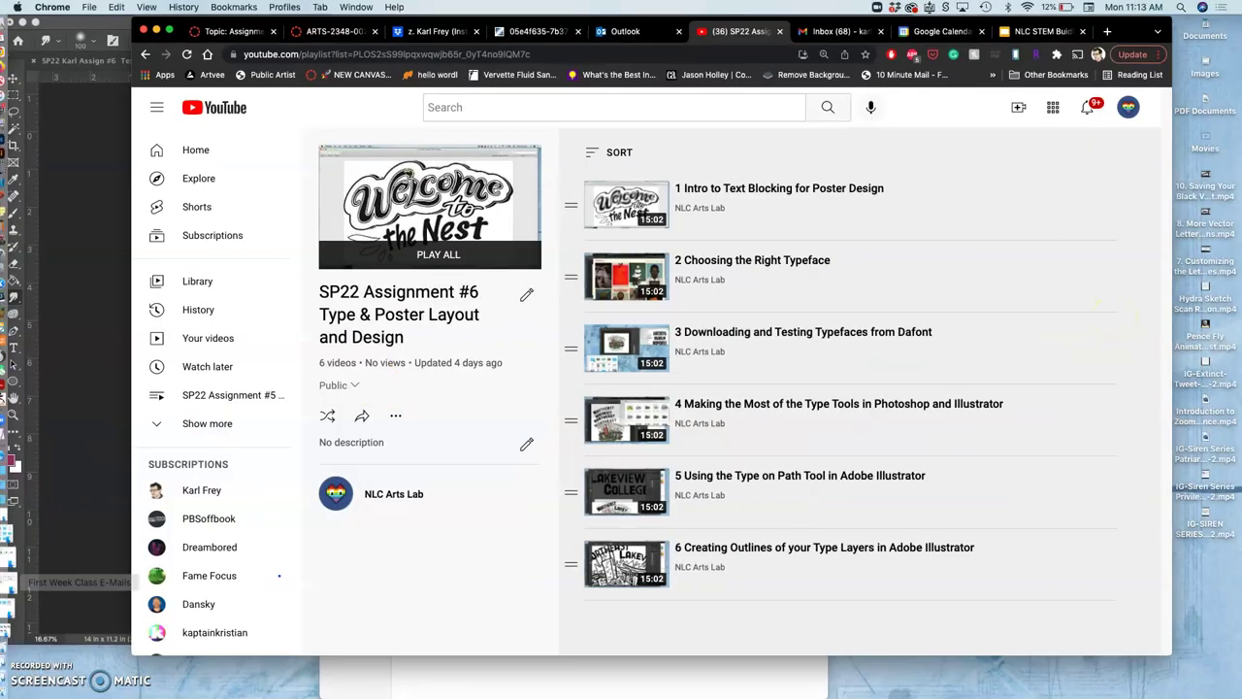
{"action": "left_click", "coordinate": [10, 670]}
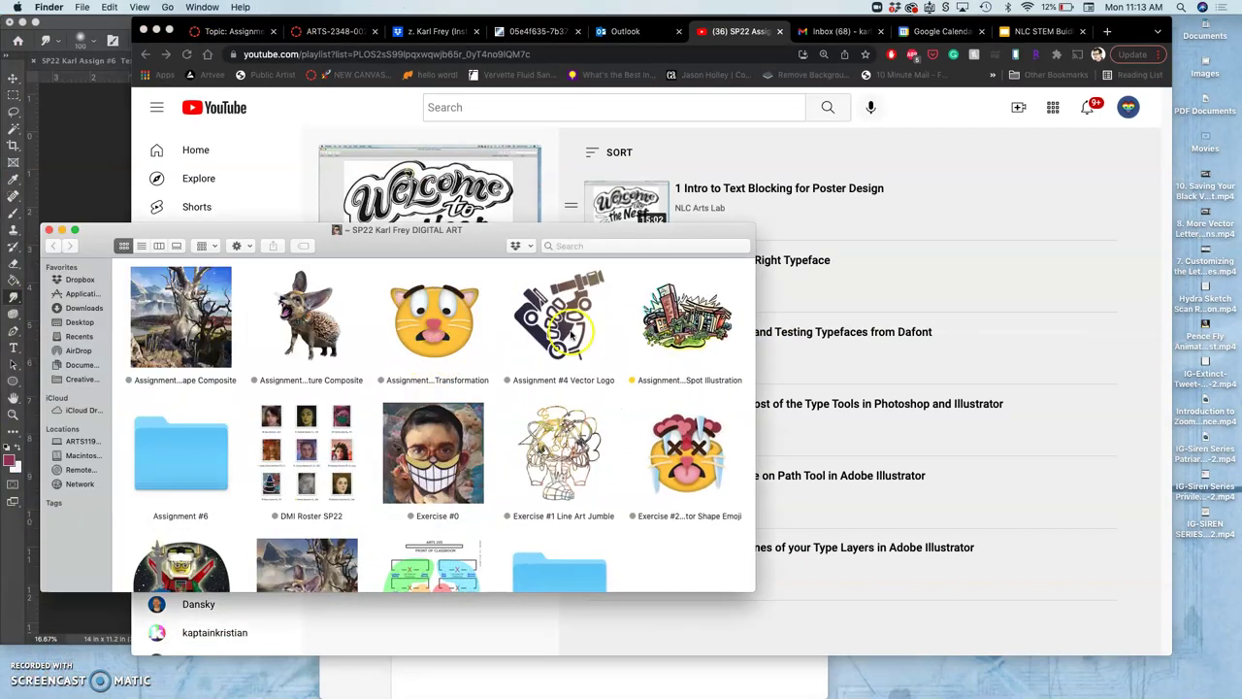
{"action": "double_click", "coordinate": [660, 325]}
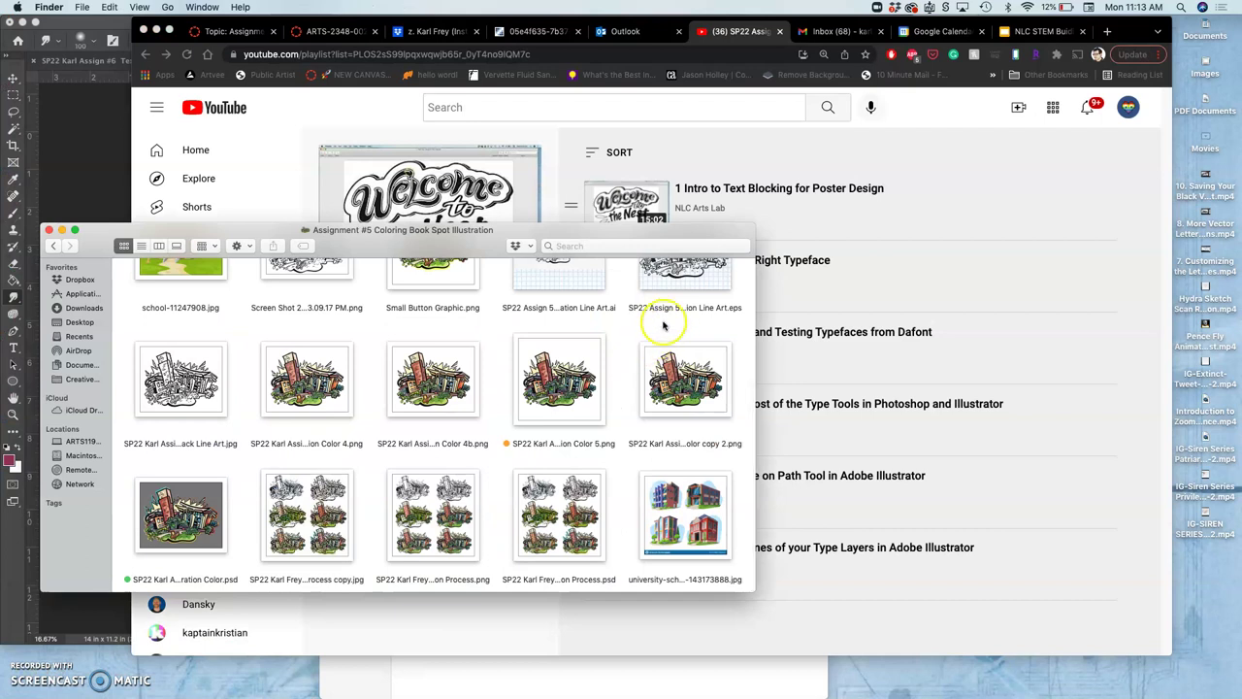
{"action": "left_click", "coordinate": [670, 347]}
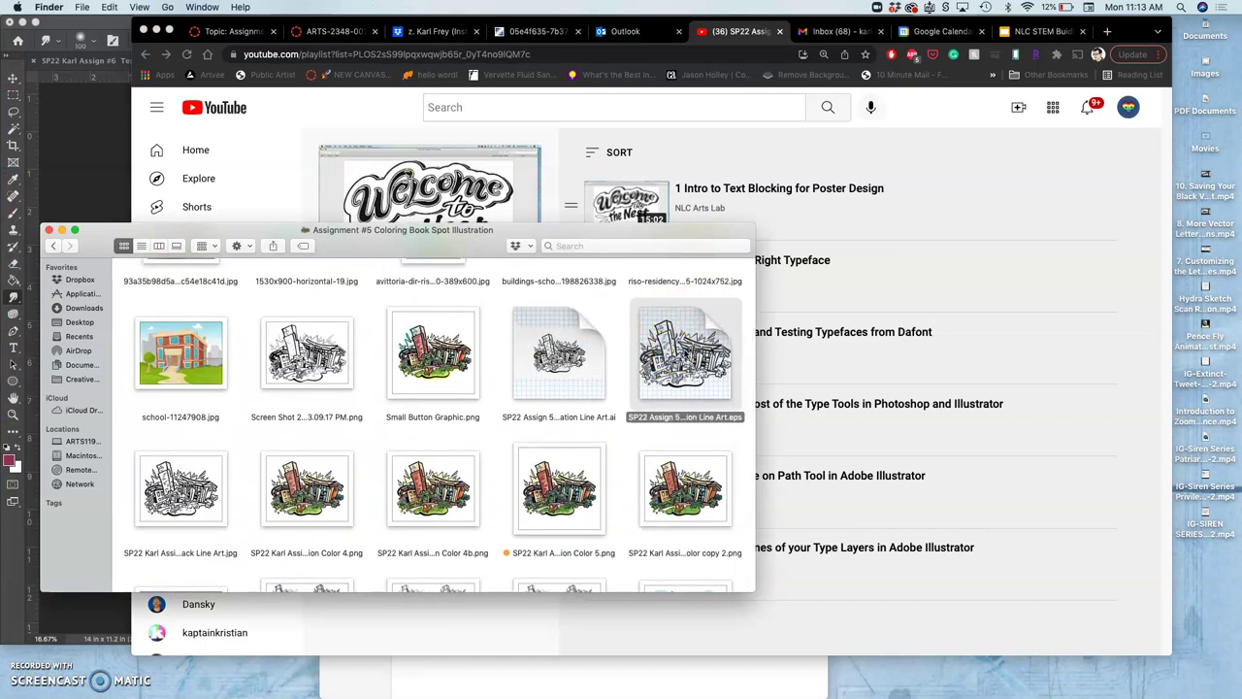
Preview SP22 Assign 5 Spot Illustration Line Art.eps to check the line art, and close the preview.
{"action": "double_click", "coordinate": [678, 357]}
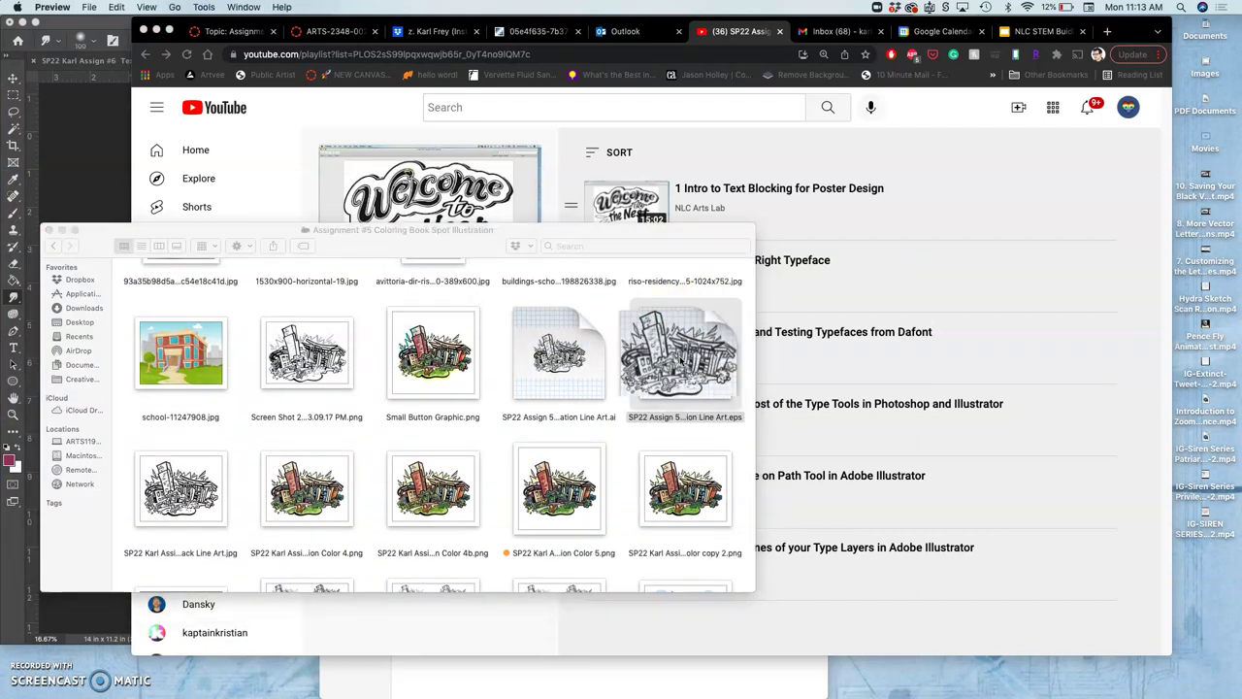
{"action": "scroll", "coordinate": [369, 263], "scroll_direction": "up", "scroll_amount": 3}
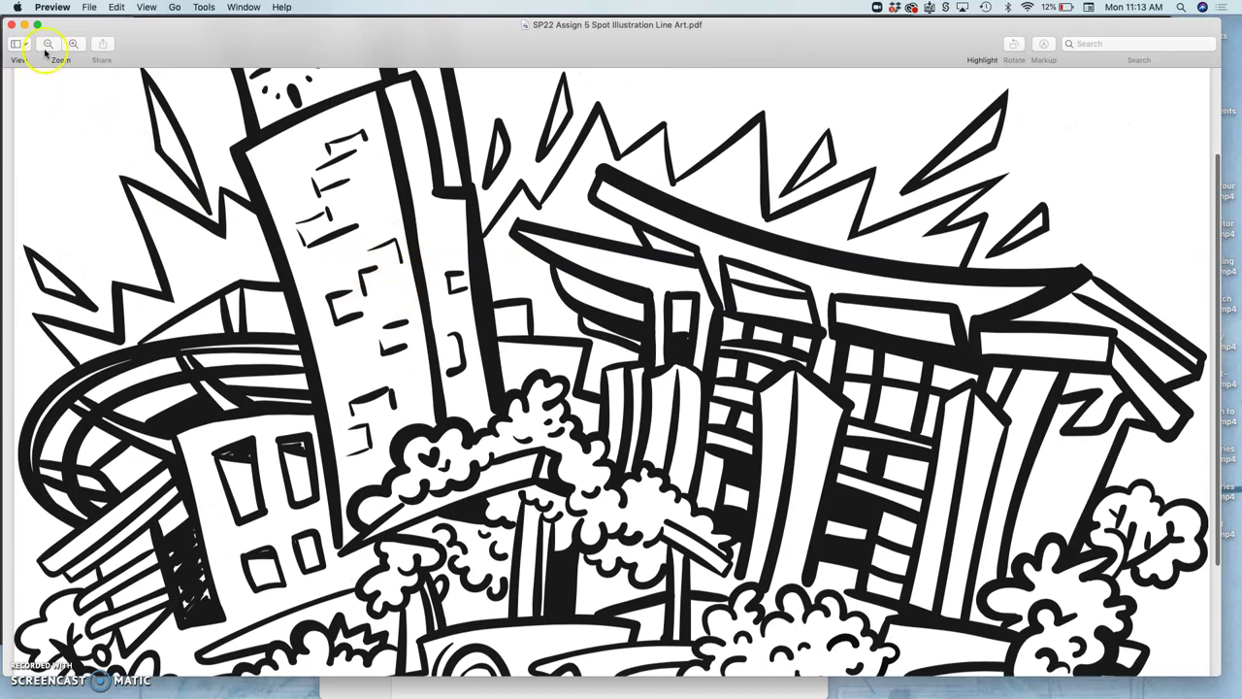
{"action": "left_click", "coordinate": [11, 24]}
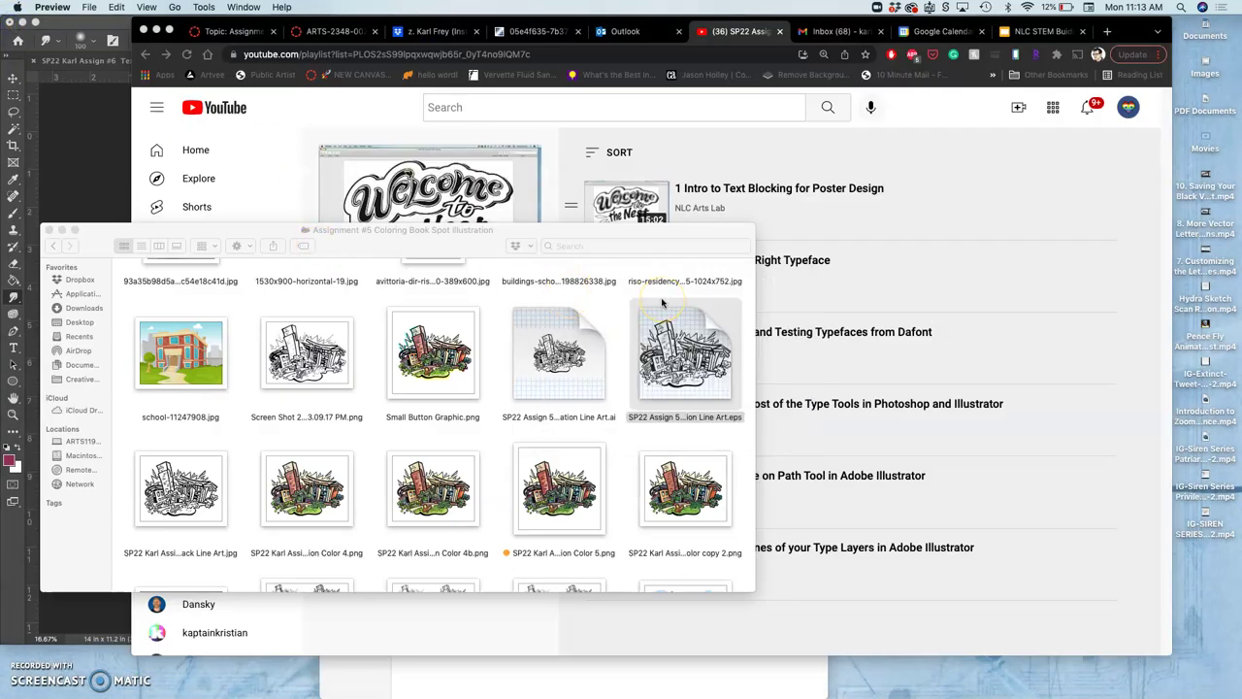
Move the browser window out of the way and copy the line art EPS into the Assignment #6 folder.
{"action": "left_click_drag", "start_coordinate": [1124, 29], "coordinate": [1168, 478]}
{"action": "left_click", "coordinate": [695, 341]}
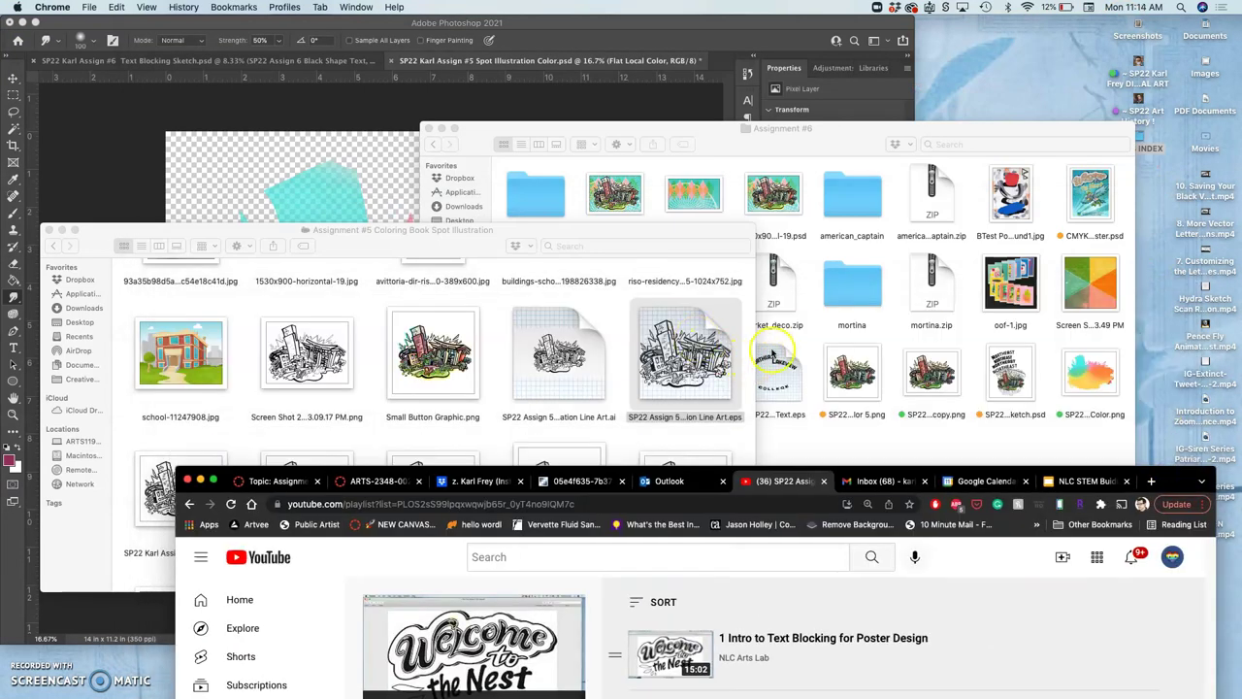
{"action": "left_click_drag", "start_coordinate": [677, 352], "coordinate": [897, 446]}
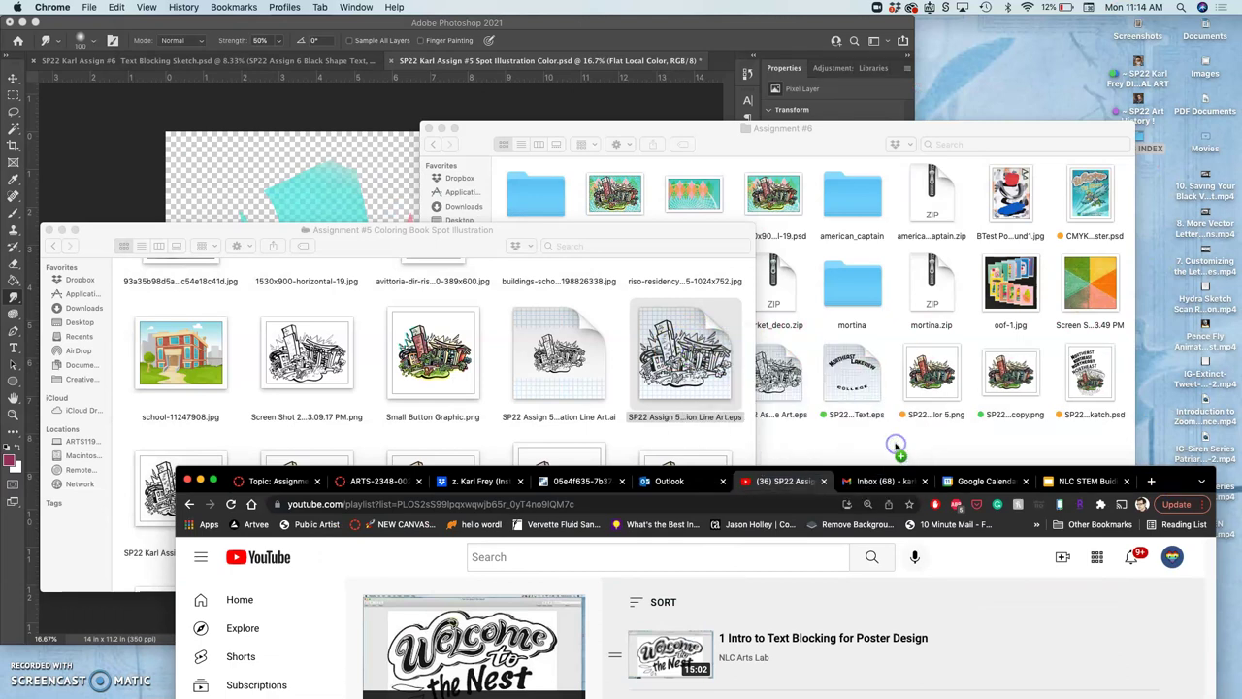
{"action": "left_click", "coordinate": [886, 447]}
Tag the copied line art EPS in the Assignment #6 folder green.
{"action": "left_click", "coordinate": [769, 374]}
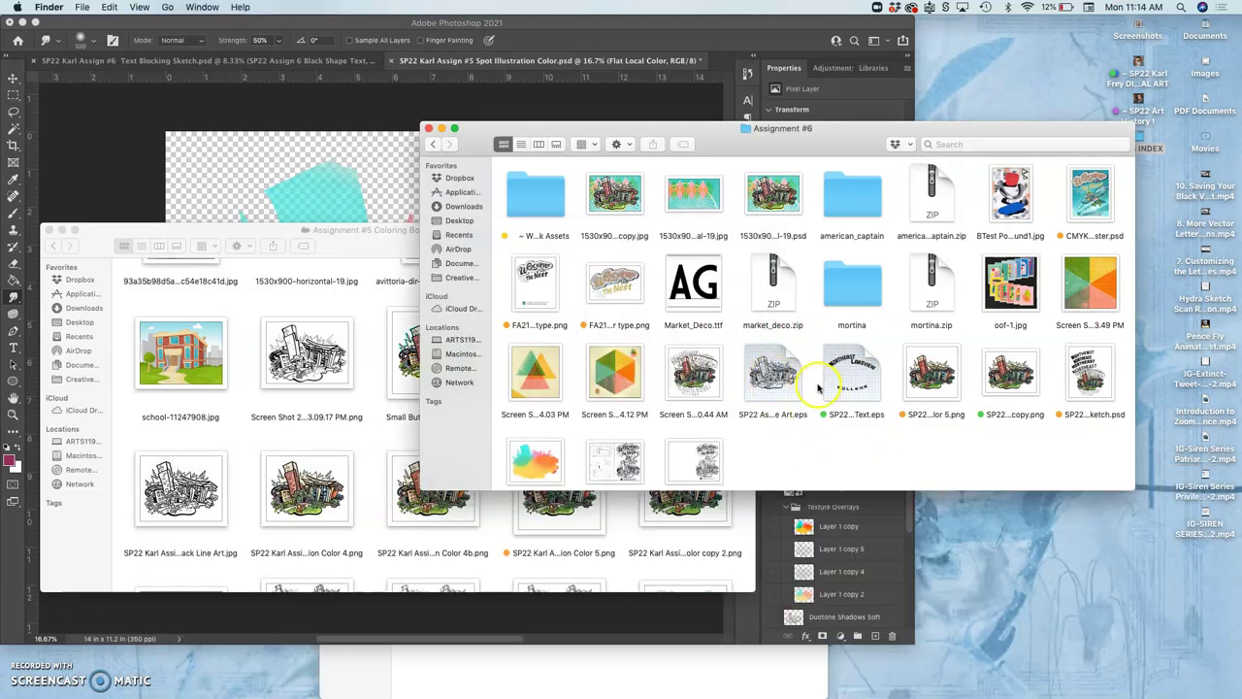
{"action": "right_click", "coordinate": [780, 380]}
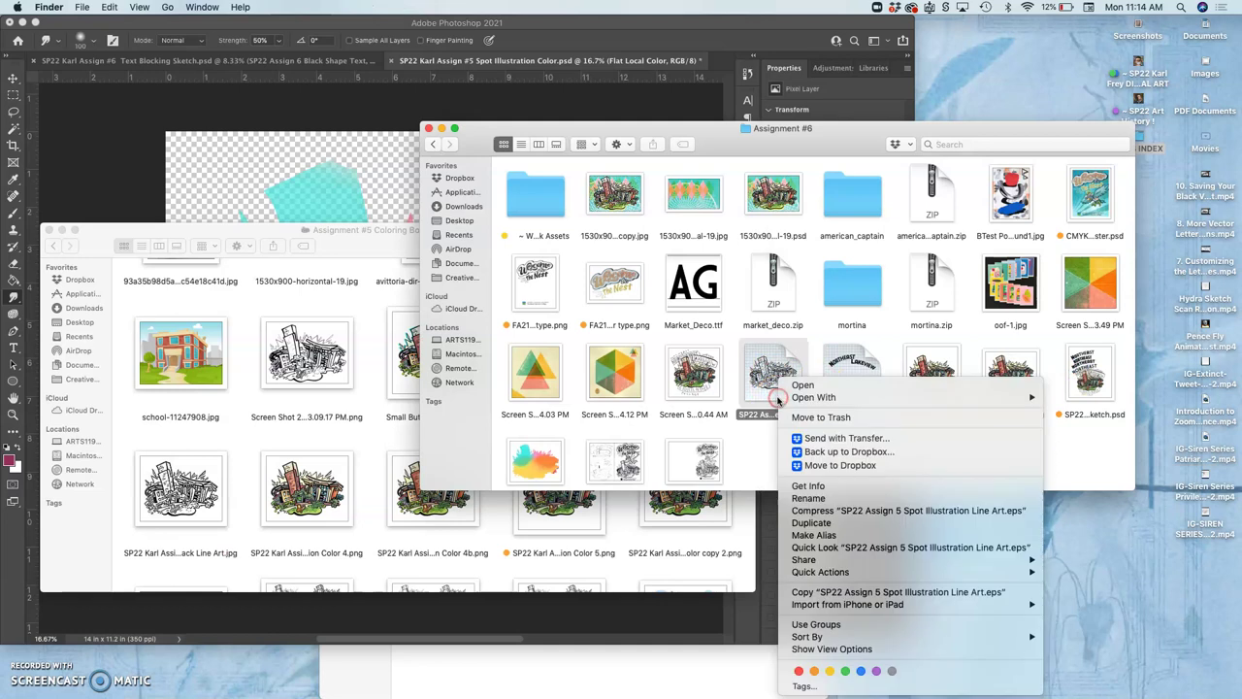
{"action": "left_click", "coordinate": [845, 672]}
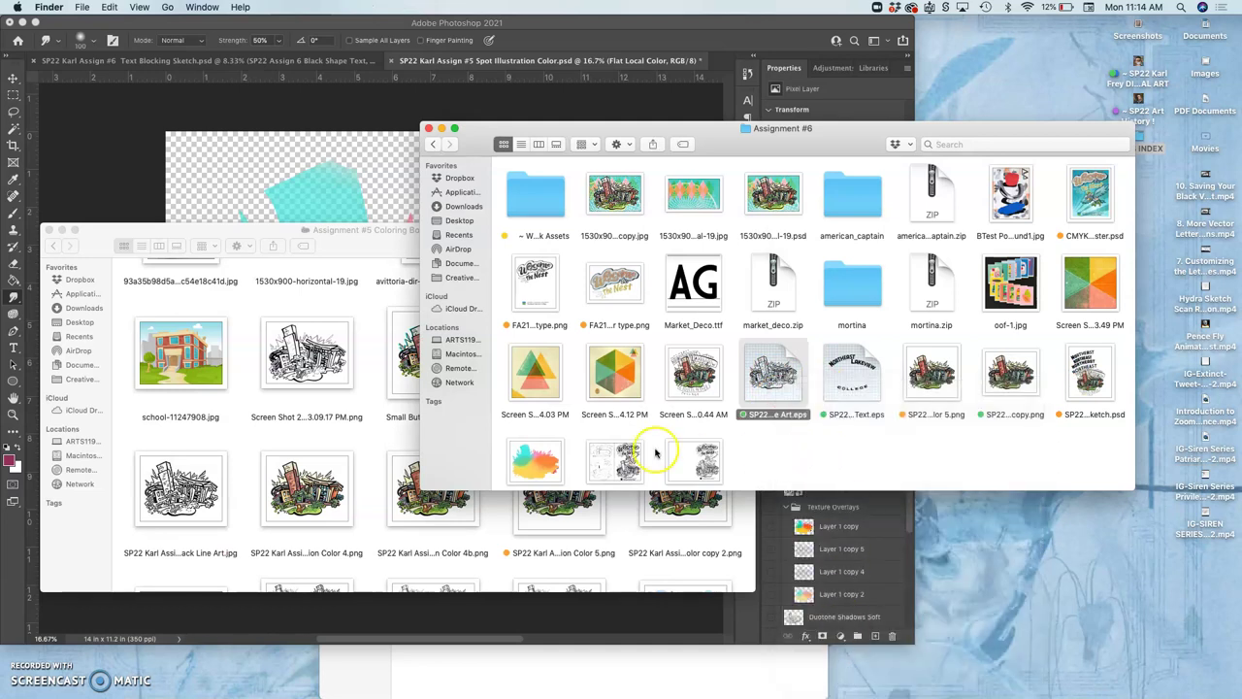
Compare the Spot Illustration Color copy and Color 5 PNGs from the Assignment #6 folder in Preview, examining the texture up close.
{"action": "scroll", "coordinate": [636, 451], "scroll_direction": "down", "scroll_amount": 2}
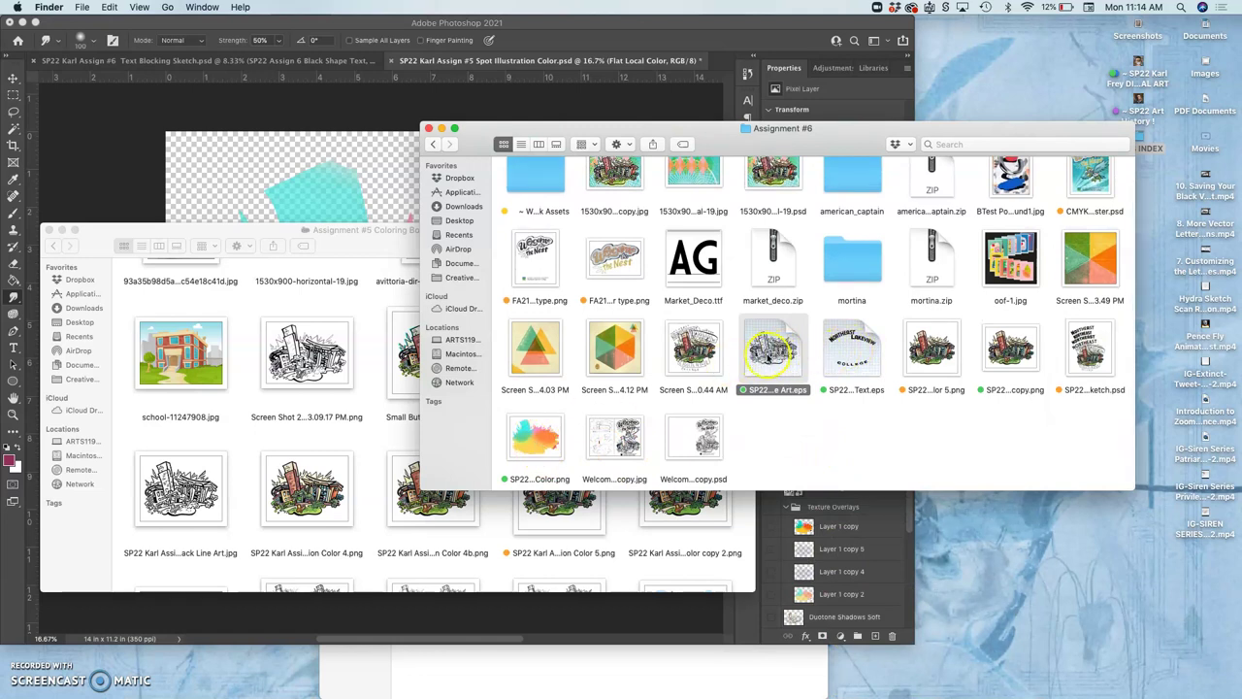
{"action": "right_click", "coordinate": [1013, 365]}
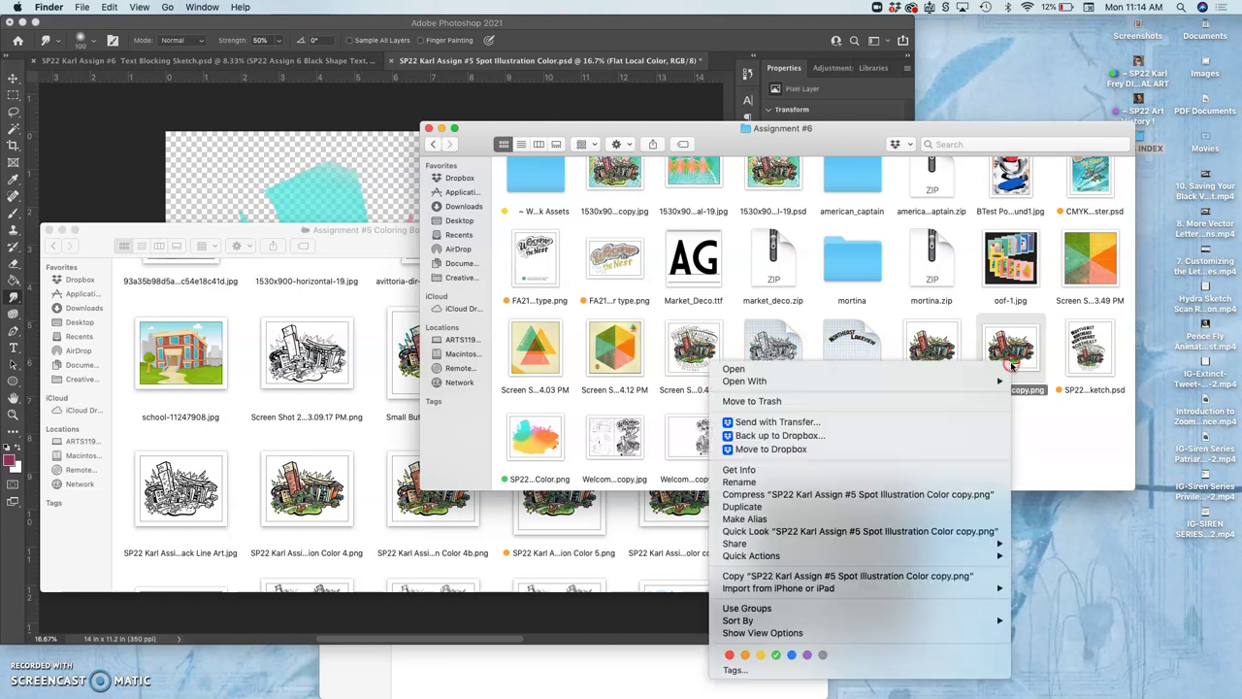
{"action": "left_click", "coordinate": [1045, 424]}
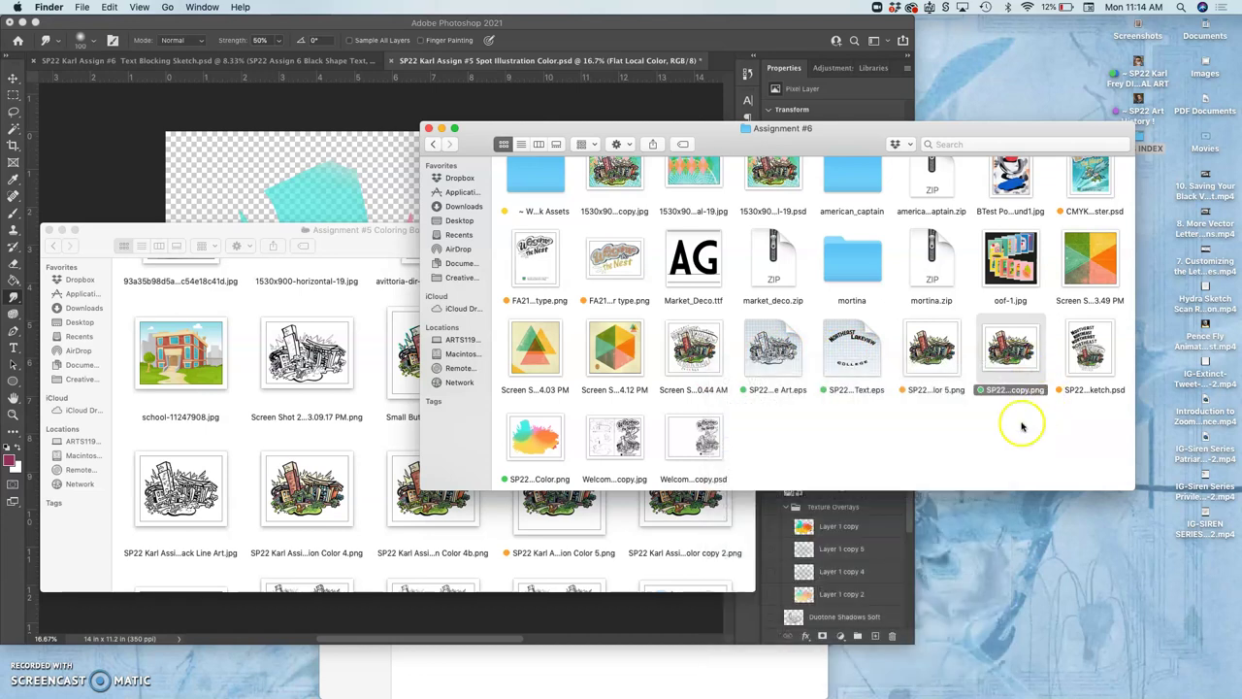
{"action": "double_click", "coordinate": [1013, 349]}
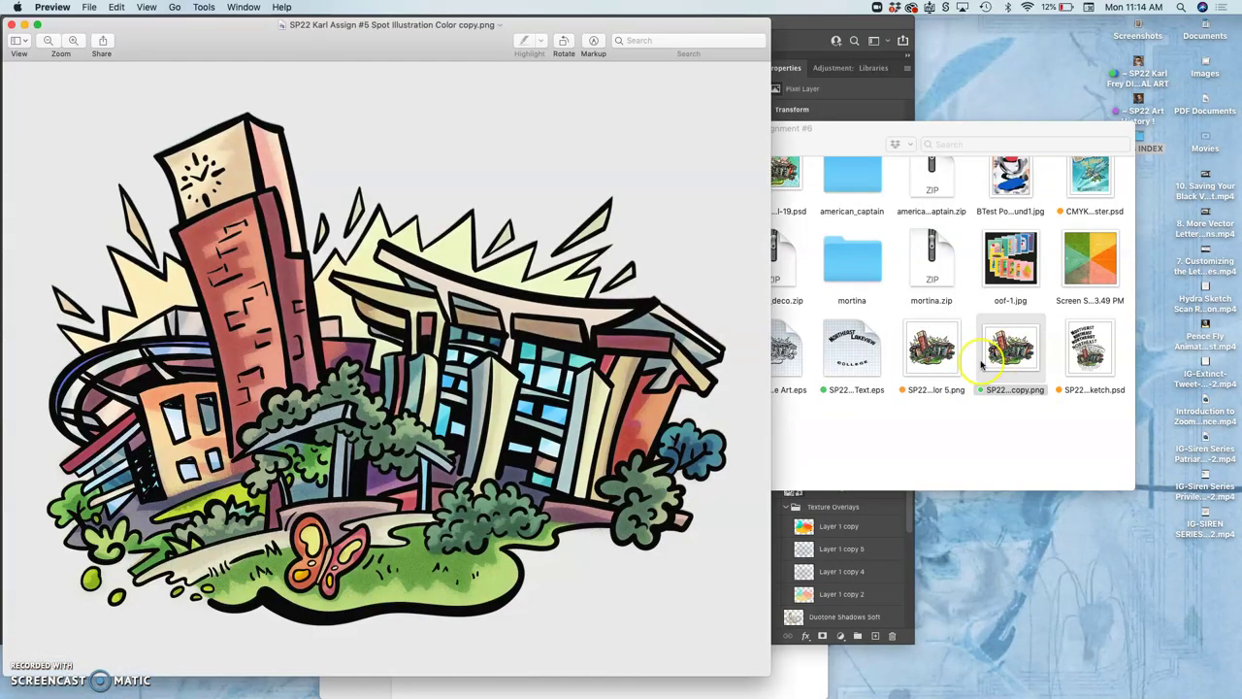
{"action": "left_click", "coordinate": [935, 357]}
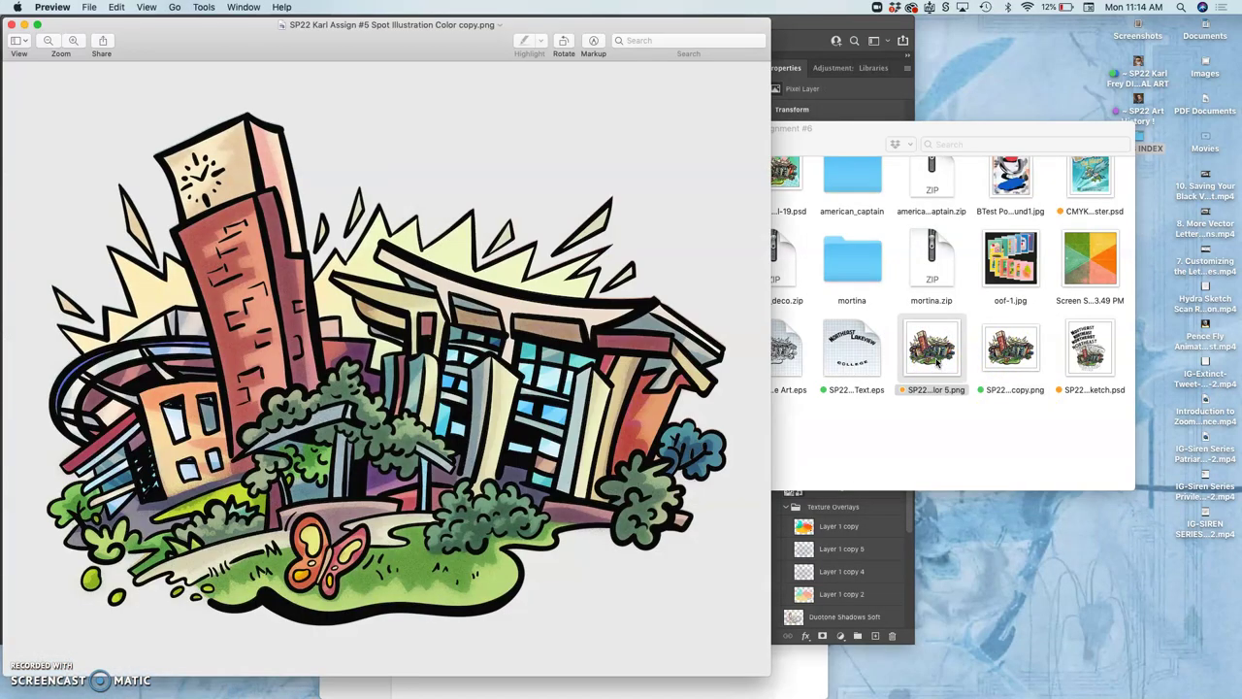
{"action": "double_click", "coordinate": [934, 357]}
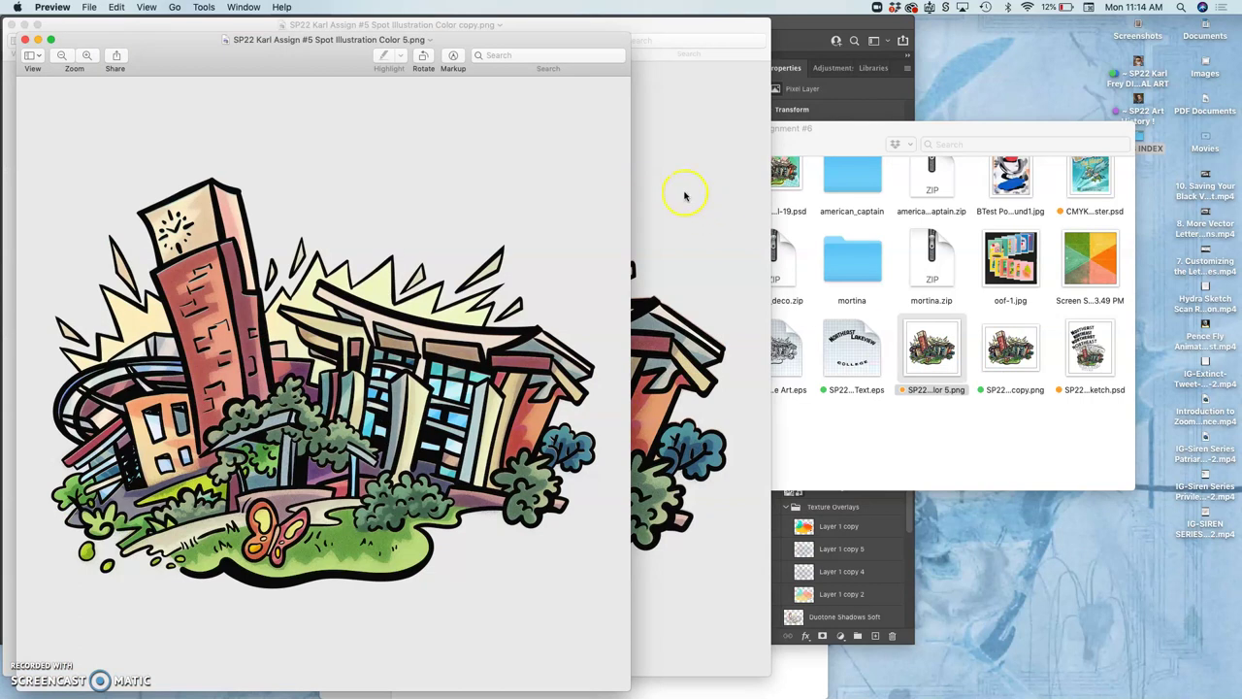
{"action": "left_click_drag", "start_coordinate": [339, 63], "coordinate": [799, 70]}
{"action": "scroll", "coordinate": [762, 277], "scroll_direction": "up", "scroll_amount": 10}
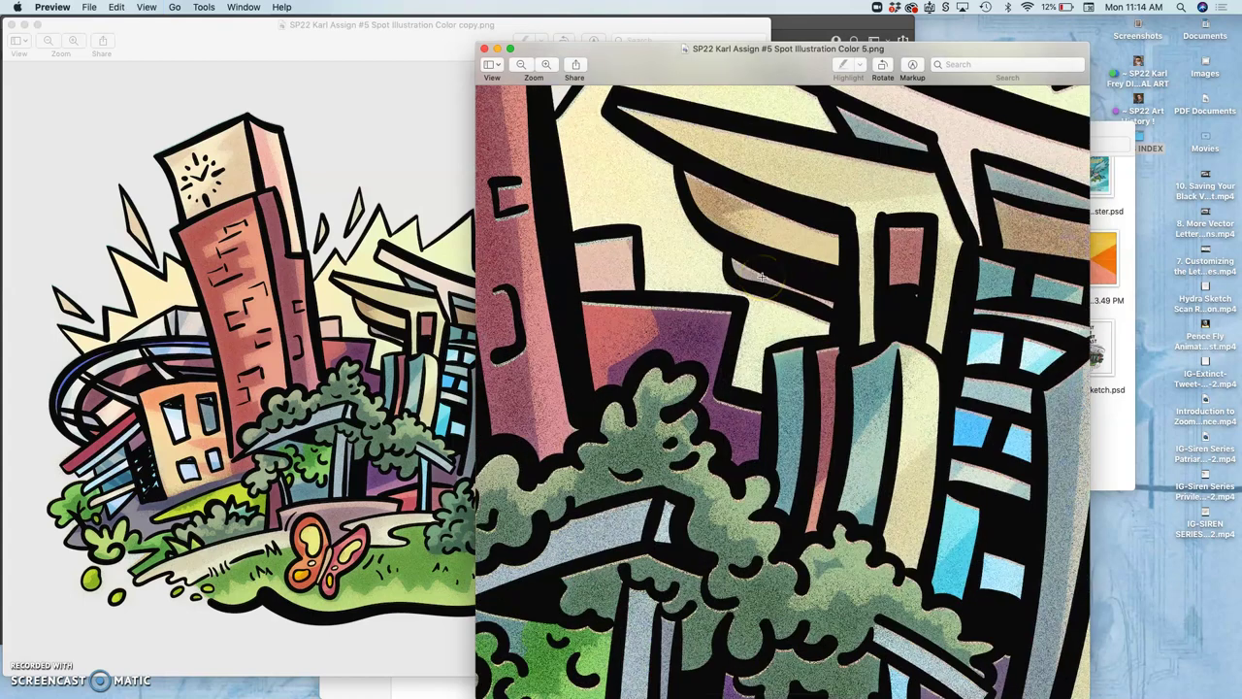
{"action": "scroll", "coordinate": [749, 291], "scroll_direction": "down", "scroll_amount": 10}
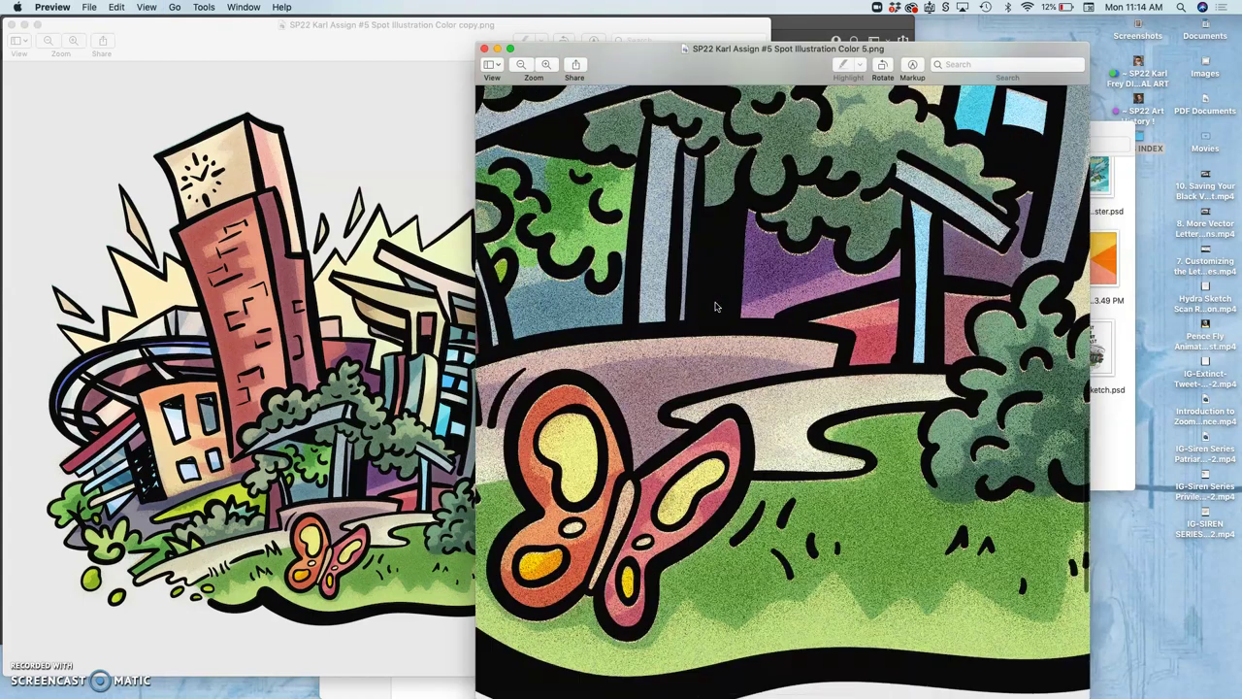
{"action": "left_click", "coordinate": [485, 50]}
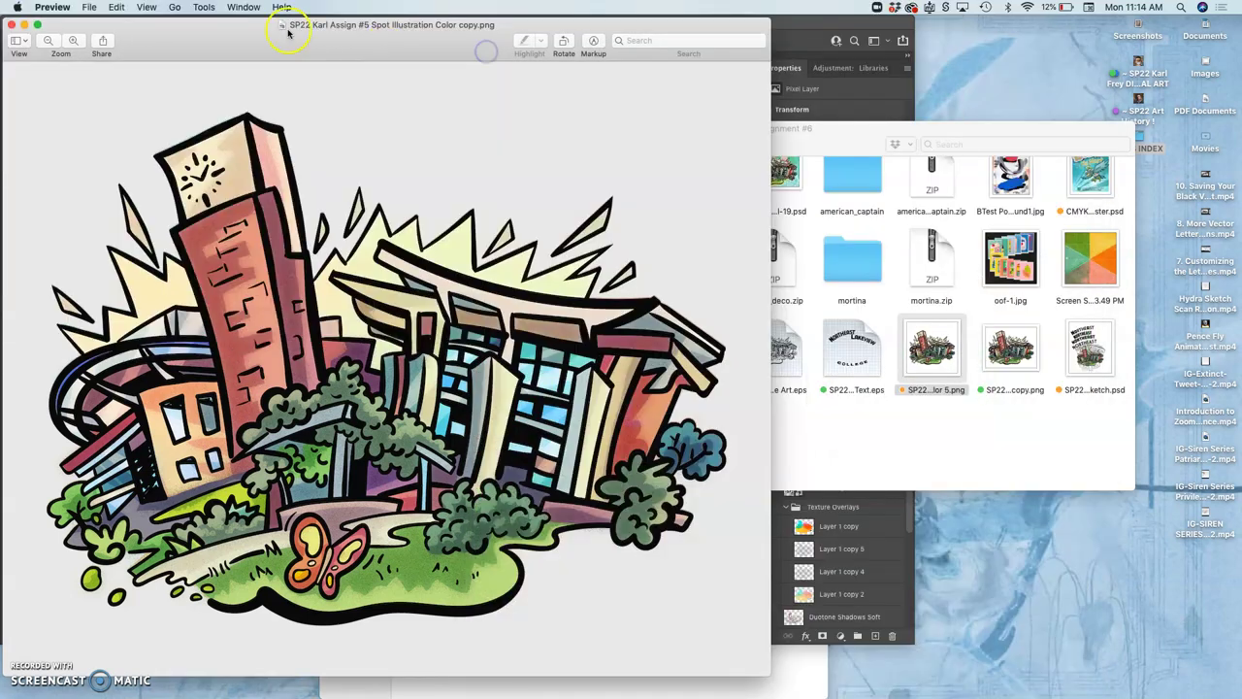
{"action": "left_click", "coordinate": [12, 24]}
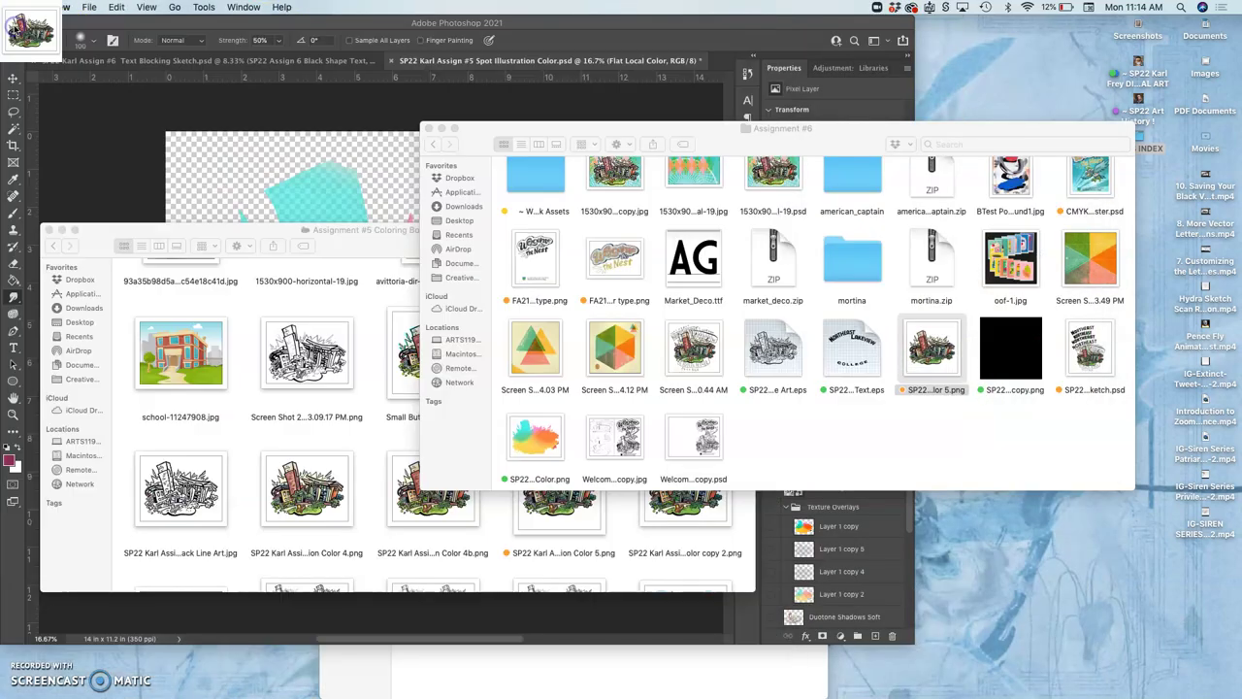
{"action": "left_click", "coordinate": [1009, 391]}
{"action": "left_click", "coordinate": [1000, 422]}
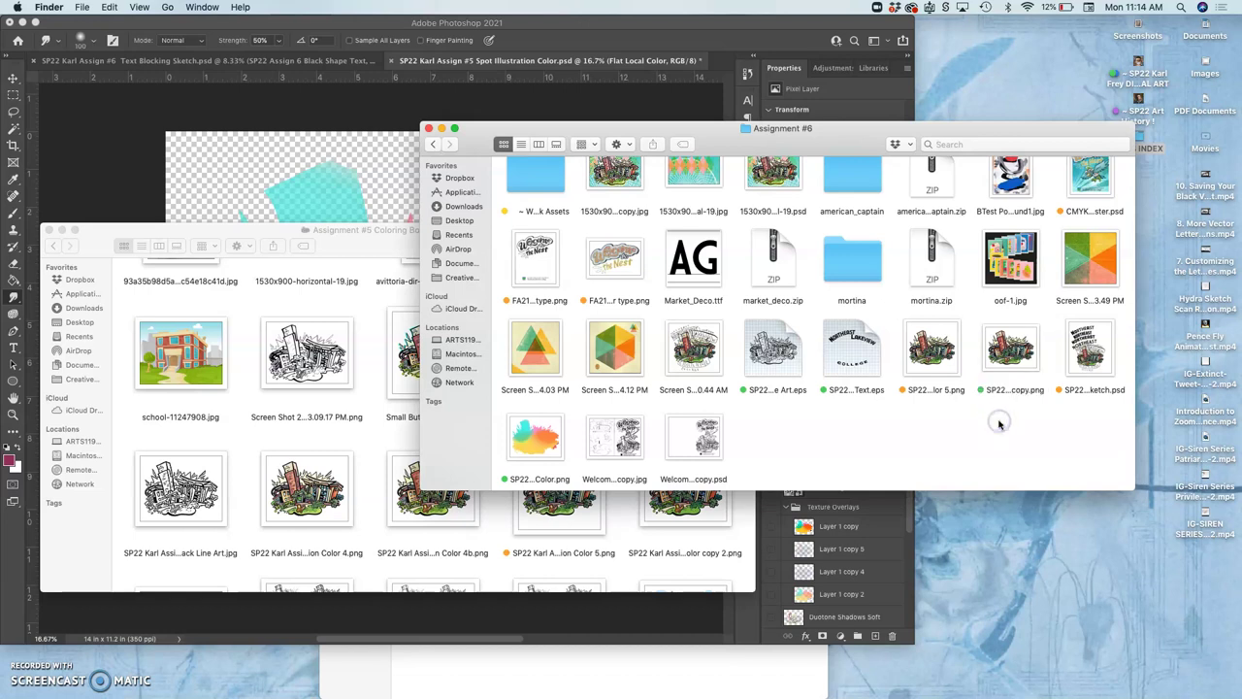
Switch to Photoshop, begin closing the spot illustration color document and cancel the closing.
{"action": "left_click", "coordinate": [619, 274]}
{"action": "left_click", "coordinate": [386, 193]}
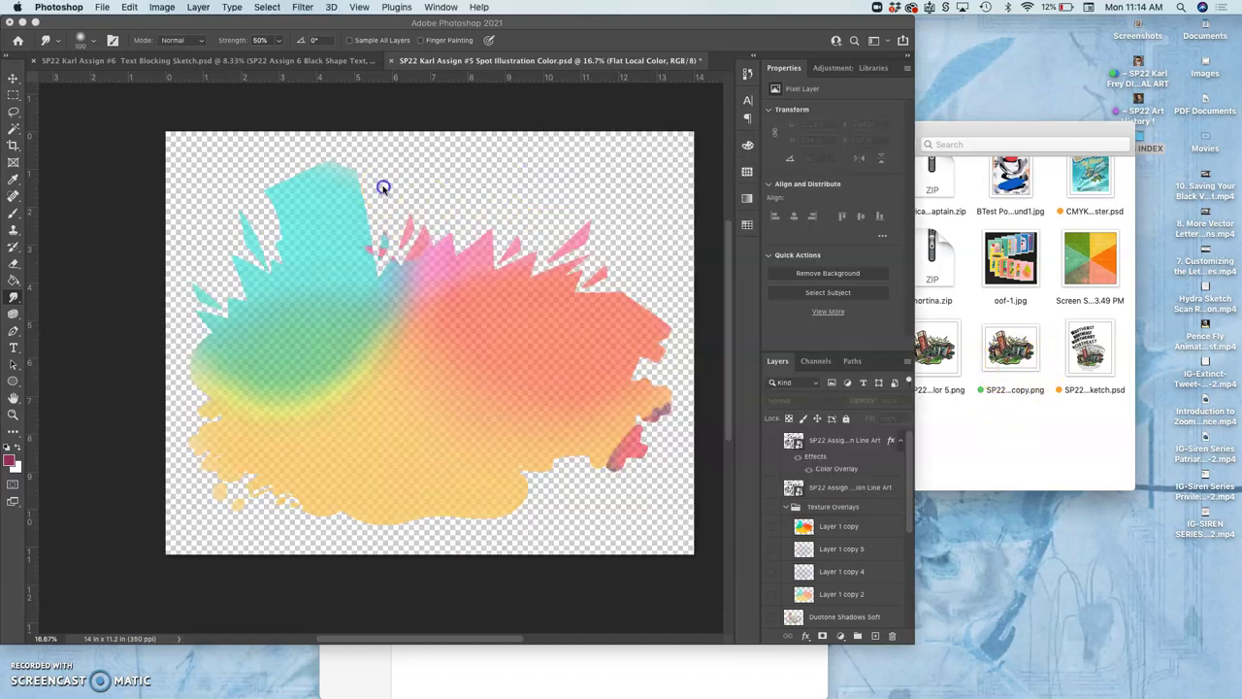
{"action": "left_click", "coordinate": [392, 61]}
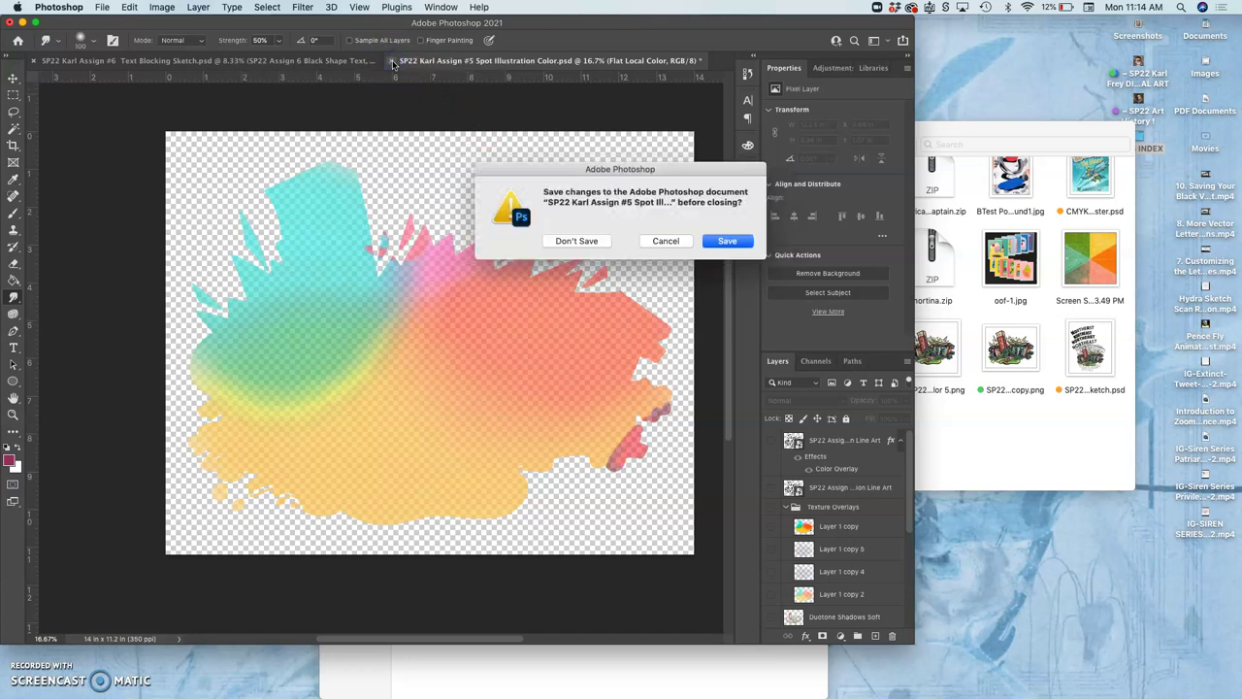
{"action": "left_click", "coordinate": [665, 242]}
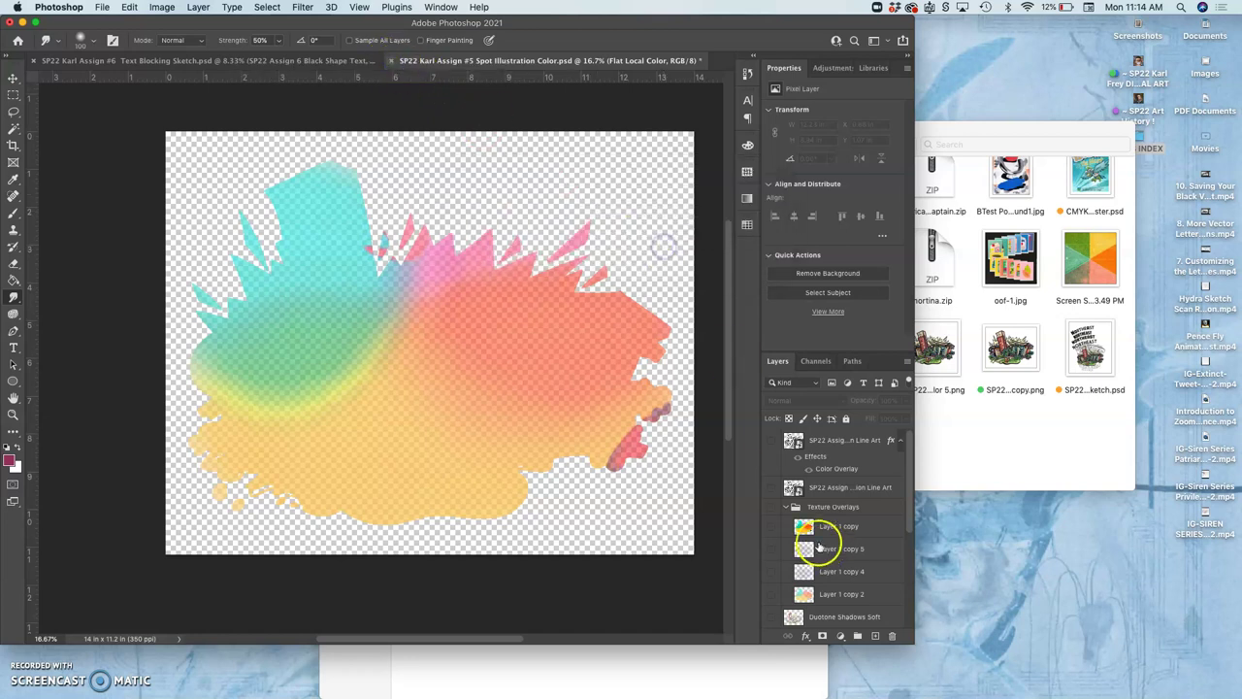
Show the line art, Duotone Shadows, Duotone Highlights and Flat Local Color layers again.
{"action": "left_click", "coordinate": [771, 441]}
{"action": "left_click", "coordinate": [770, 488]}
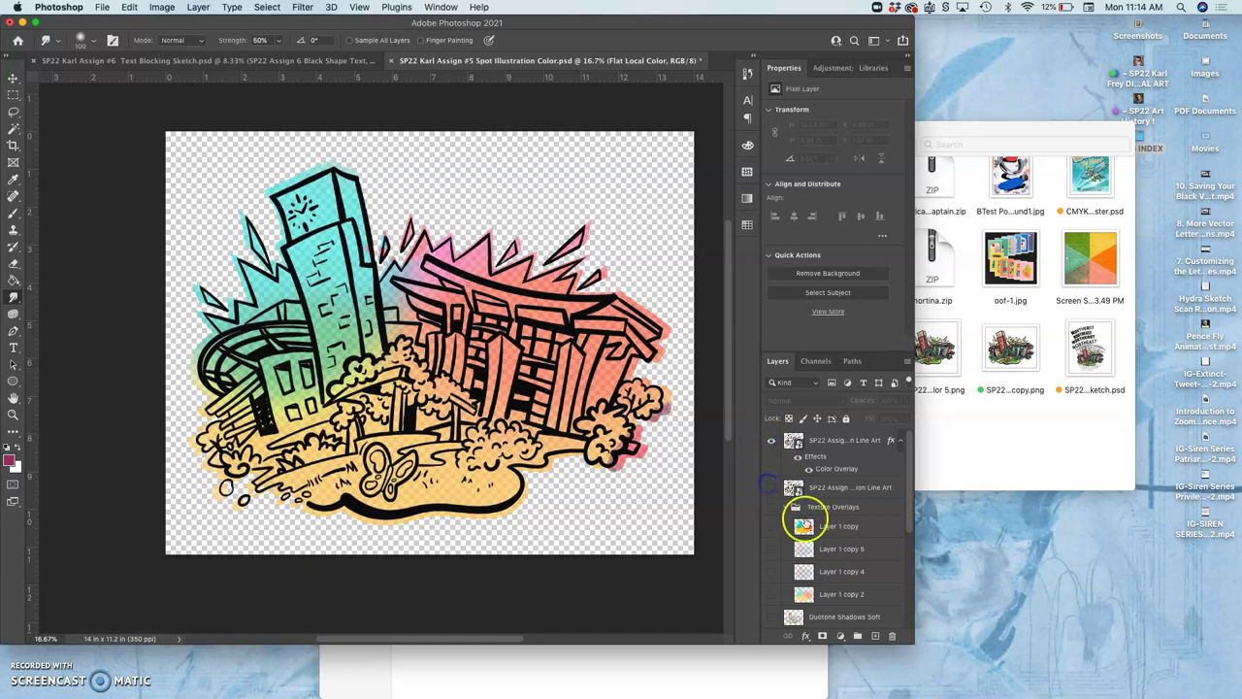
{"action": "scroll", "coordinate": [812, 558], "scroll_direction": "down", "scroll_amount": 3}
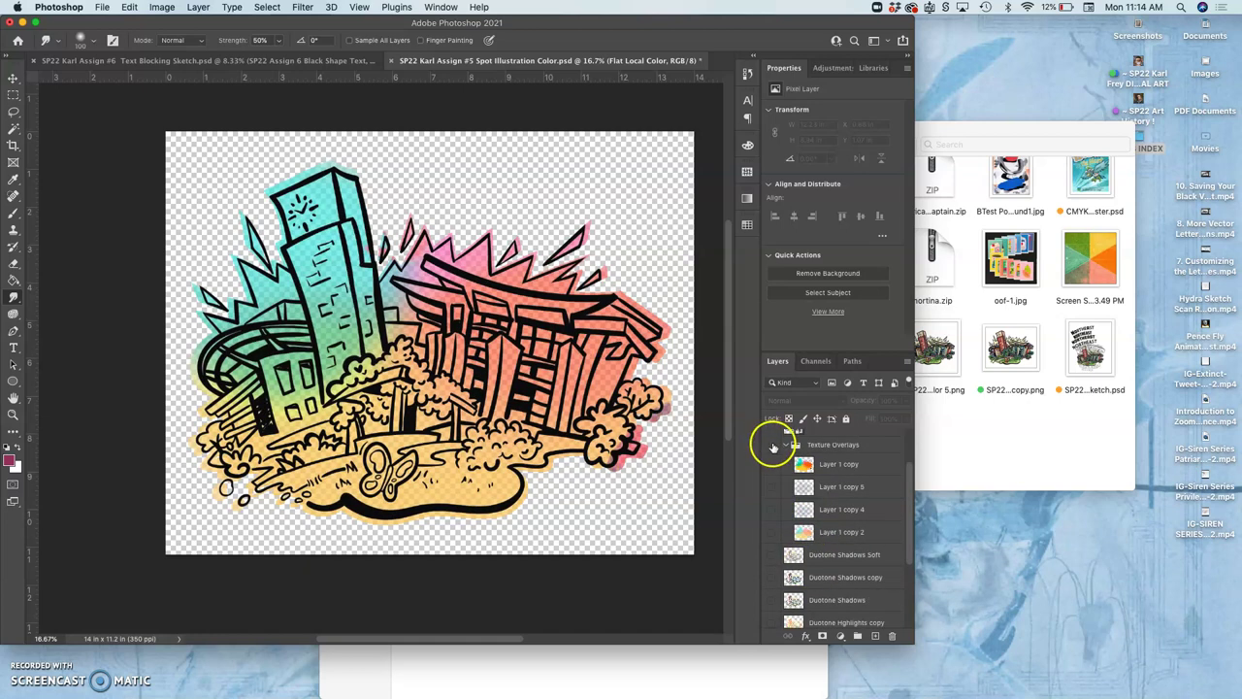
{"action": "scroll", "coordinate": [787, 512], "scroll_direction": "down", "scroll_amount": 5}
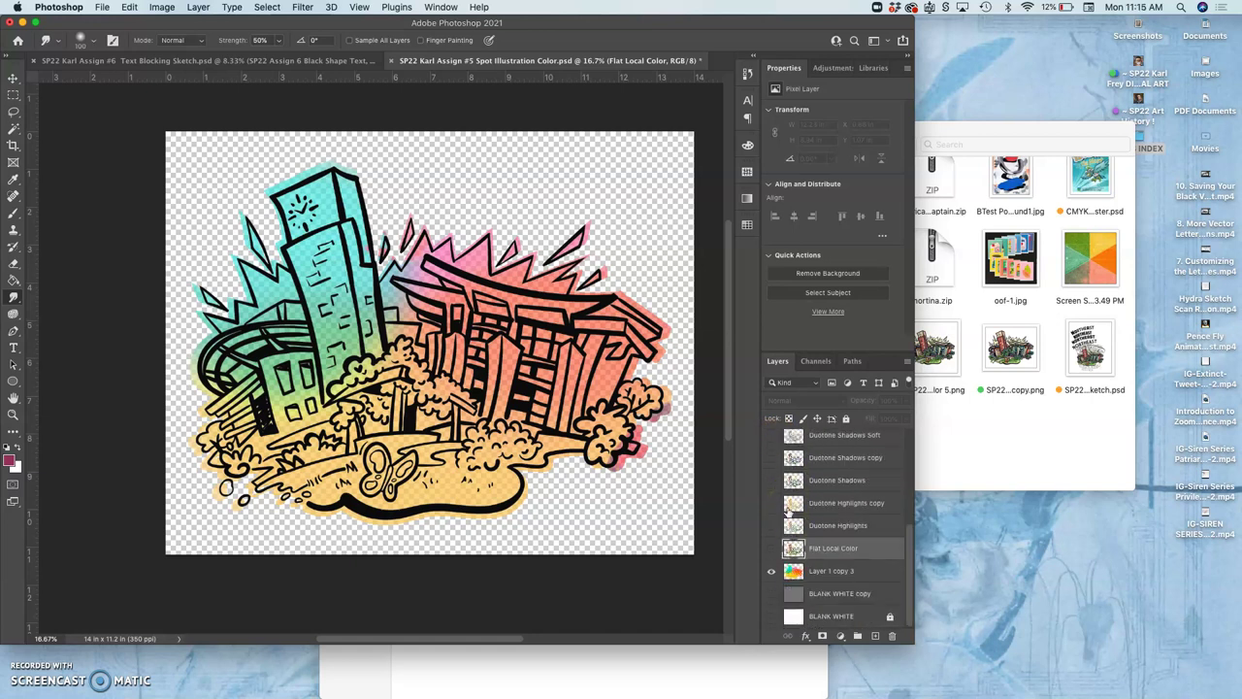
{"action": "left_click", "coordinate": [773, 436]}
{"action": "left_click", "coordinate": [773, 458]}
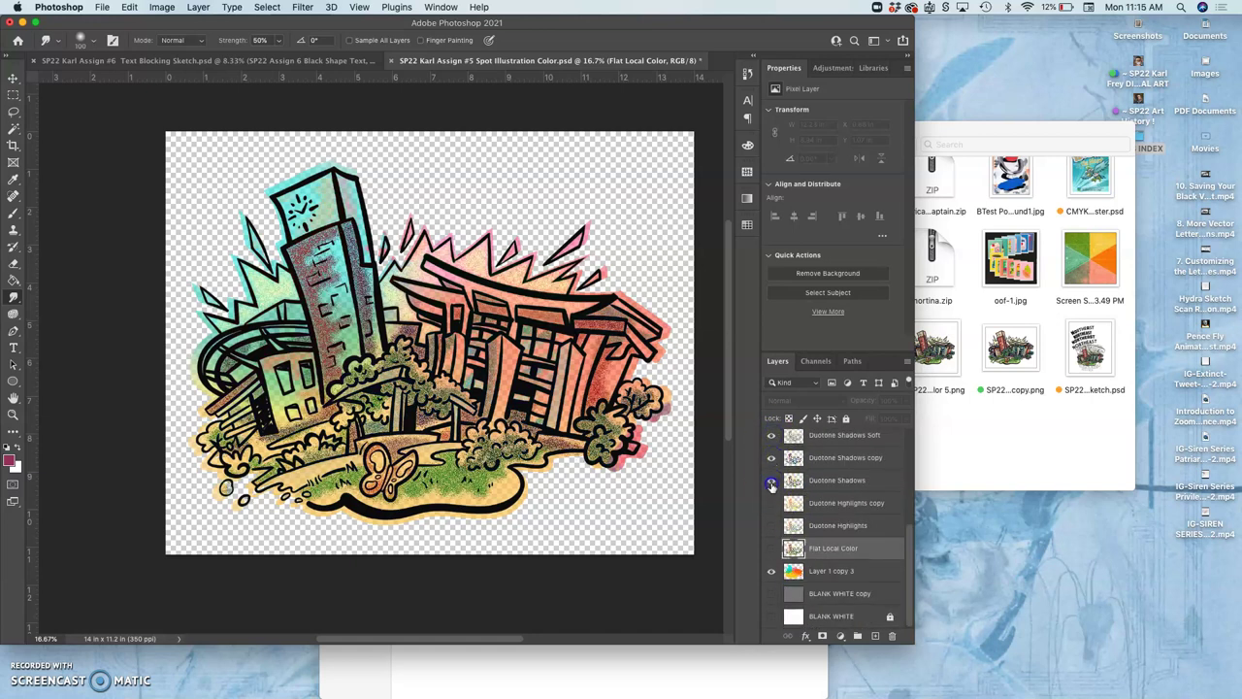
{"action": "left_click", "coordinate": [771, 503]}
{"action": "left_click", "coordinate": [772, 526]}
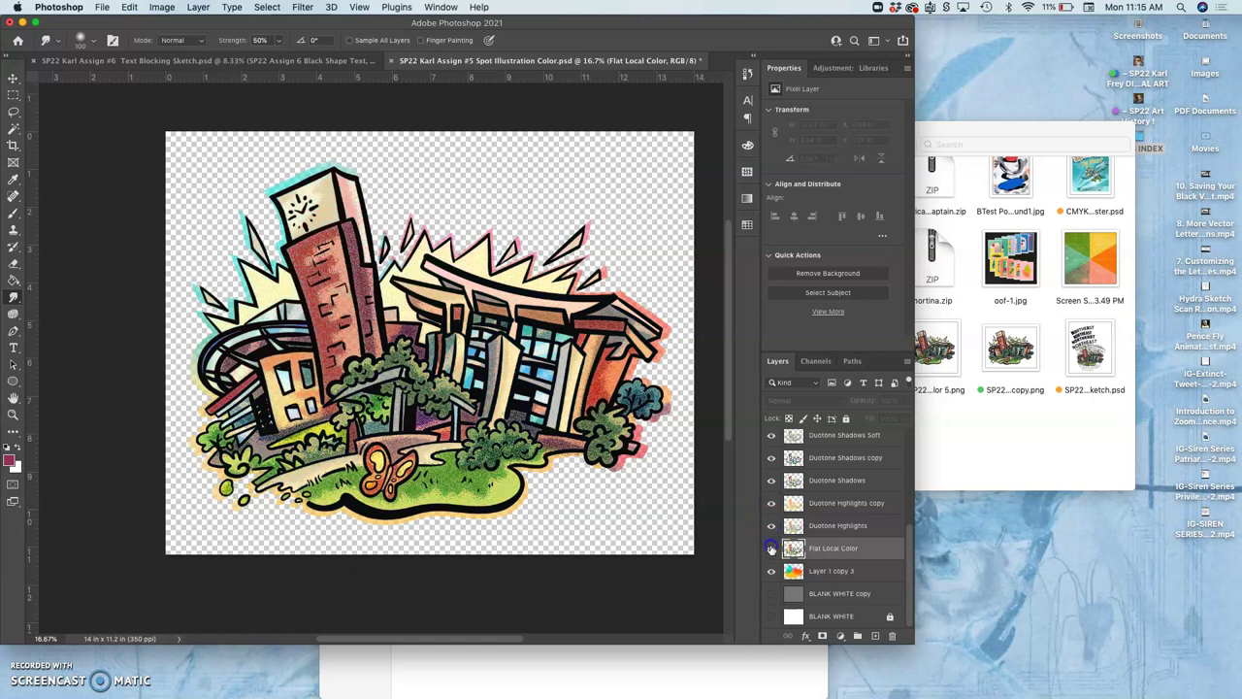
Show the BLANK WHITE layer as the background and leave the gray BLANK WHITE copy layer hidden.
{"action": "left_click", "coordinate": [772, 593]}
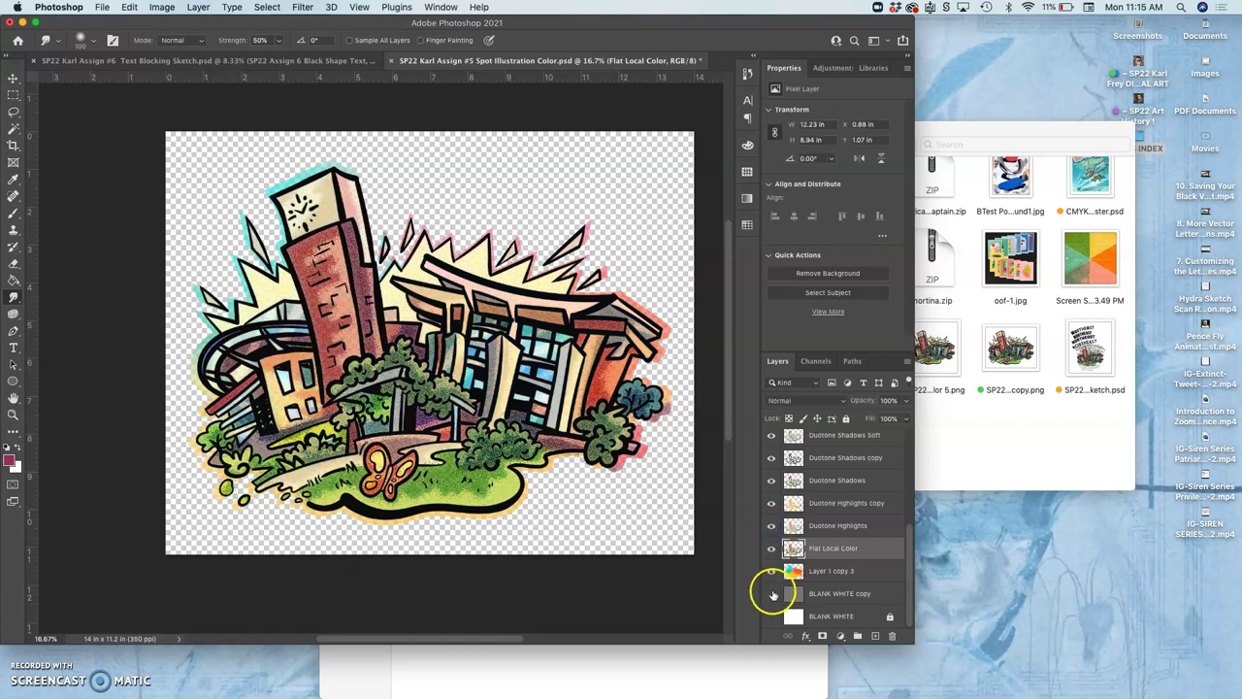
{"action": "left_click", "coordinate": [772, 617]}
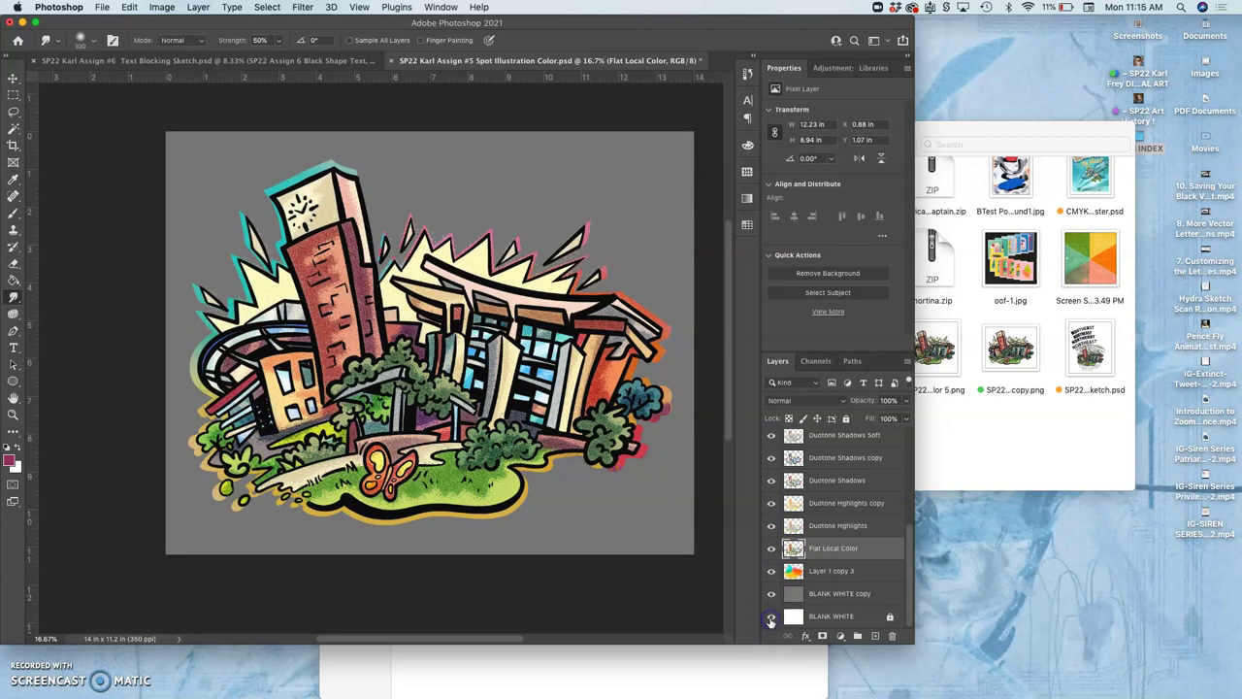
{"action": "left_click", "coordinate": [771, 594]}
{"action": "left_click", "coordinate": [772, 616]}
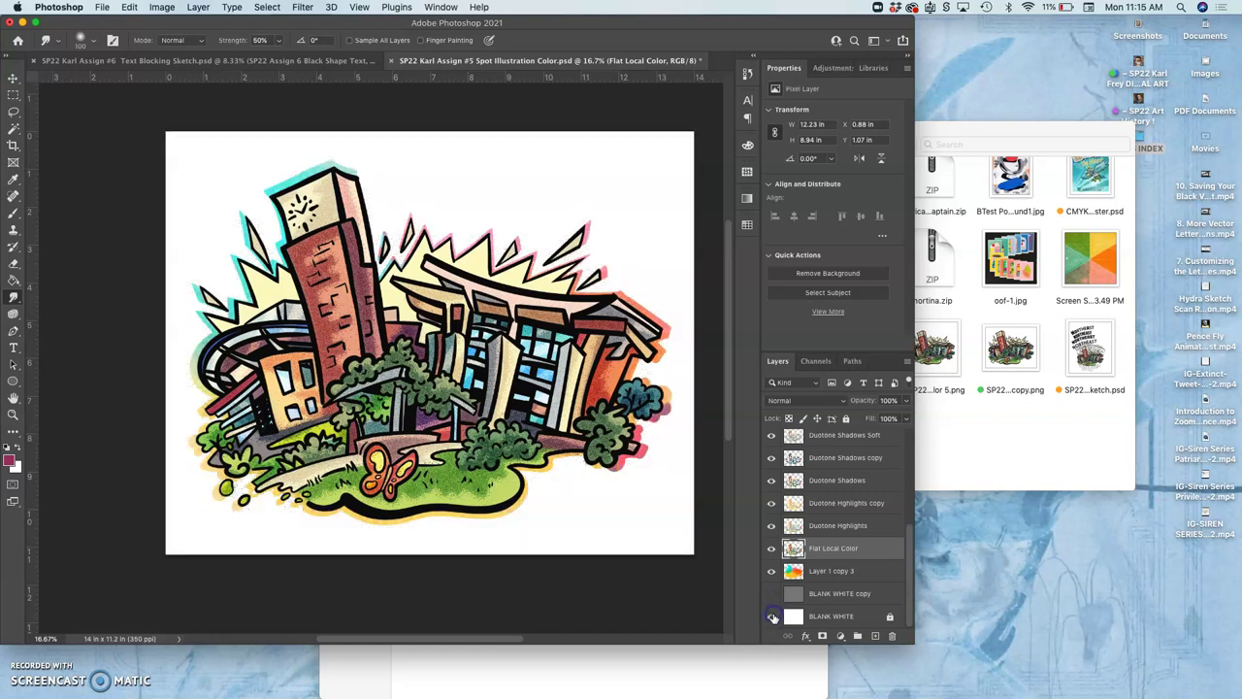
Save the Assign #5 Spot Illustration Color document and close it.
{"action": "left_click", "coordinate": [102, 8]}
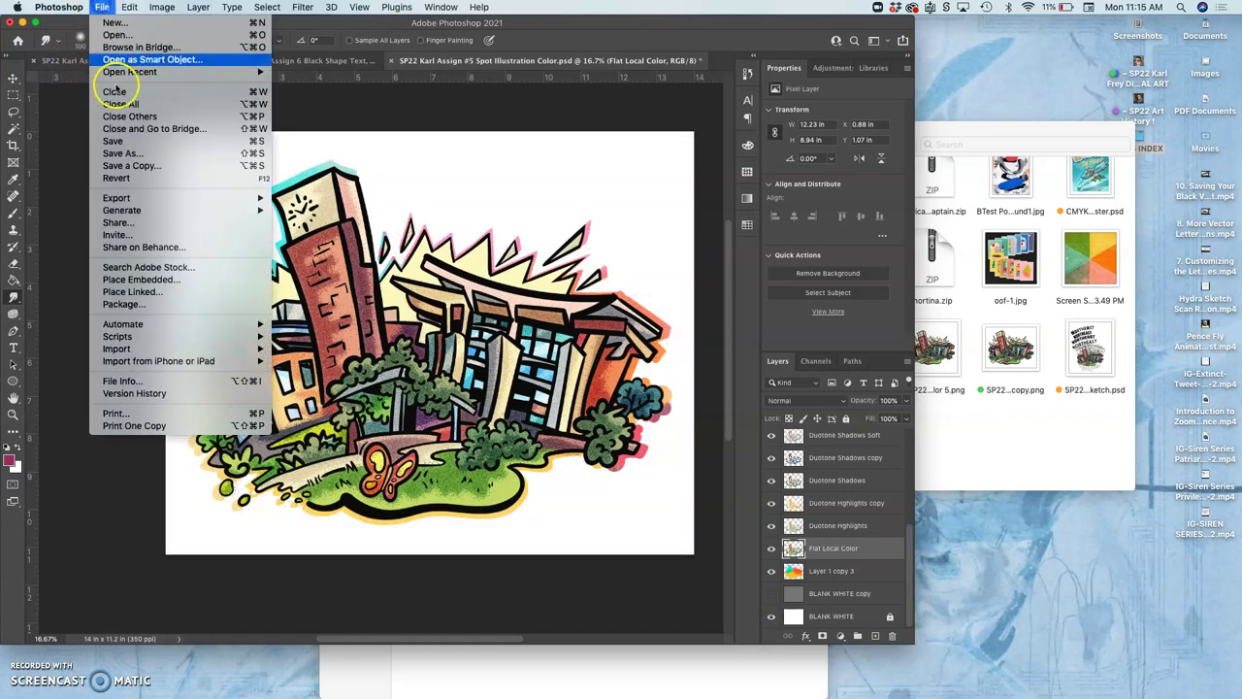
{"action": "left_click", "coordinate": [125, 147]}
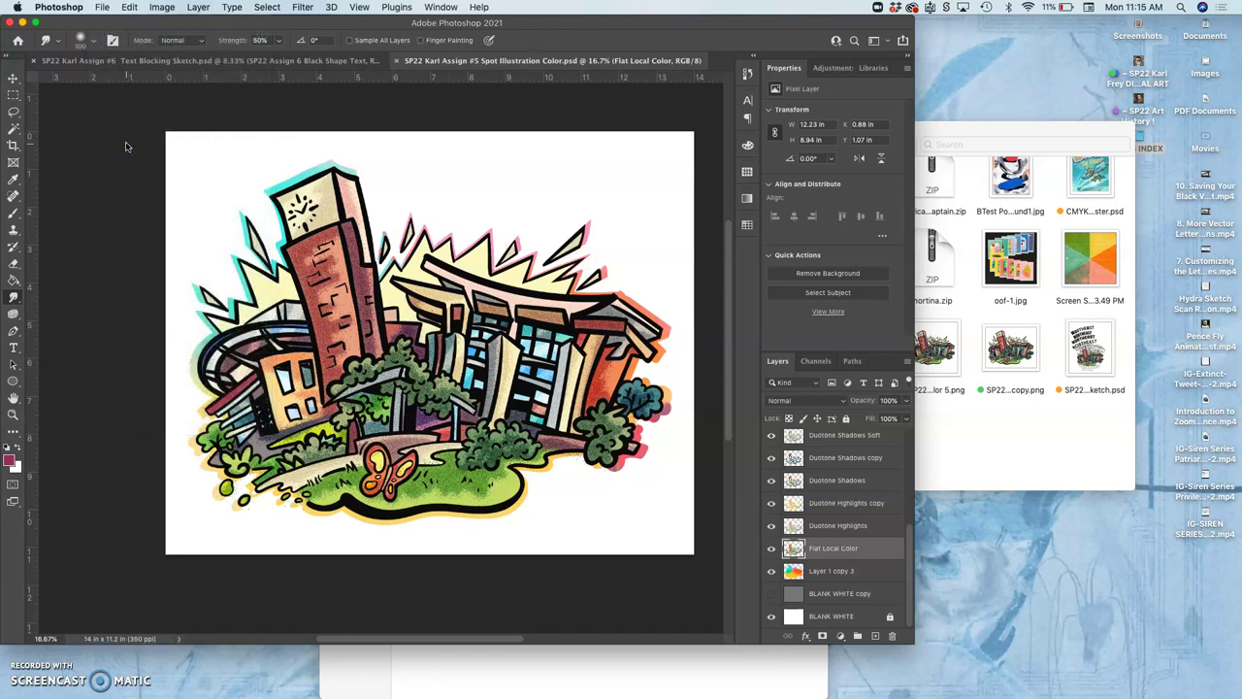
{"action": "left_click", "coordinate": [398, 61]}
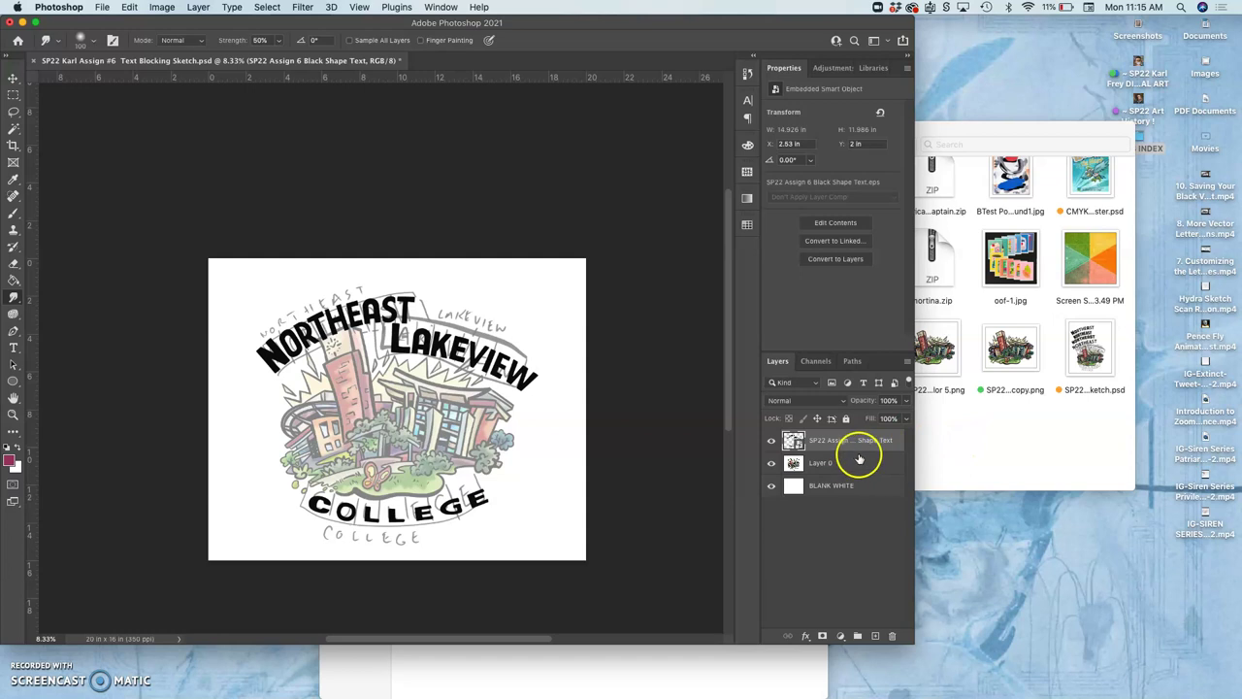
Place the Spot Illustration Color copy PNG from the Assignment #6 folder into the Text Blocking Sketch document.
{"action": "left_click", "coordinate": [770, 442]}
{"action": "left_click", "coordinate": [771, 442]}
{"action": "left_click", "coordinate": [965, 457]}
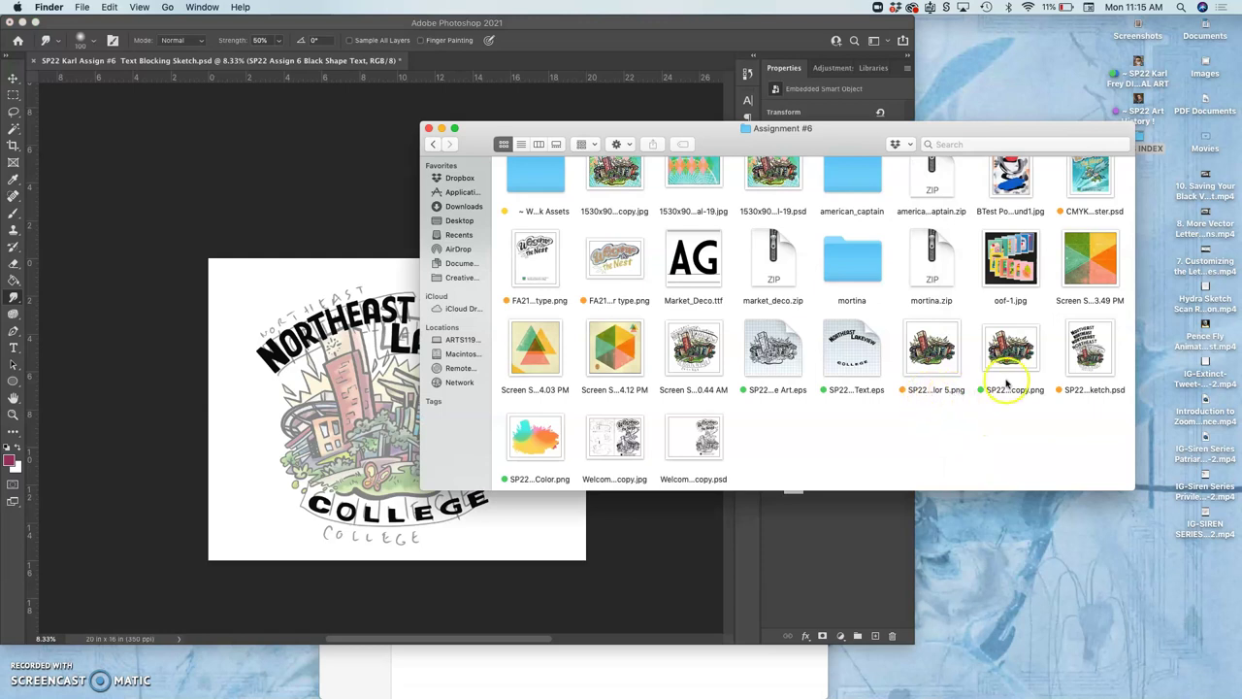
{"action": "left_click_drag", "start_coordinate": [1016, 367], "coordinate": [374, 436]}
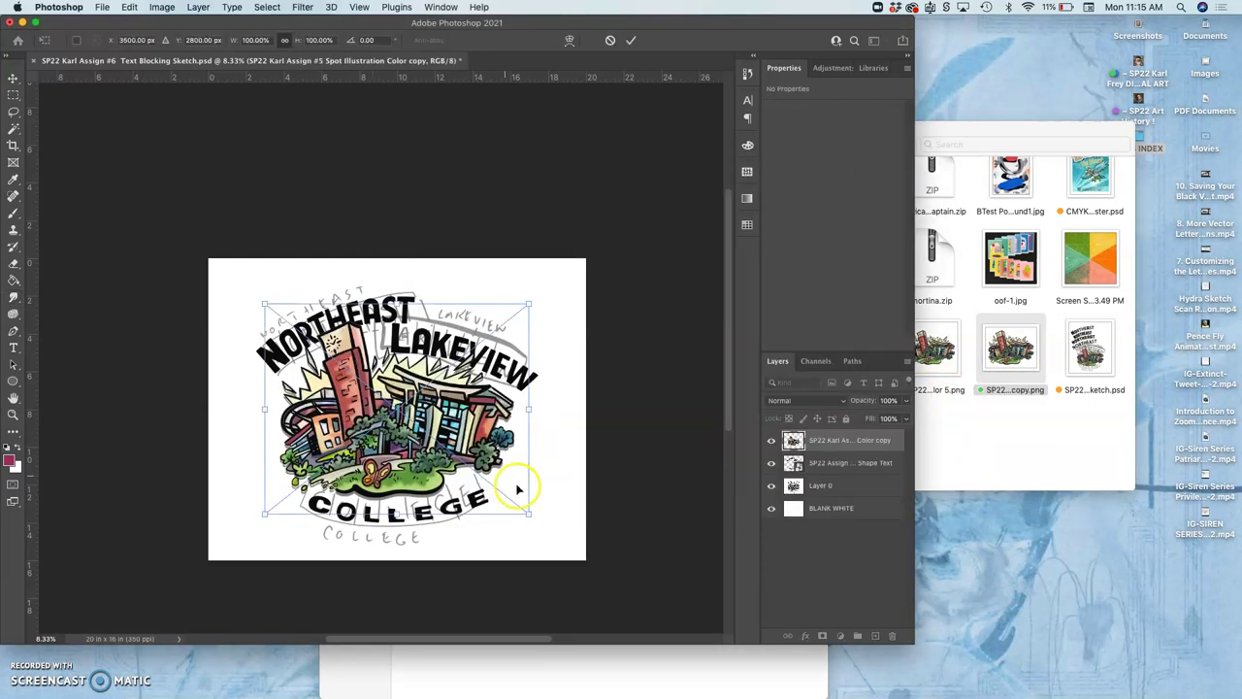
Scale the placed spot illustration to 99.58%, shift it down to Y 2848 px over the sketch and commit the placement.
{"action": "mouse_move", "coordinate": [527, 512]}
{"action": "left_mouse_down"}
{"action": "mouse_move", "coordinate": [536, 523]}
{"action": "mouse_move", "coordinate": [502, 502]}
{"action": "mouse_move", "coordinate": [521, 521]}
{"action": "left_mouse_up"}
{"action": "key", "text": "Down"}
{"action": "key", "text": "Down"}
{"action": "key", "text": "Down"}
{"action": "key", "text": "Down"}
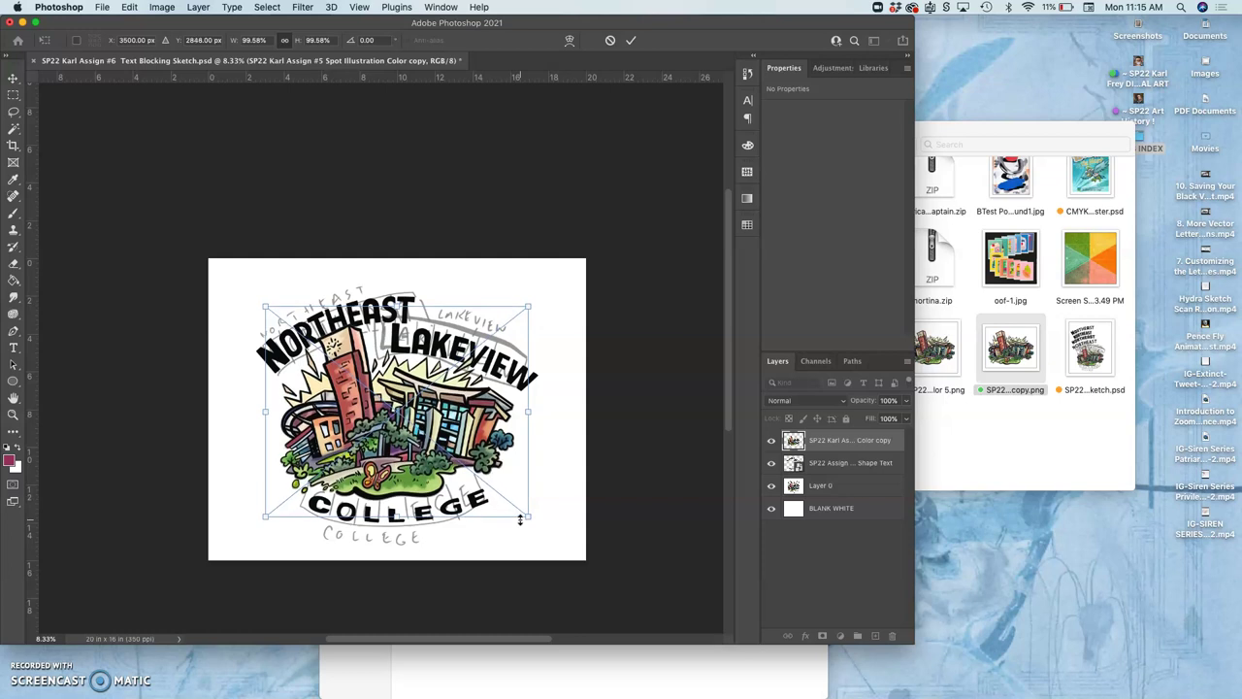
{"action": "key", "text": "super+equal"}
{"action": "key", "text": "super+equal"}
{"action": "key", "text": "super+equal"}
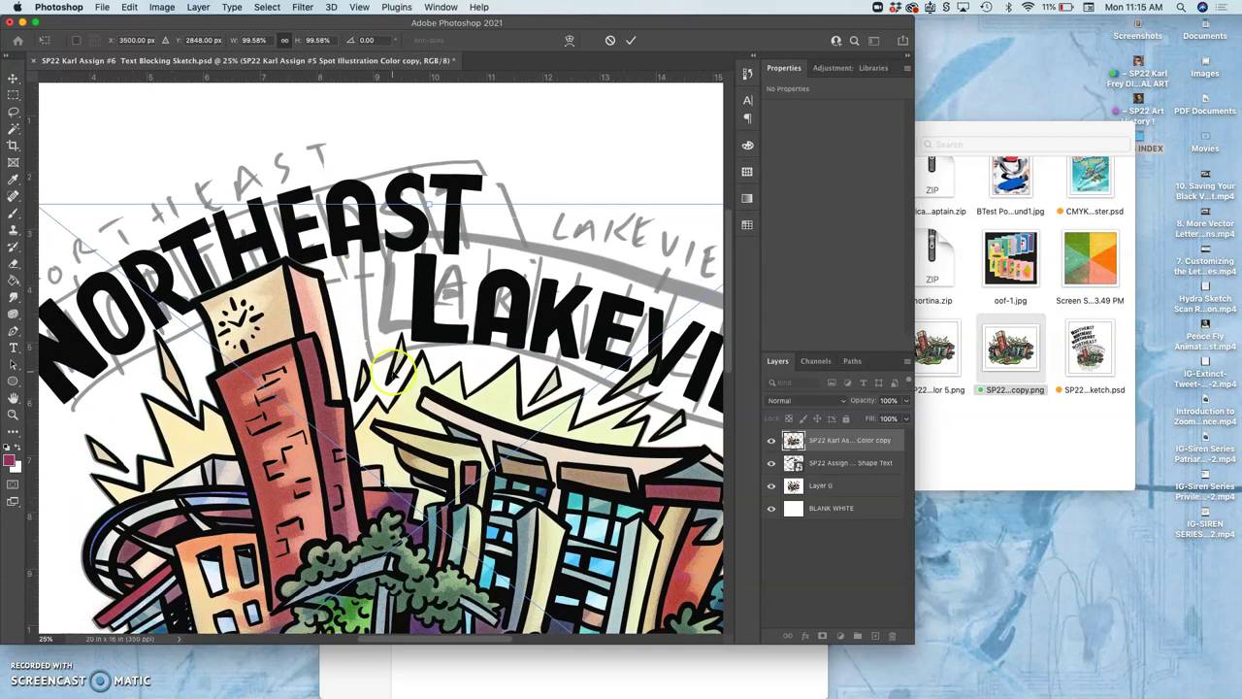
{"action": "scroll", "coordinate": [388, 364], "scroll_direction": "right", "scroll_amount": 5}
{"action": "scroll", "coordinate": [388, 364], "scroll_direction": "down", "scroll_amount": 2}
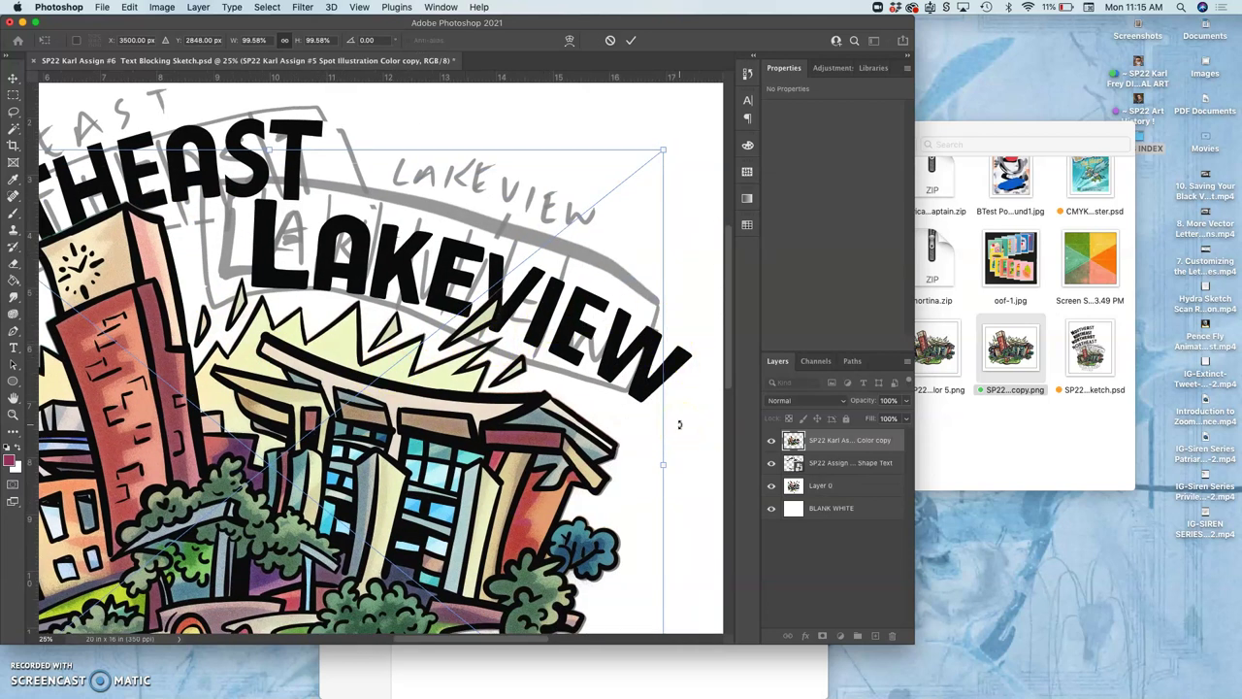
{"action": "key", "text": "Return"}
{"action": "left_click", "coordinate": [485, 323]}
{"action": "key", "text": "ctrl+z"}
{"action": "key", "text": "ctrl+z"}
{"action": "key", "text": "ctrl+z"}
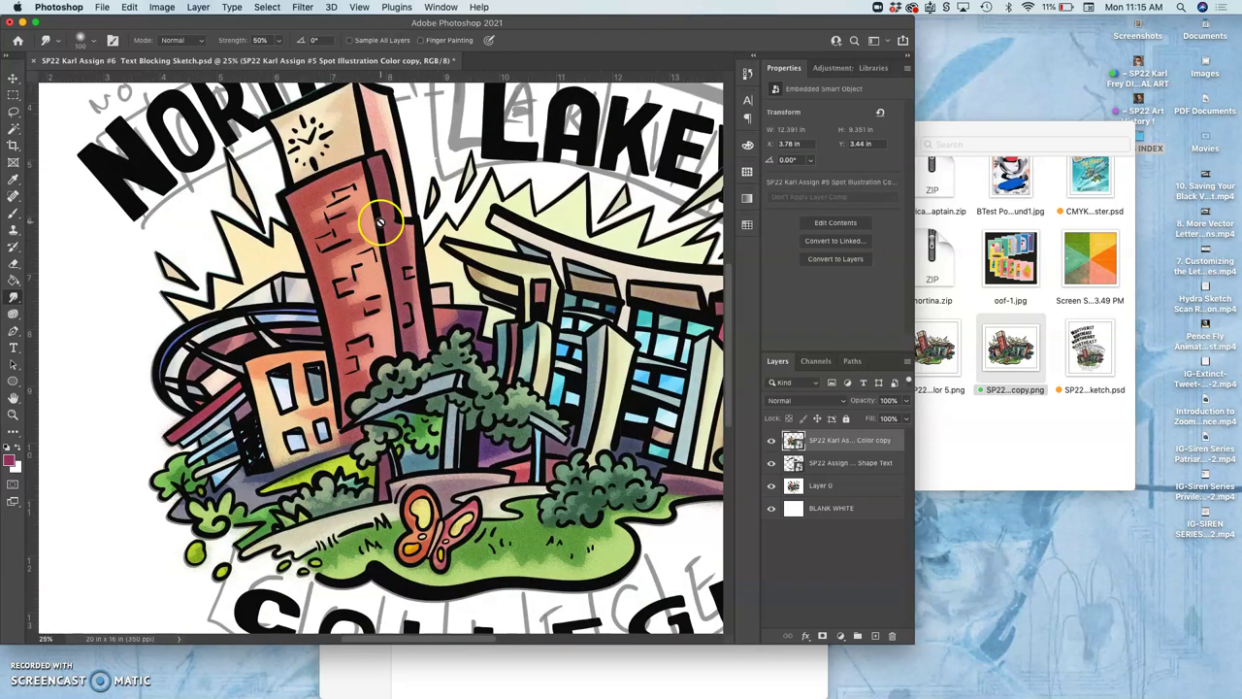
Place the Offset Color PNG from the Assignment #6 folder over the spot illustration.
{"action": "left_click", "coordinate": [990, 457]}
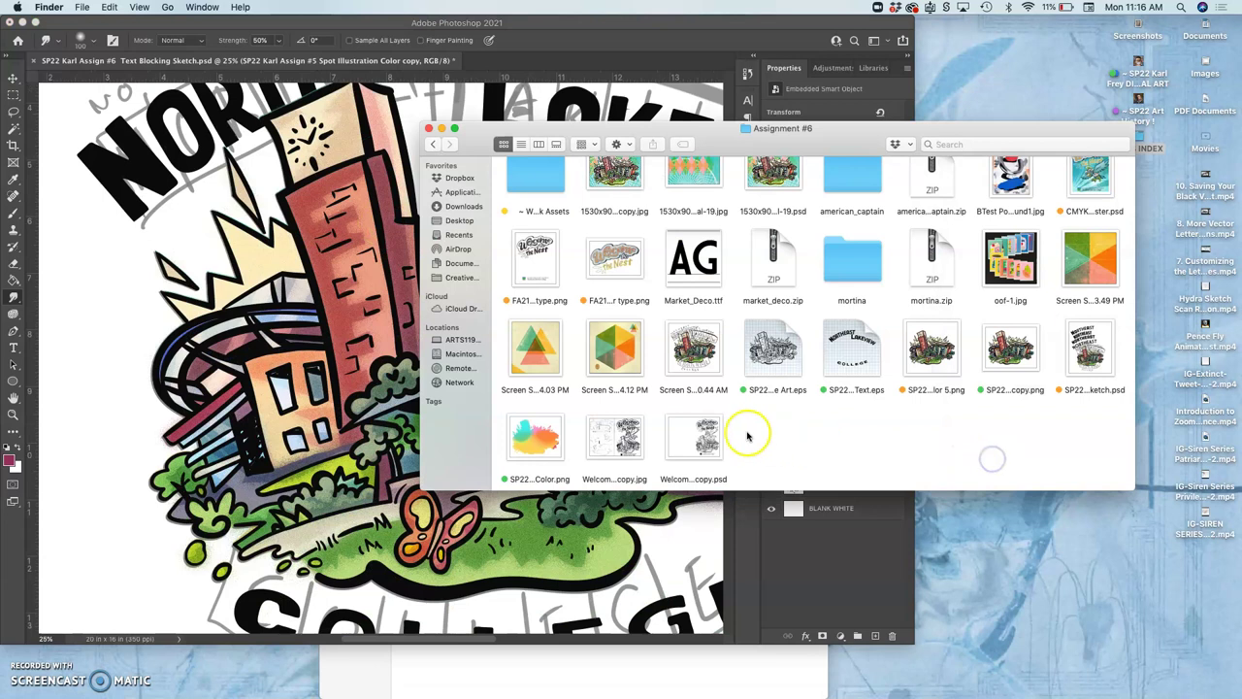
{"action": "left_click_drag", "start_coordinate": [546, 443], "coordinate": [442, 434]}
{"action": "key", "text": "super+minus"}
{"action": "left_click", "coordinate": [392, 433]}
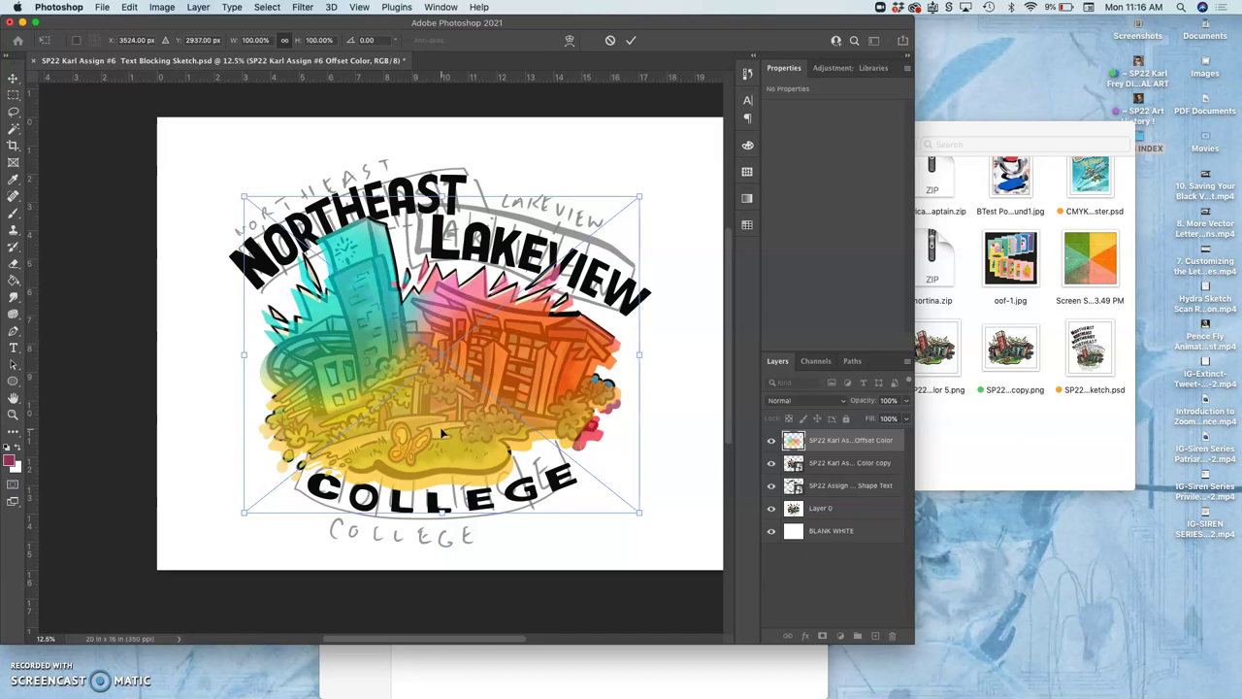
Nudge the offset color shape to X 3516 px, Y 2849 px and commit the placement.
{"action": "key", "text": "Up"}
{"action": "key", "text": "Up"}
{"action": "key", "text": "Up"}
{"action": "key", "text": "Up"}
{"action": "key", "text": "Up"}
{"action": "key", "text": "Up"}
{"action": "key", "text": "Up"}
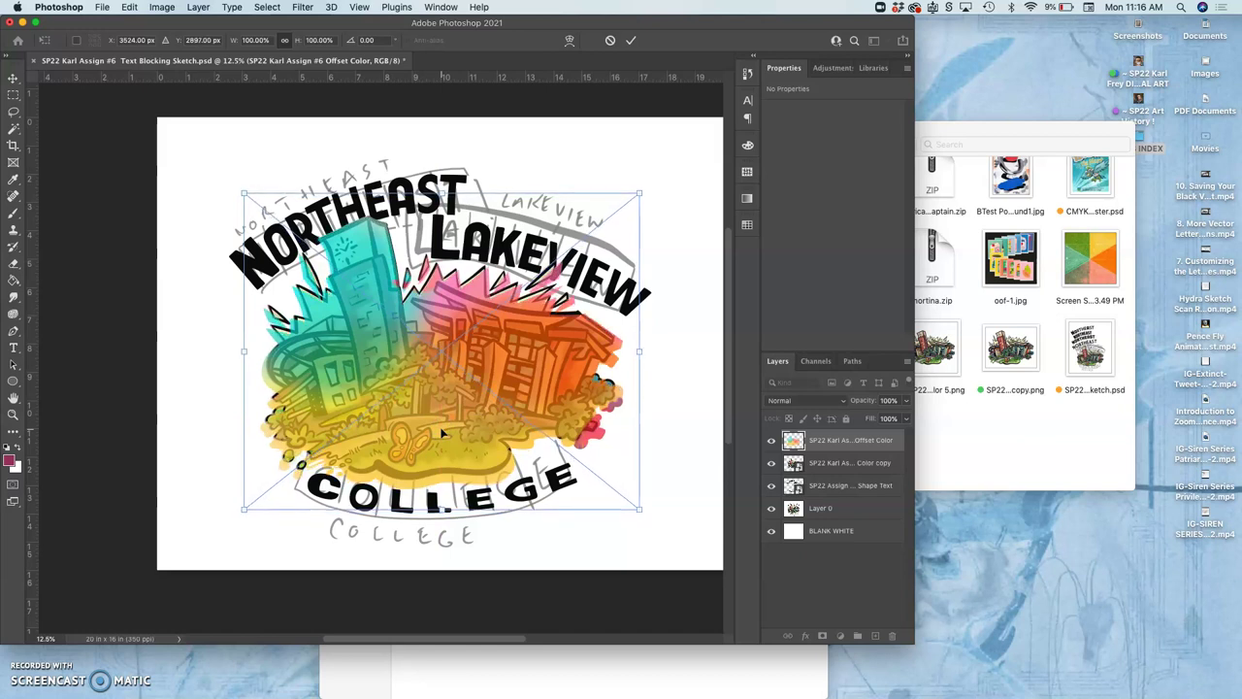
{"action": "key", "text": "Up"}
{"action": "key", "text": "Up"}
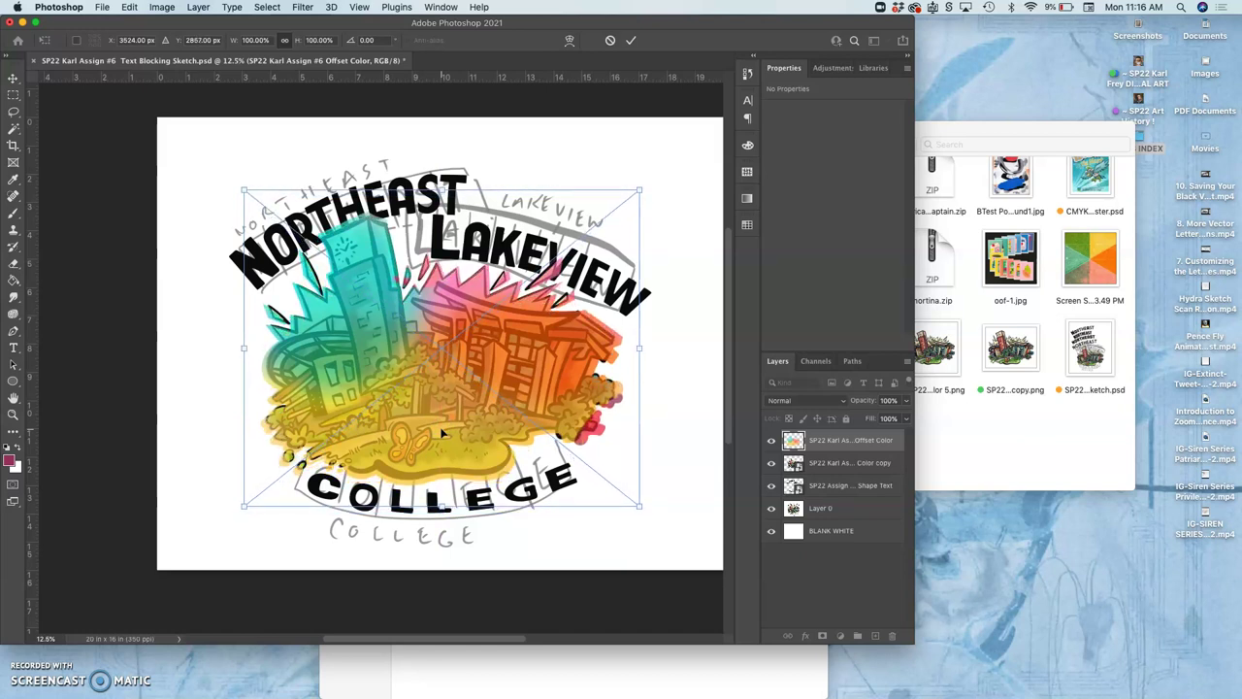
{"action": "key", "text": "Up"}
{"action": "key", "text": "Up"}
{"action": "key", "text": "Right"}
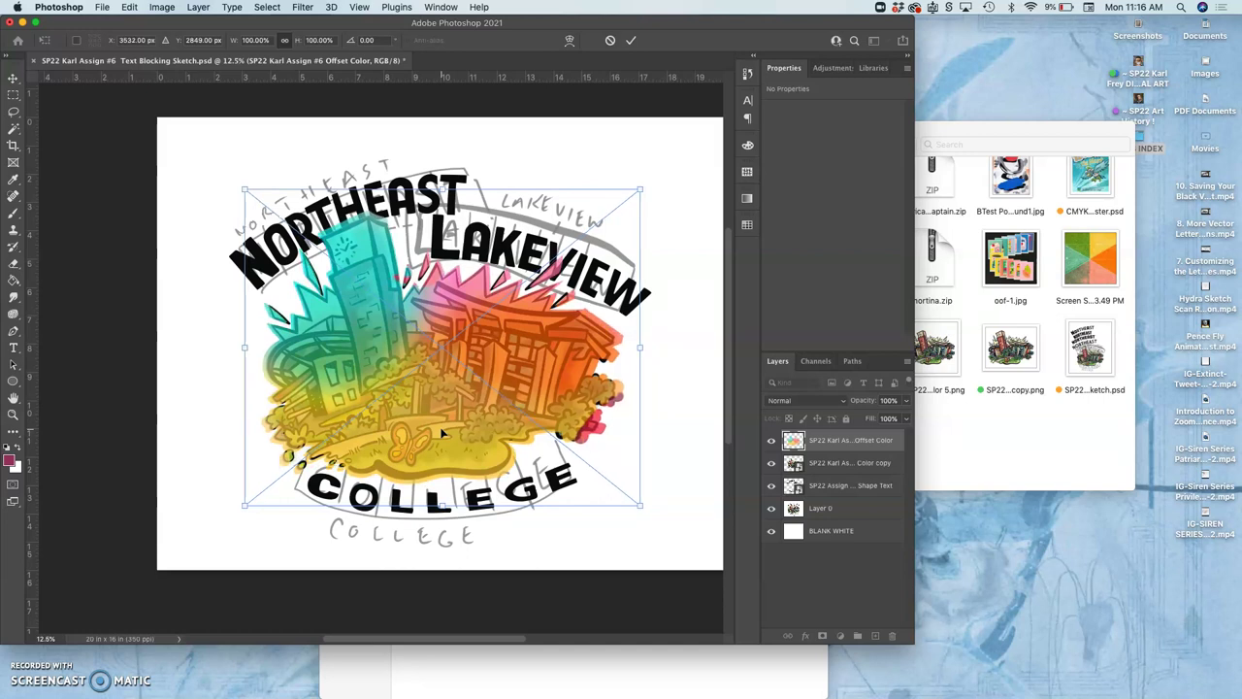
{"action": "key", "text": "Left"}
{"action": "key", "text": "Left"}
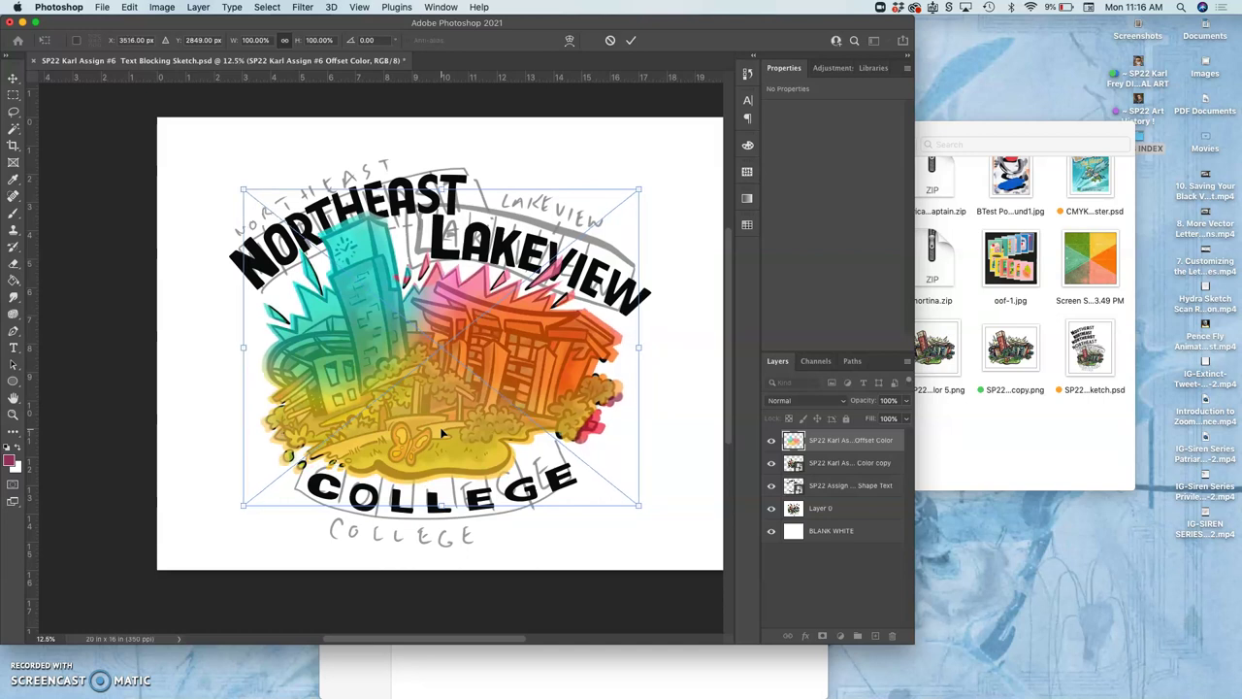
{"action": "key", "text": "Return"}
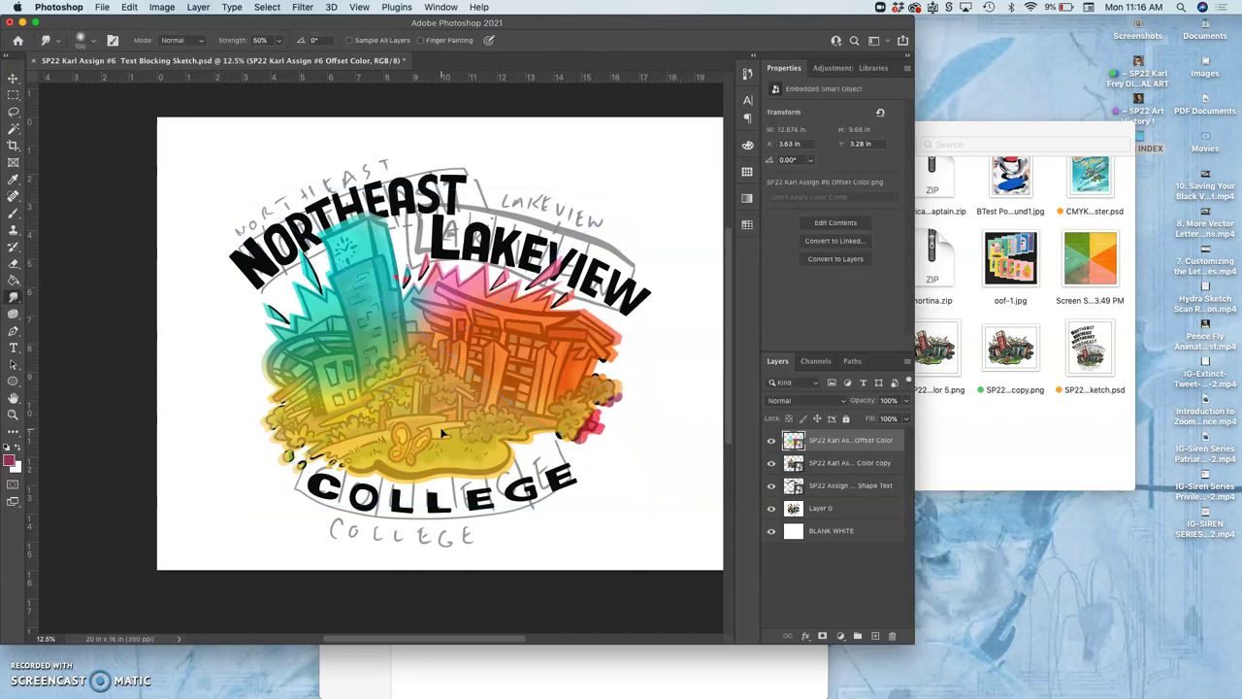
Restack the Offset Color layer directly beneath the Spot Illustration Color copy layer.
{"action": "key", "text": "super+bracketleft"}
{"action": "key", "text": "super+bracketleft"}
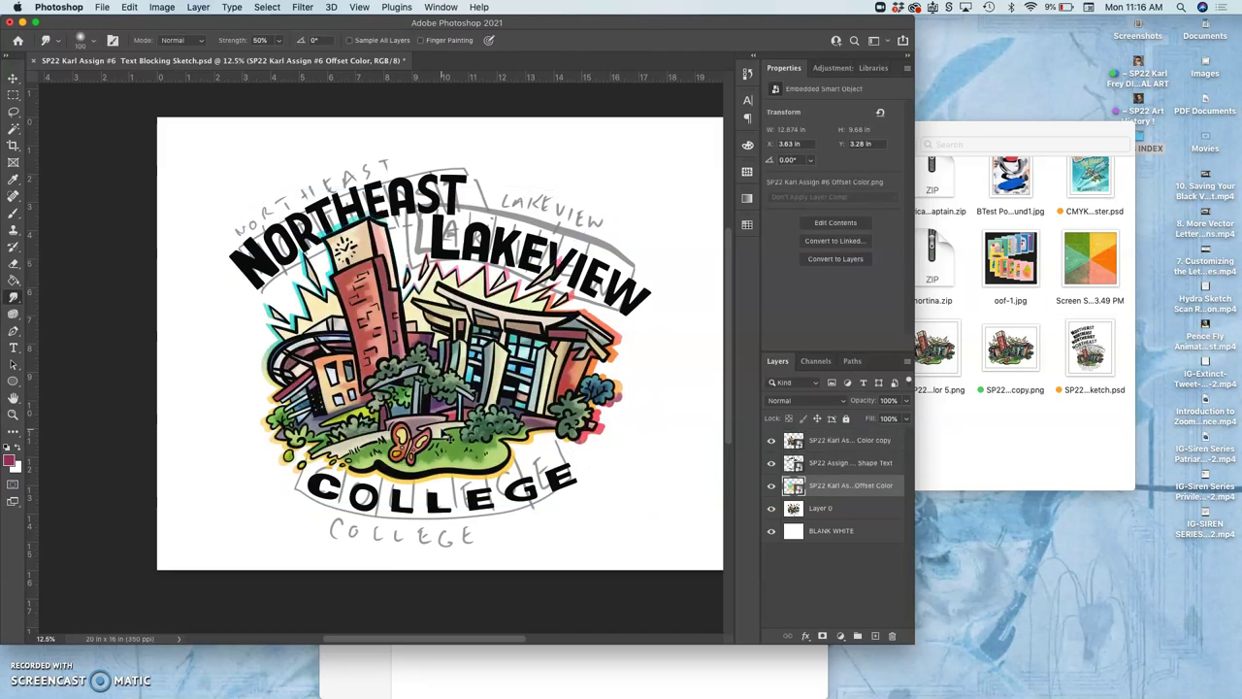
{"action": "key", "text": "super+bracketleft"}
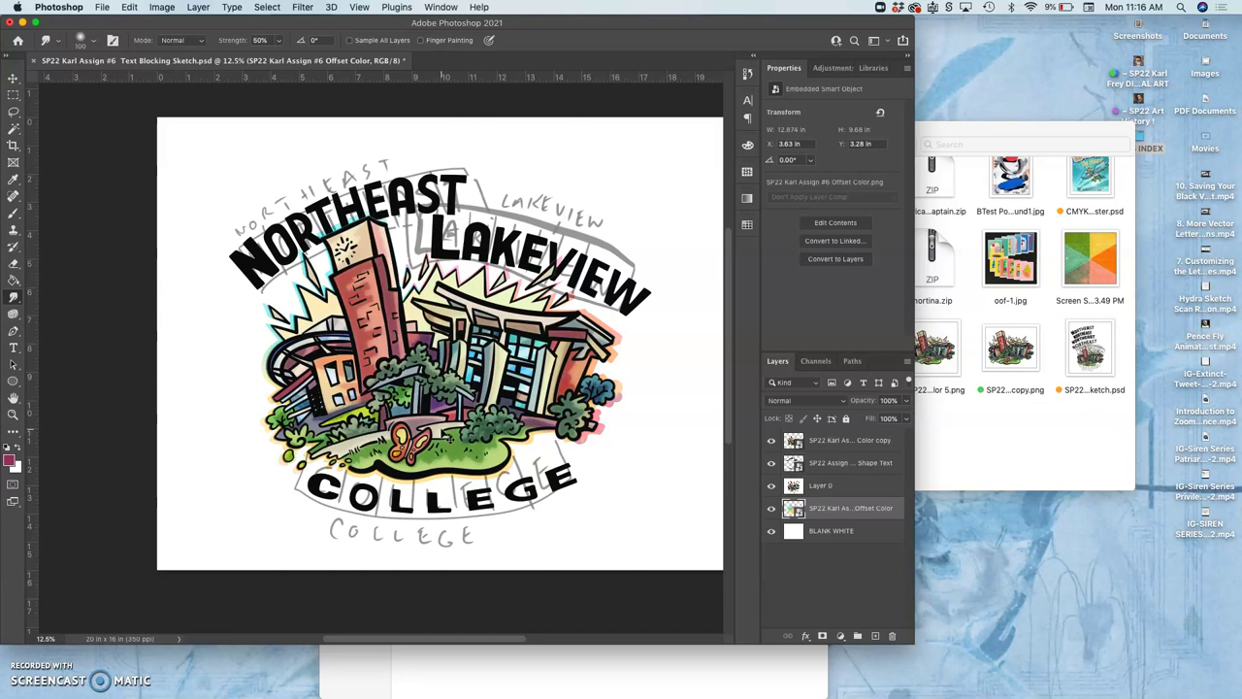
{"action": "key", "text": "super+bracketright"}
{"action": "key", "text": "super+bracketright"}
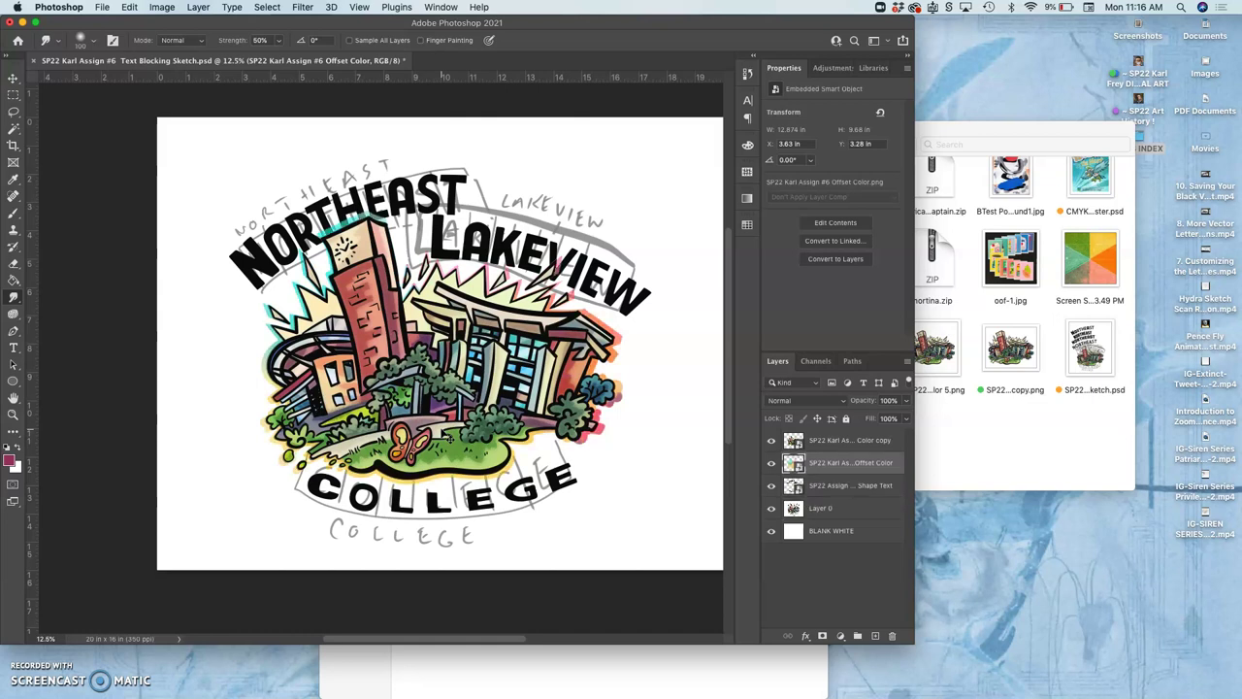
{"action": "key", "text": "super+bracketright"}
{"action": "key", "text": "super+bracketleft"}
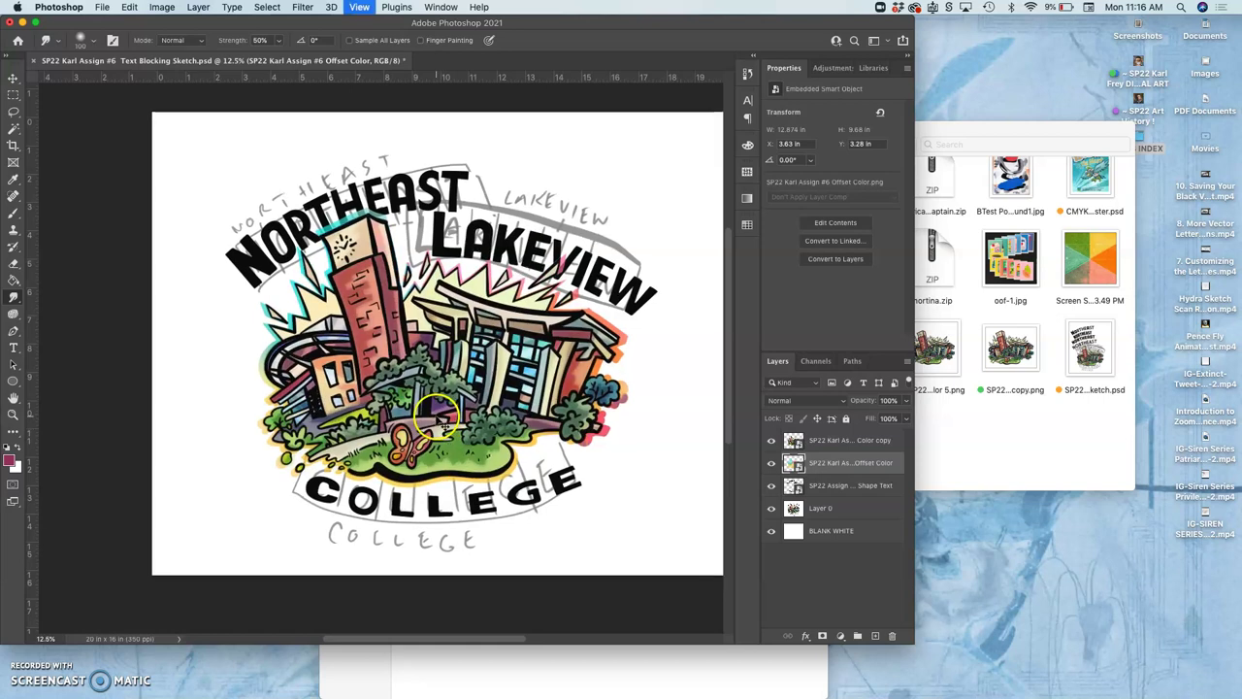
Hide the faded sketch on Layer 0.
{"action": "key", "text": "super+equal"}
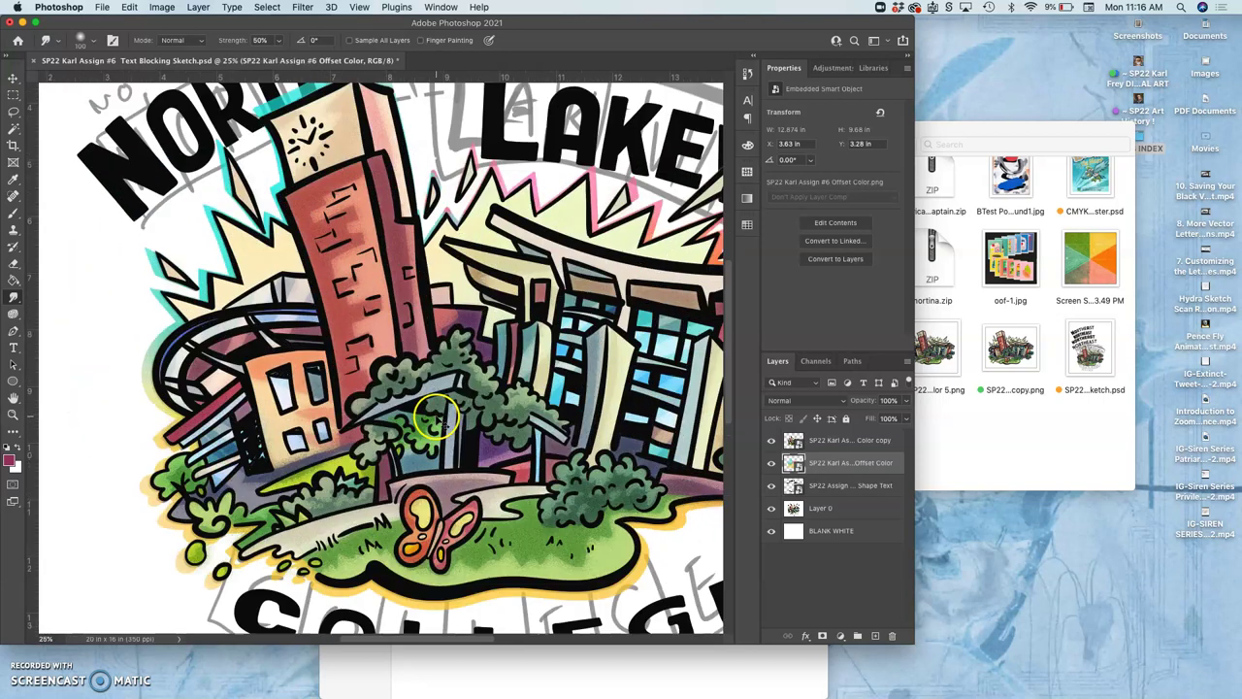
{"action": "left_click", "coordinate": [772, 508]}
{"action": "key", "text": "super+minus"}
{"action": "key", "text": "super+minus"}
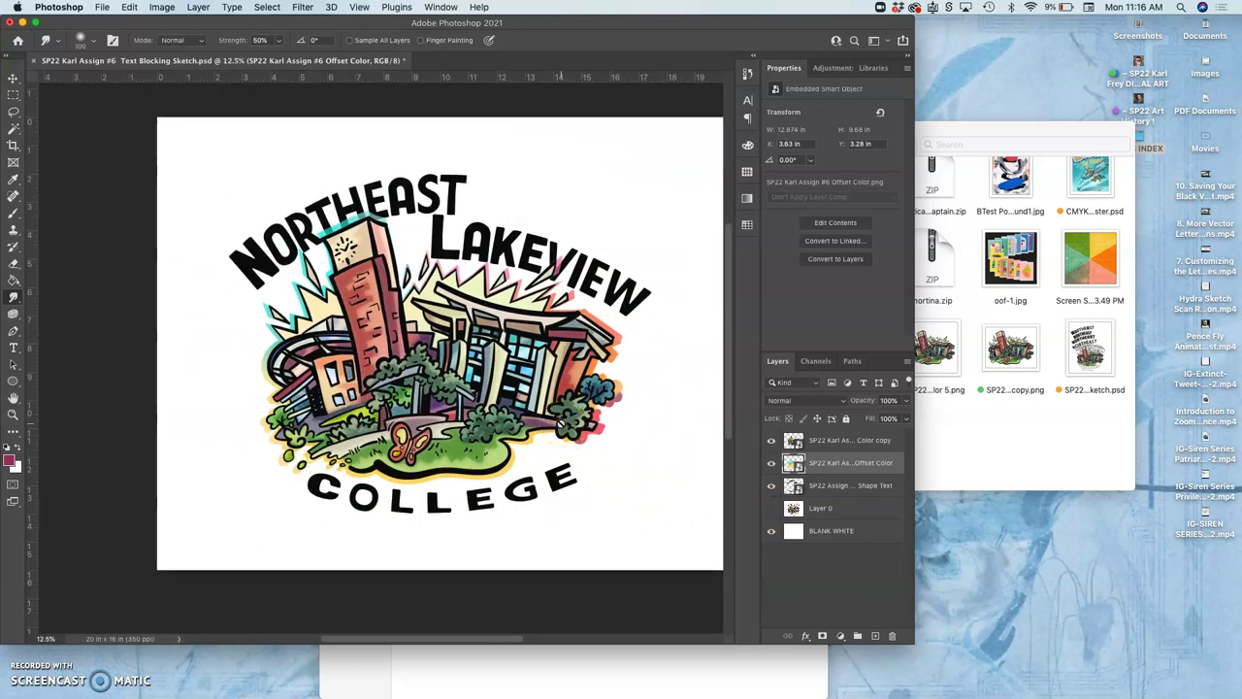
Move the Offset Color layer below the Black Shape Text layer, directly above Layer 0.
{"action": "key", "text": "super+bracketleft"}
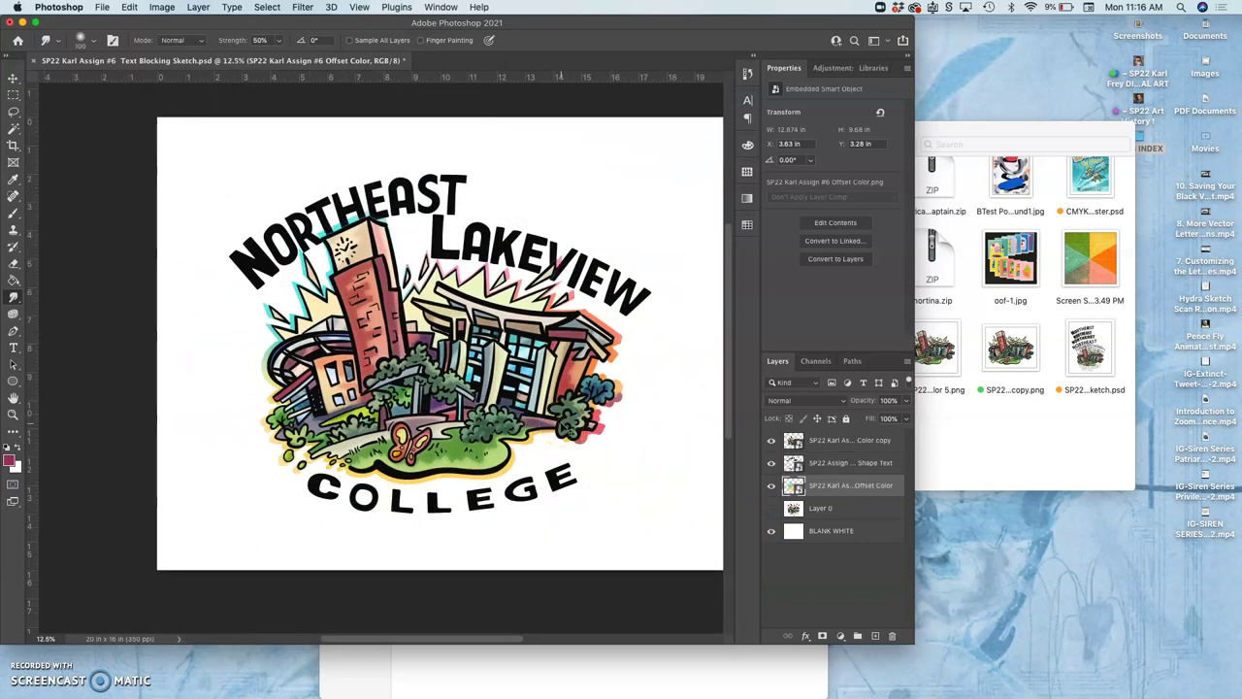
{"action": "key", "text": "super+bracketright"}
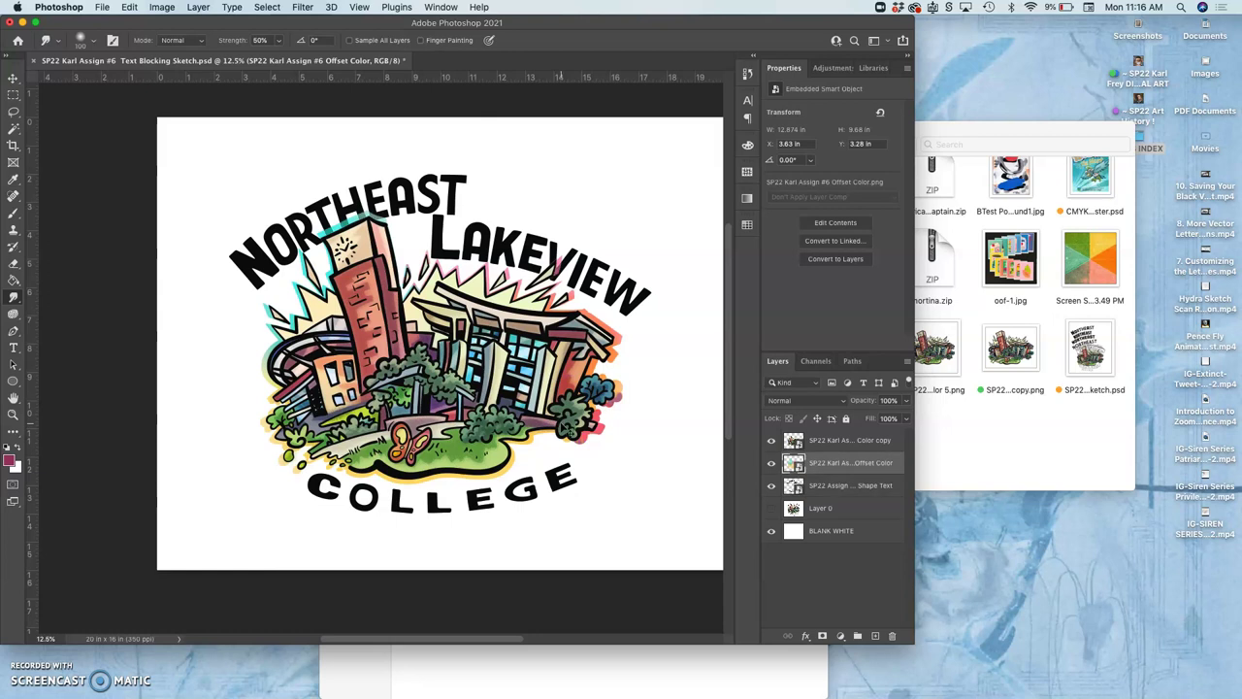
{"action": "key", "text": "super+bracketleft"}
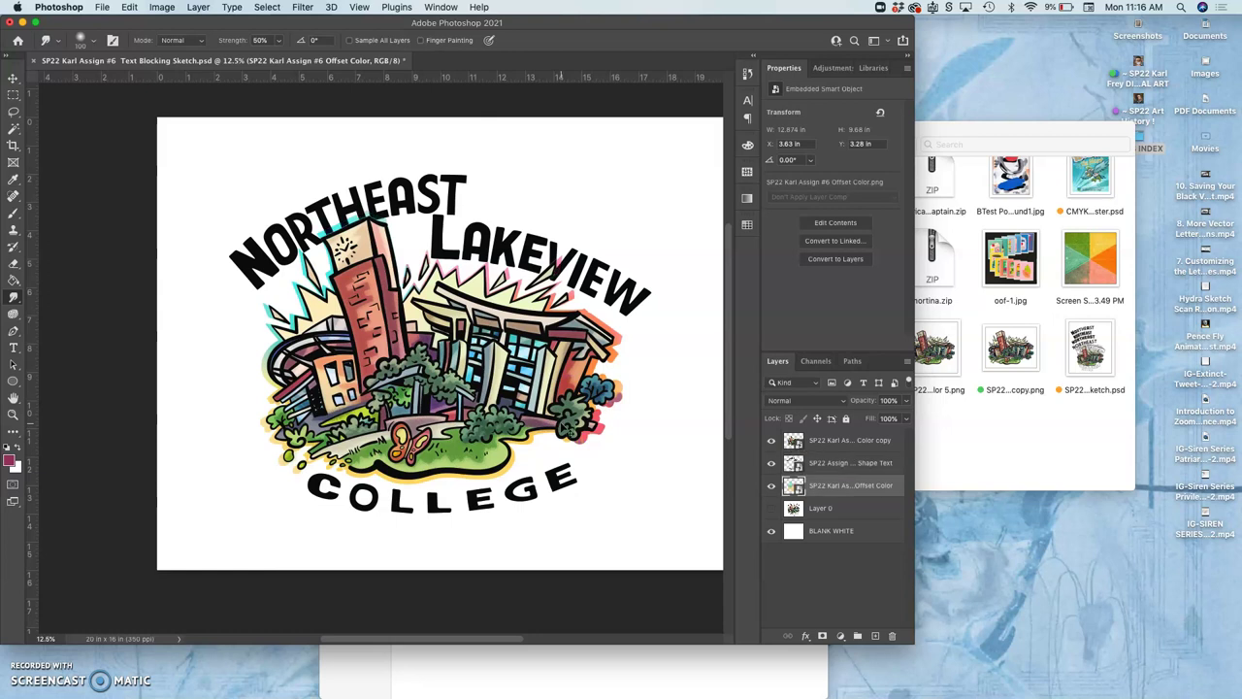
{"action": "key", "text": "super+bracketright"}
{"action": "key", "text": "super+bracketleft"}
Place the Spot Illustration Line Art EPS from the Assignment #6 folder above the Spot Illustration Color copy layer.
{"action": "left_click", "coordinate": [820, 444]}
{"action": "left_click", "coordinate": [987, 436]}
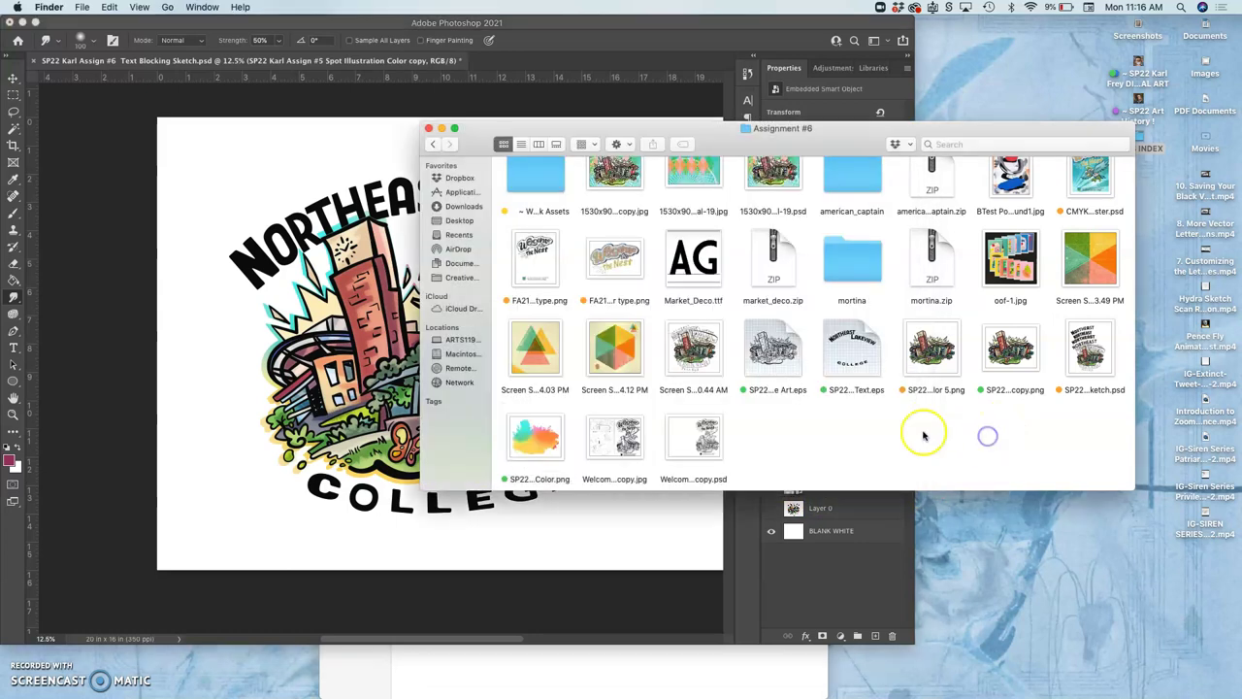
{"action": "left_click_drag", "start_coordinate": [774, 350], "coordinate": [385, 387]}
Scale the line art to 108.99% with its center at Y 2845.02 px to match the colored illustration, and commit the placement.
{"action": "left_click_drag", "start_coordinate": [598, 465], "coordinate": [599, 465]}
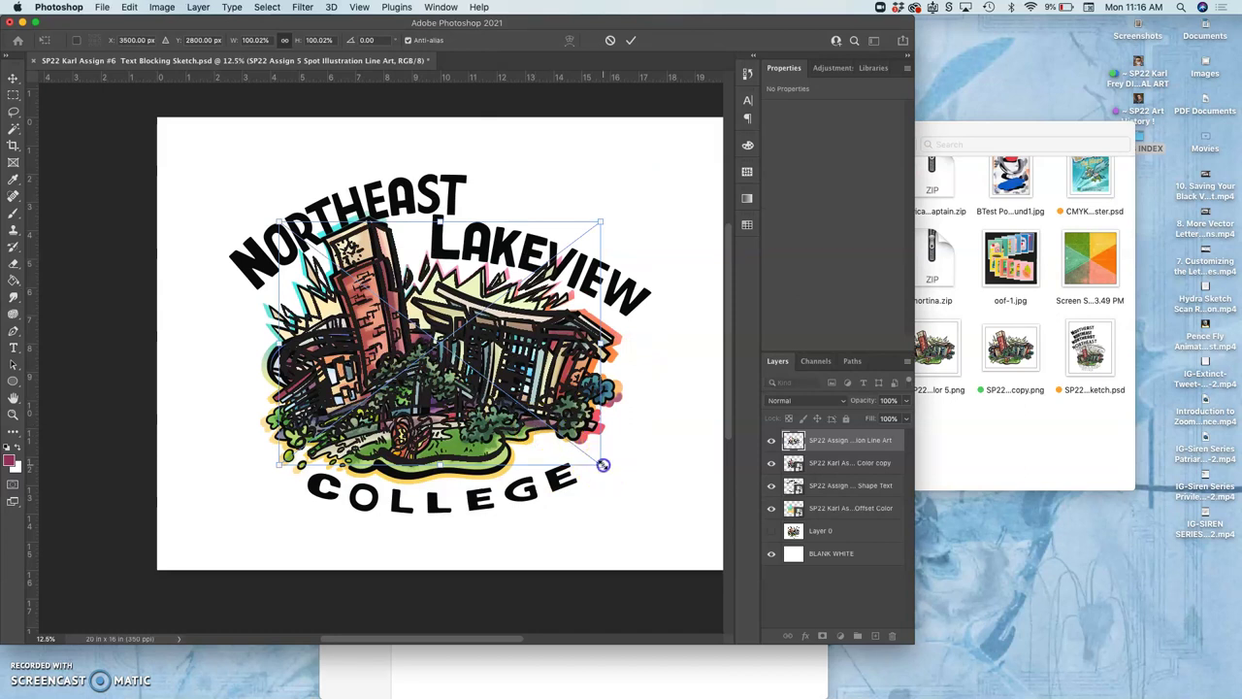
{"action": "left_click_drag", "start_coordinate": [603, 465], "coordinate": [476, 412]}
{"action": "scroll", "coordinate": [476, 413], "scroll_direction": "up", "scroll_amount": 5}
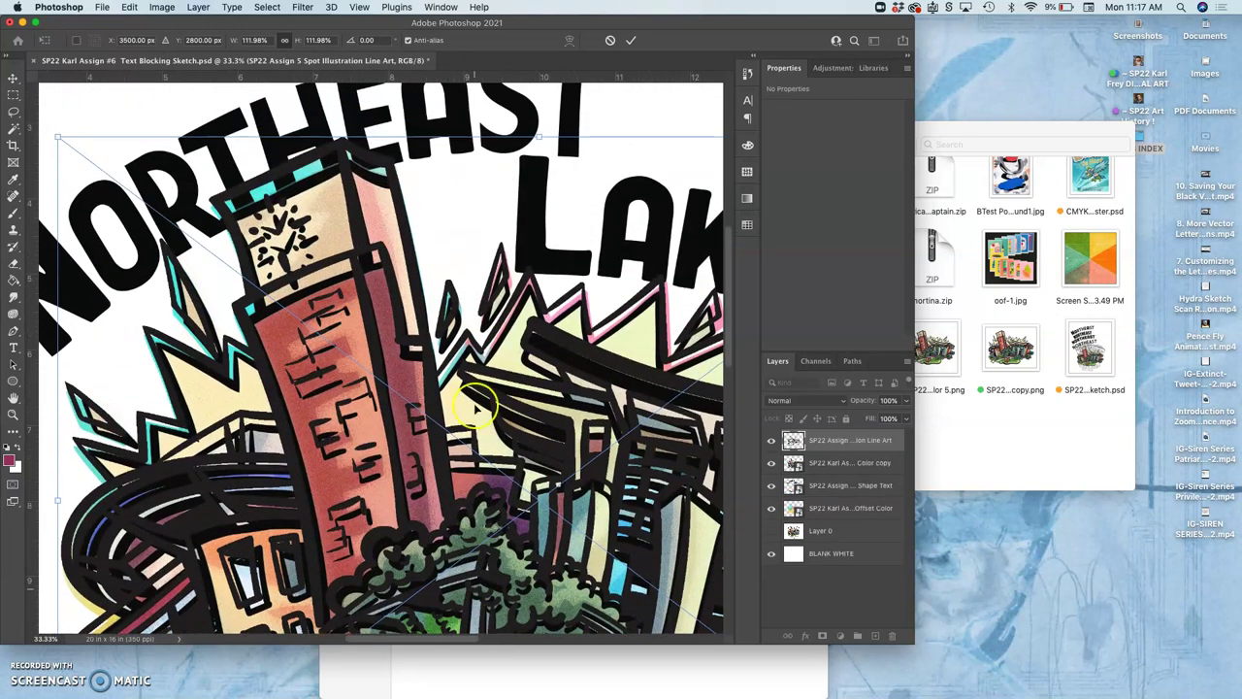
{"action": "left_click_drag", "start_coordinate": [542, 134], "coordinate": [540, 158]}
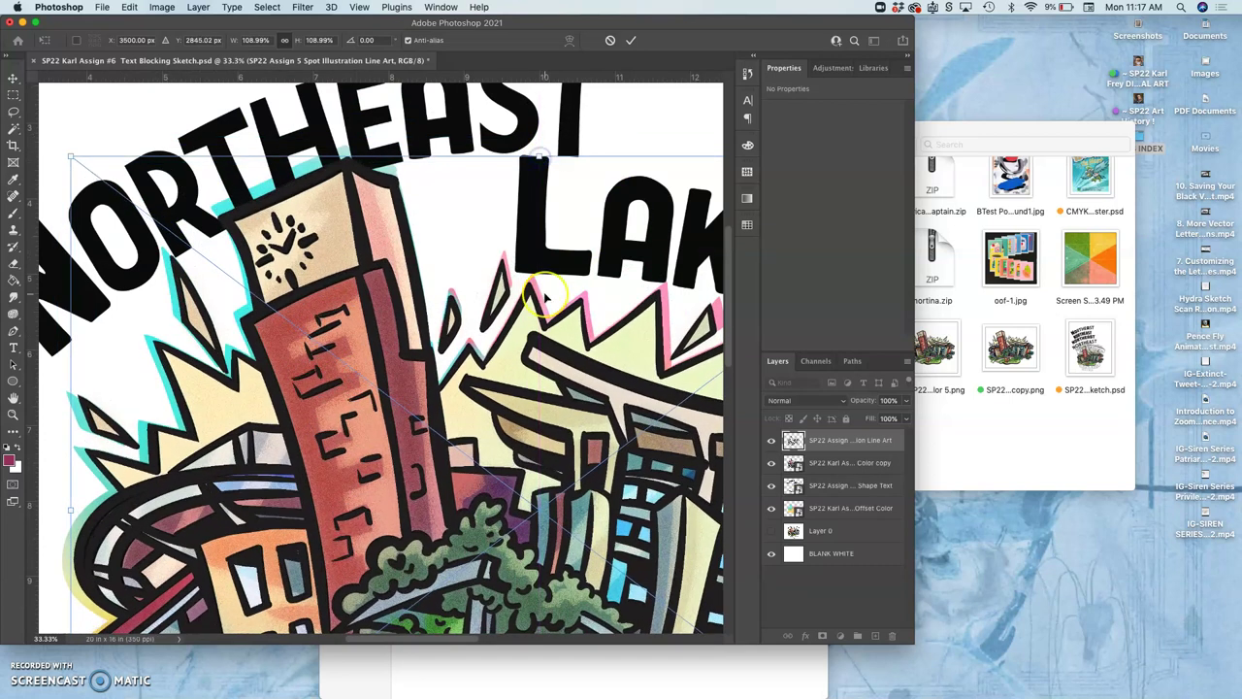
{"action": "scroll", "coordinate": [544, 291], "scroll_direction": "down", "scroll_amount": 15}
{"action": "scroll", "coordinate": [545, 298], "scroll_direction": "right", "scroll_amount": 6}
{"action": "scroll", "coordinate": [546, 298], "scroll_direction": "up", "scroll_amount": 3}
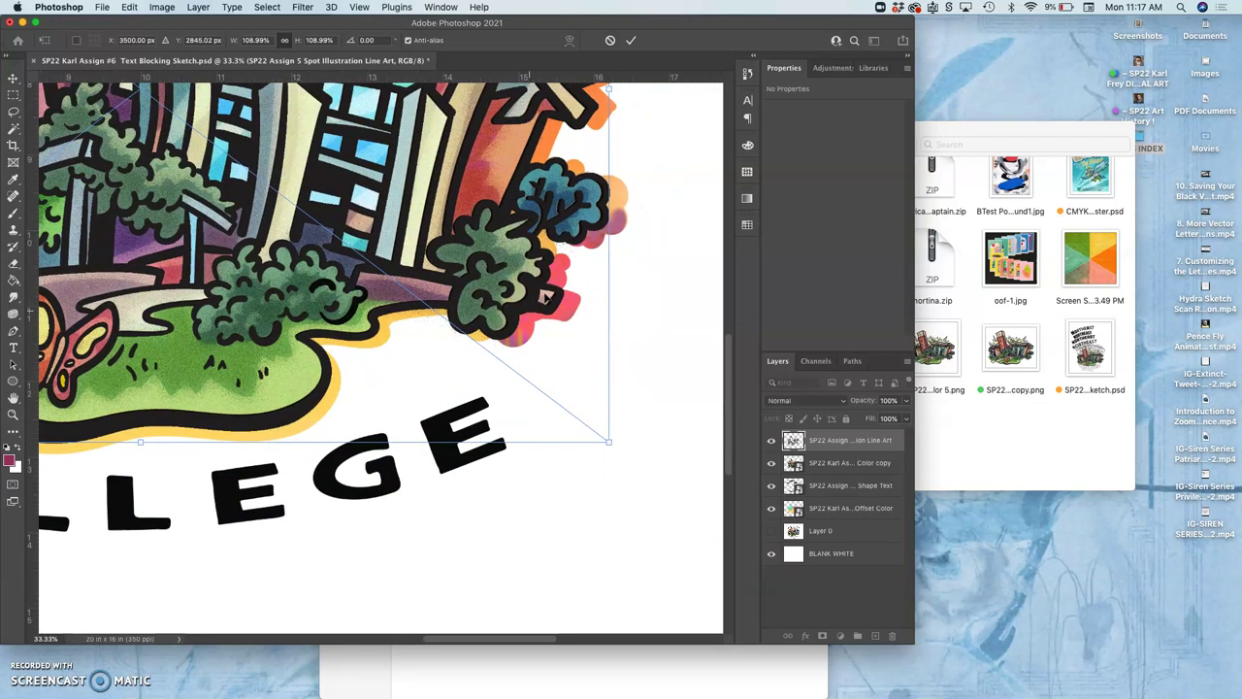
{"action": "key", "text": "Return"}
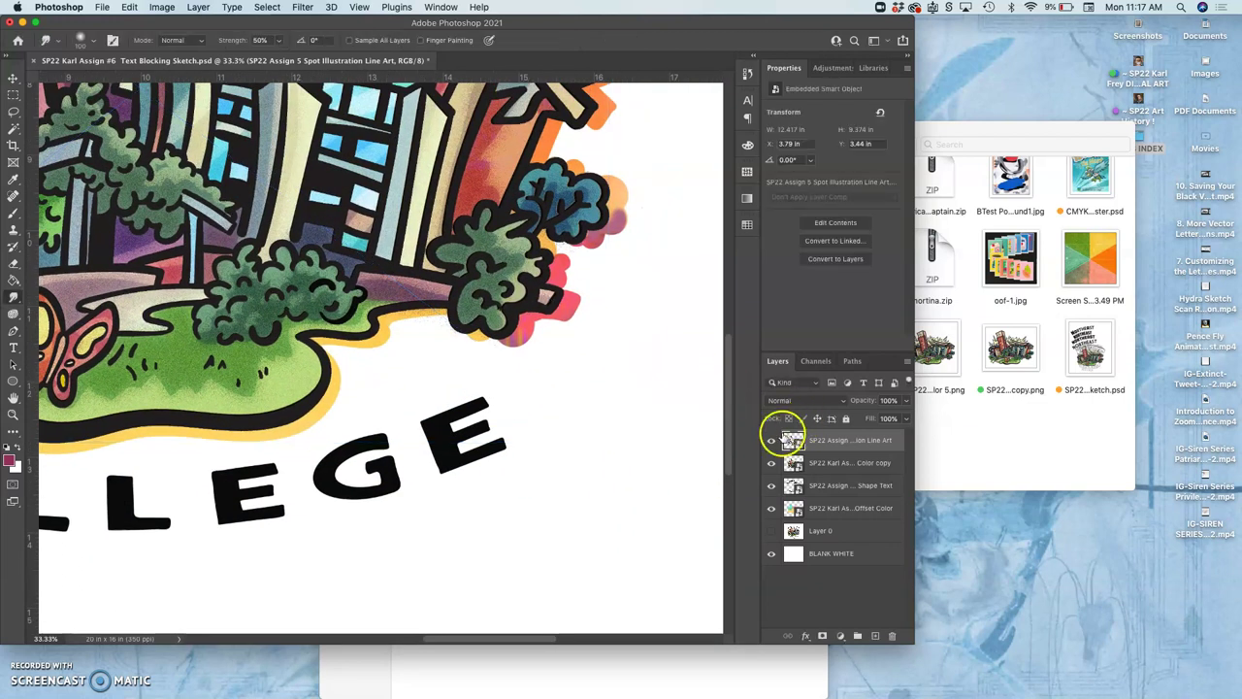
Add a Color Overlay effect at 100% opacity to the Spot Illustration Line Art layer.
{"action": "key", "text": "super+minus"}
{"action": "key", "text": "super+minus"}
{"action": "key", "text": "super+minus"}
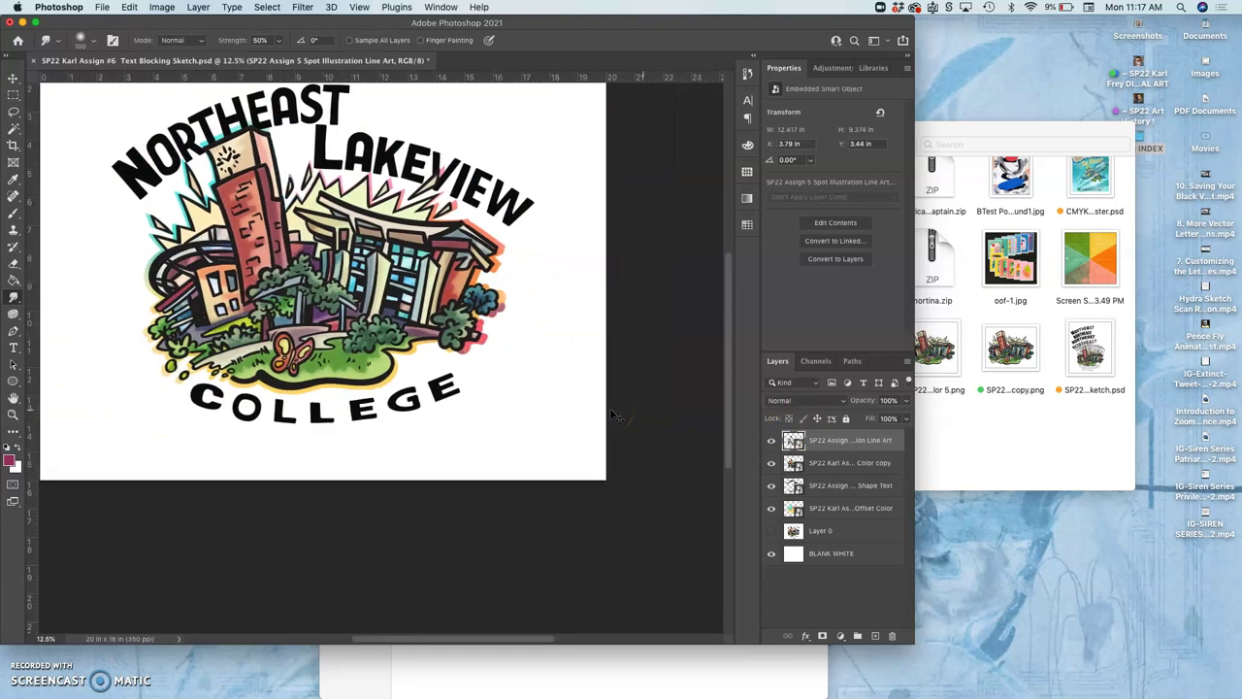
{"action": "double_click", "coordinate": [835, 442]}
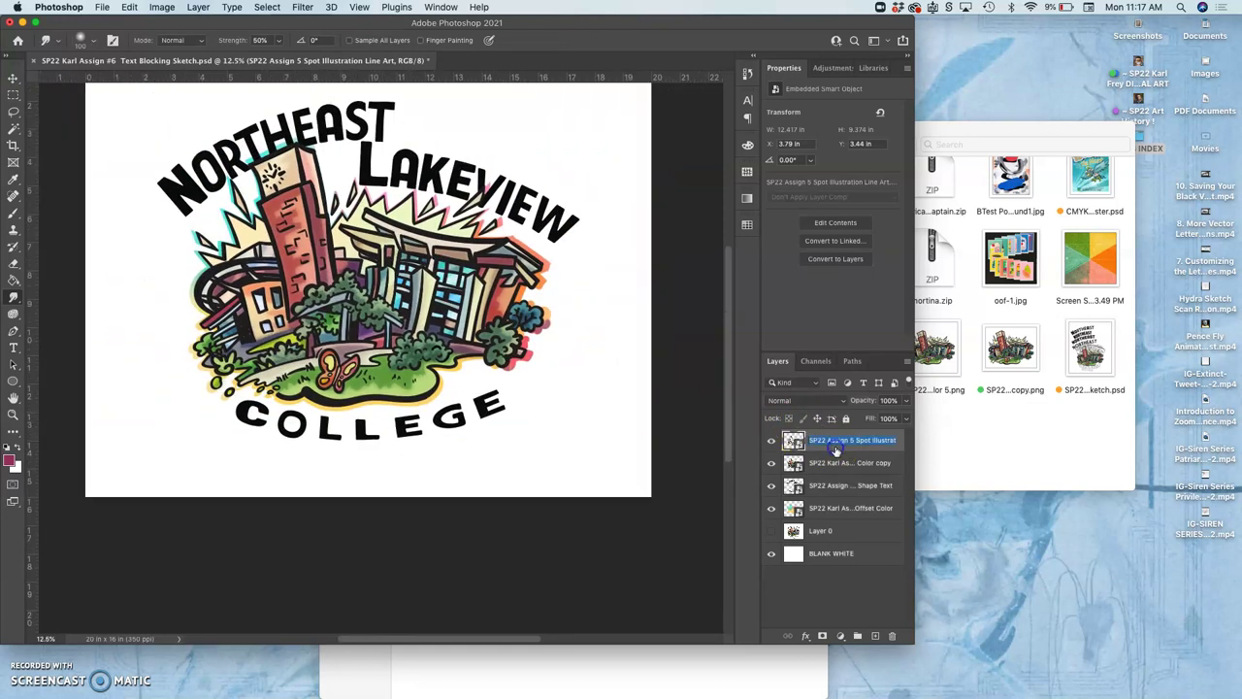
{"action": "double_click", "coordinate": [840, 449]}
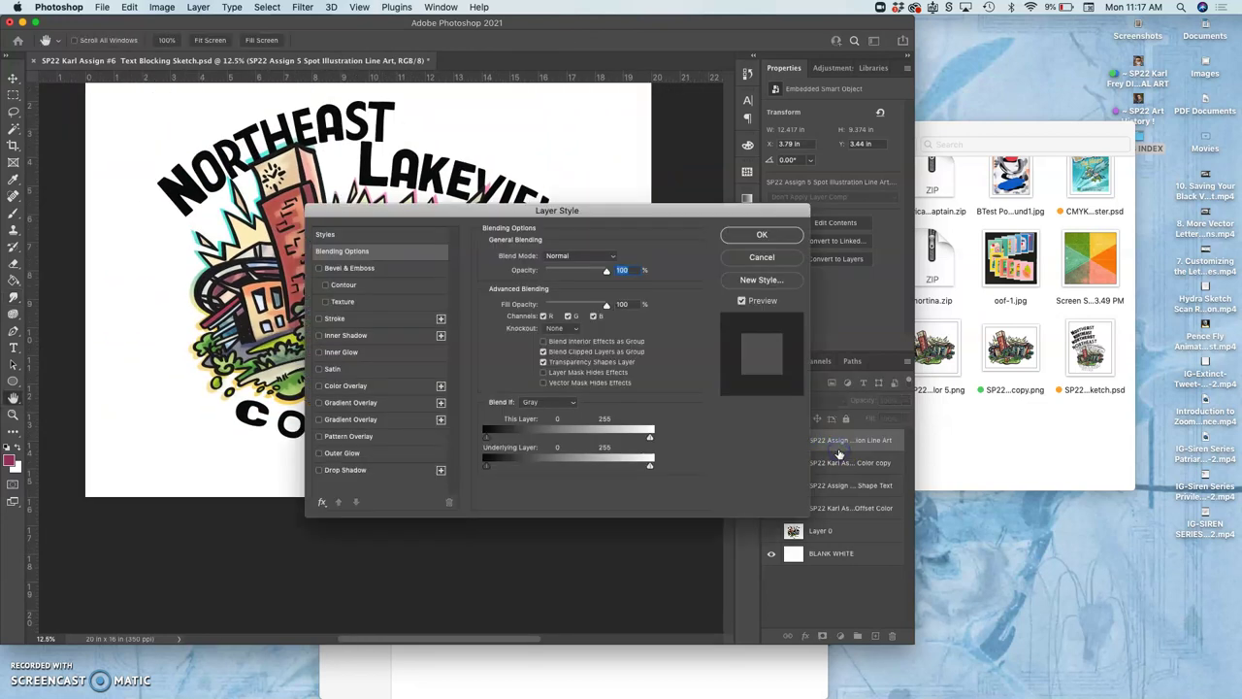
{"action": "left_click", "coordinate": [320, 387]}
{"action": "left_click", "coordinate": [353, 387]}
{"action": "left_click_drag", "start_coordinate": [529, 281], "coordinate": [601, 277]}
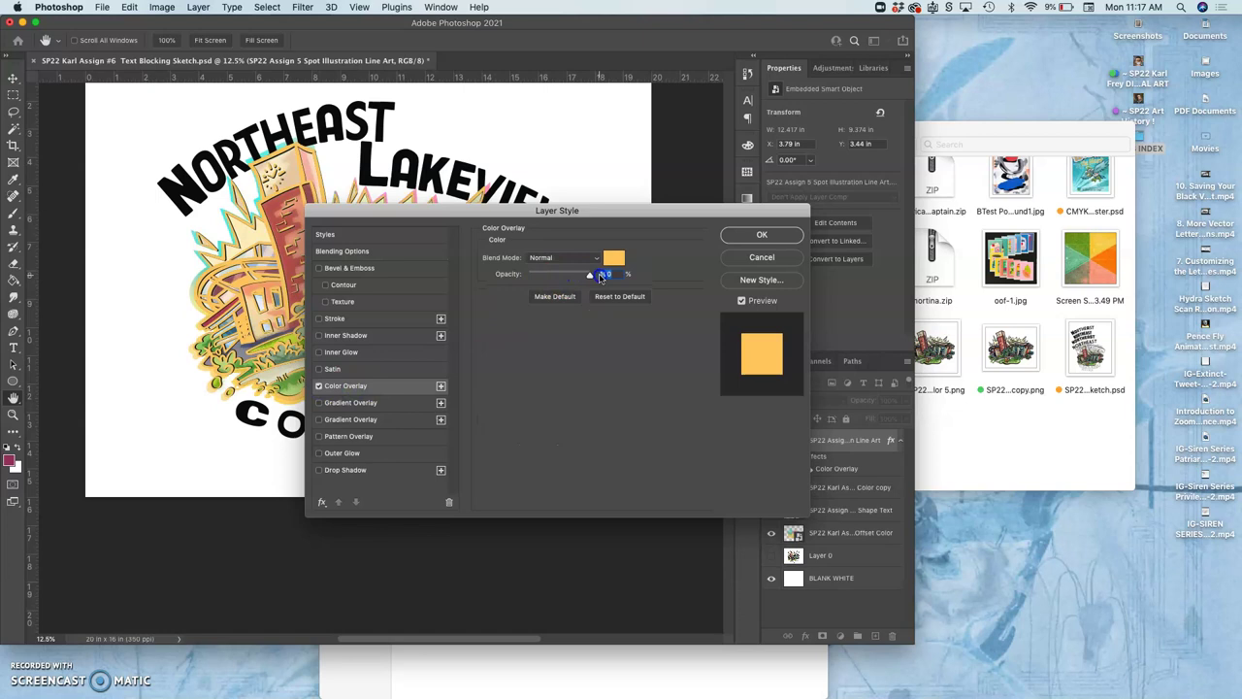
Try white (ffffff) as the overlay color on the line art.
{"action": "left_click_drag", "start_coordinate": [573, 215], "coordinate": [734, 267]}
{"action": "left_click", "coordinate": [775, 309]}
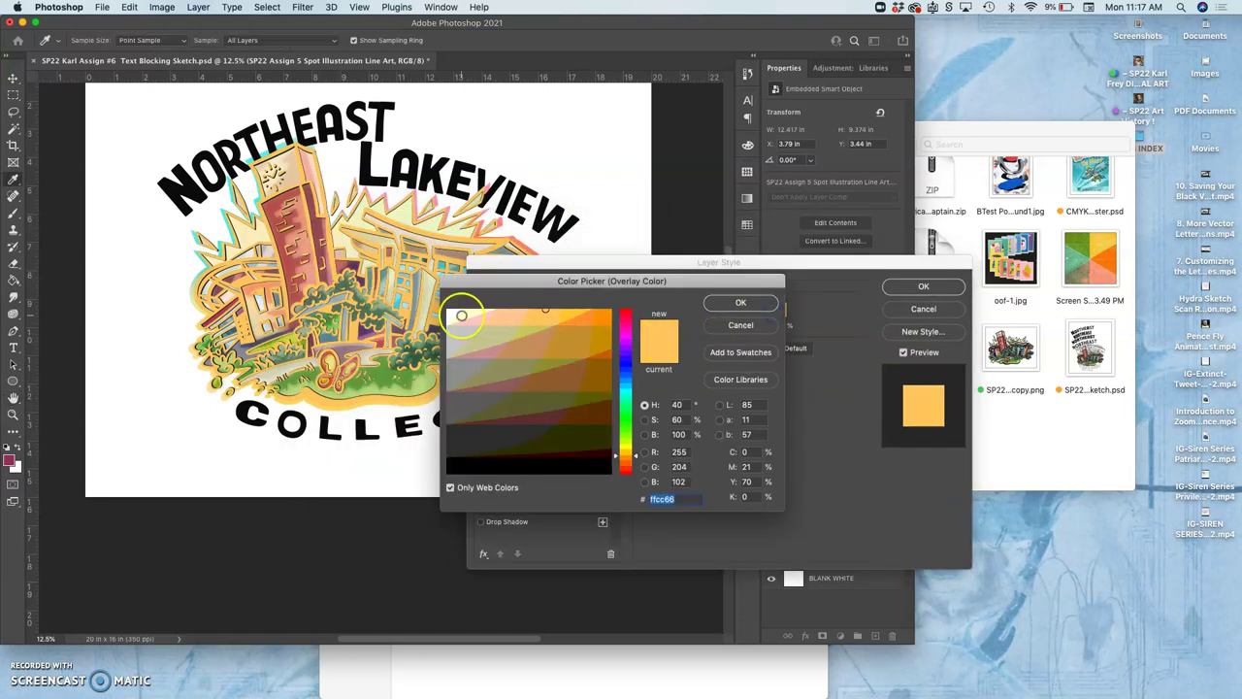
{"action": "left_click", "coordinate": [458, 315]}
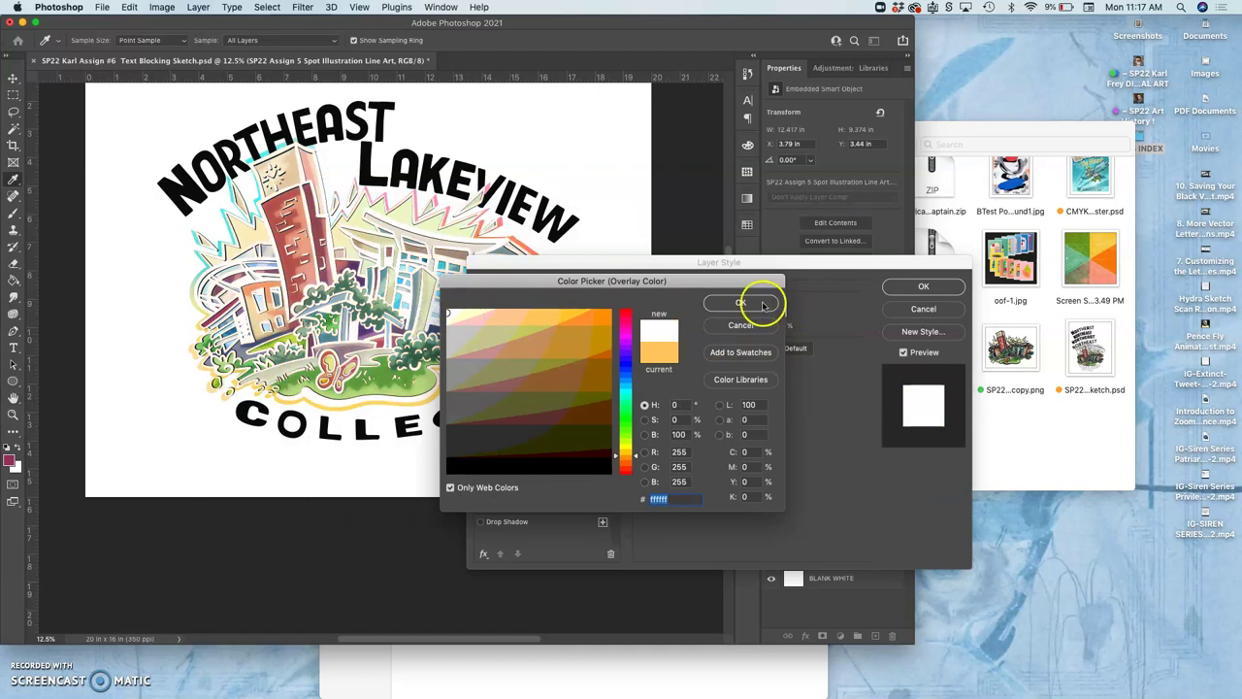
{"action": "left_click", "coordinate": [762, 303]}
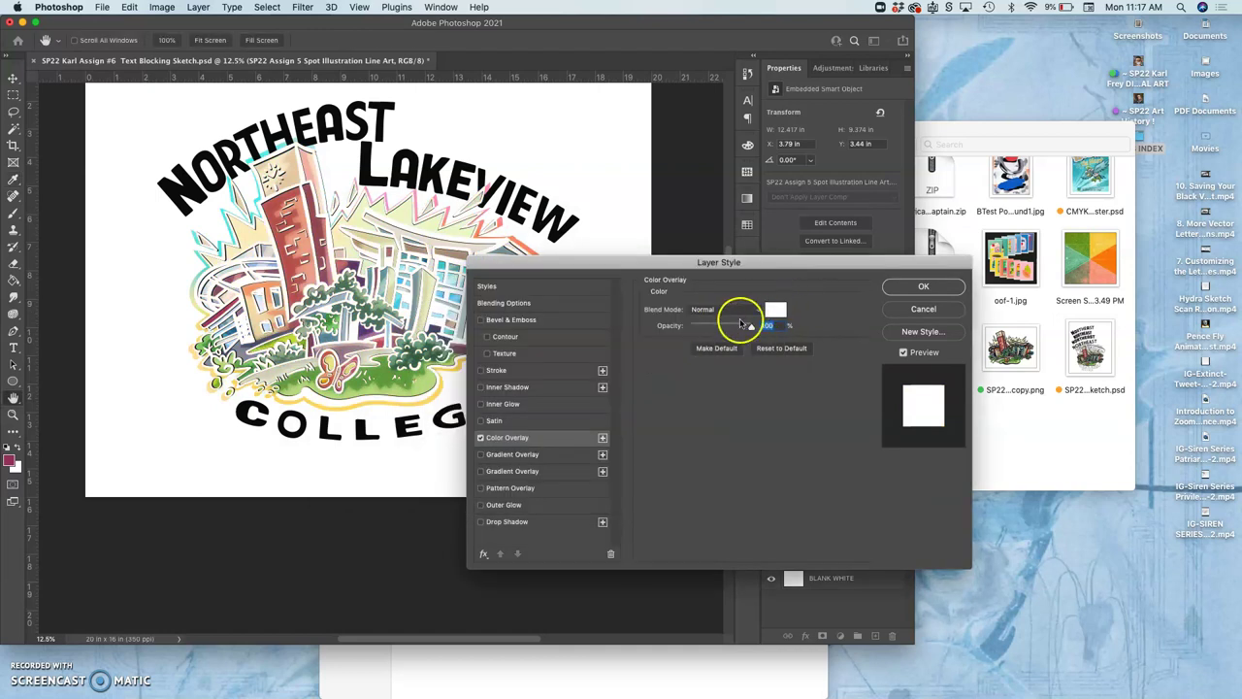
Set the line art's overlay color to black (000000), apply the style, and compare the artwork with the line art hidden and shown.
{"action": "left_click", "coordinate": [774, 313]}
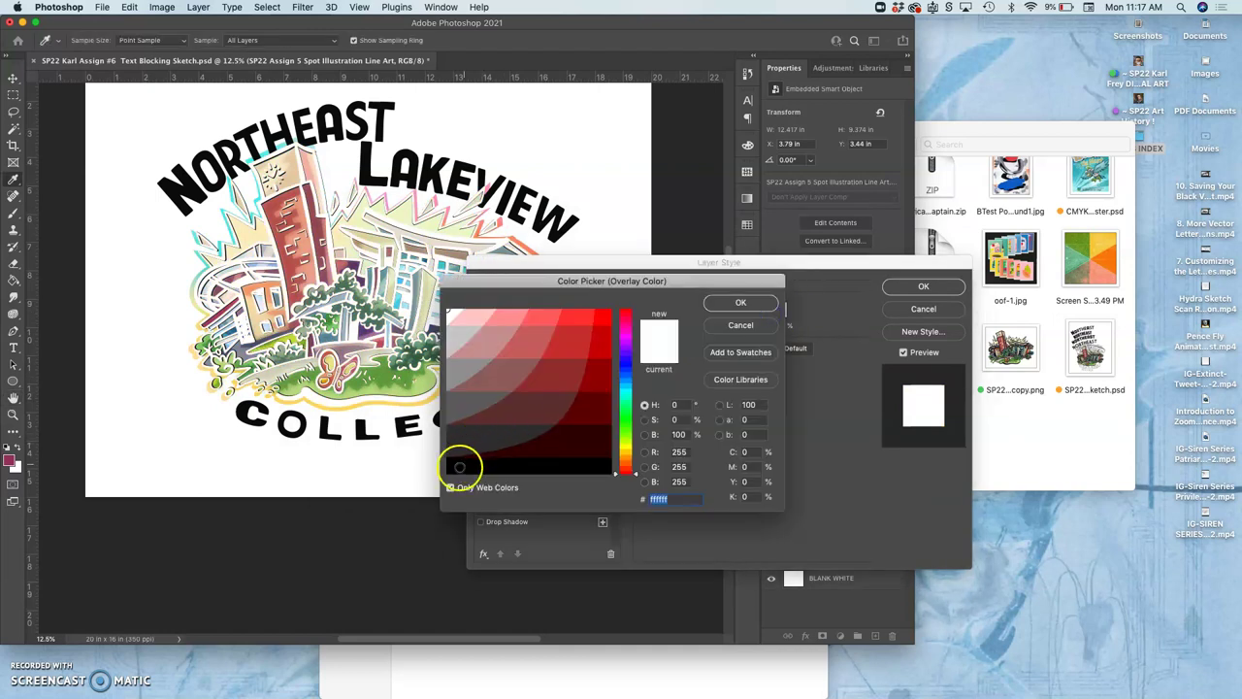
{"action": "left_click", "coordinate": [448, 473]}
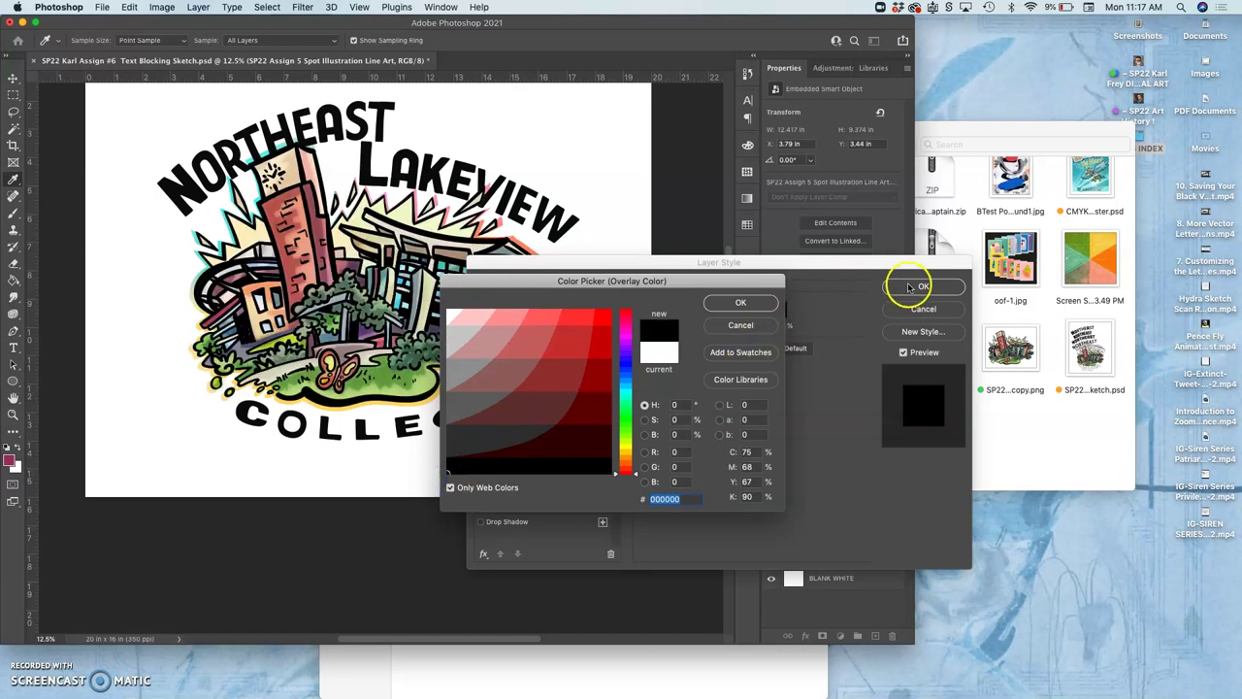
{"action": "left_click", "coordinate": [755, 306]}
{"action": "left_click", "coordinate": [920, 286]}
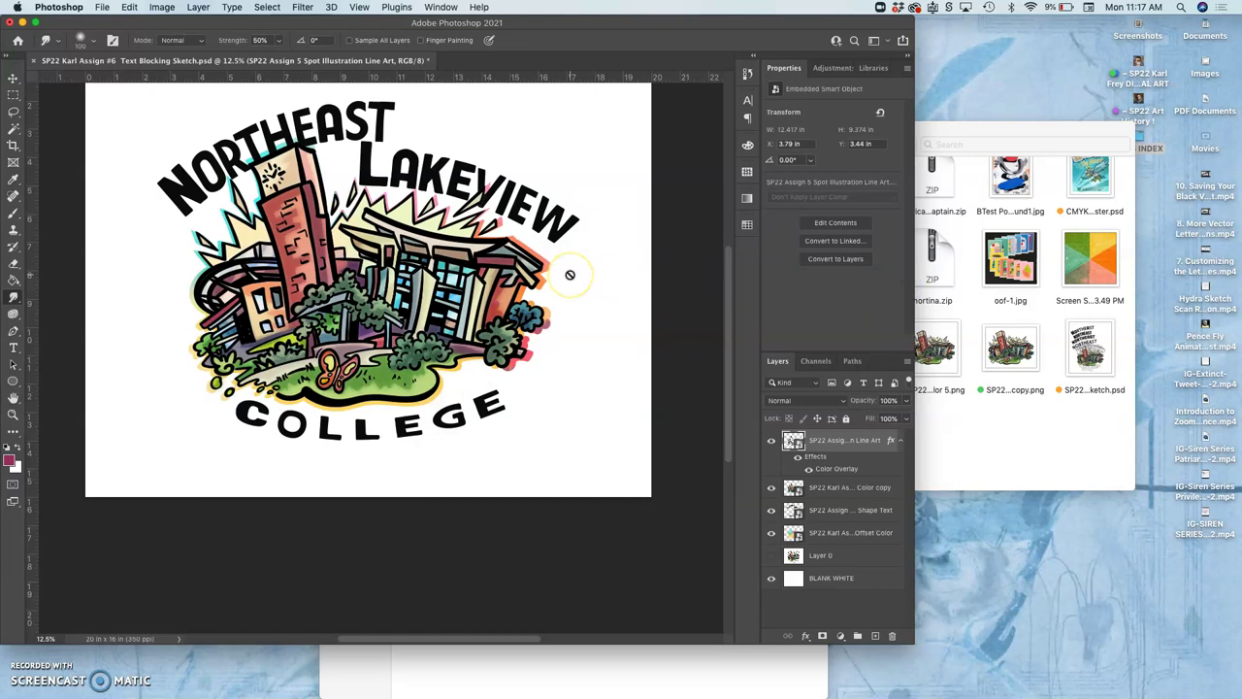
{"action": "scroll", "coordinate": [570, 274], "scroll_direction": "up", "scroll_amount": 3}
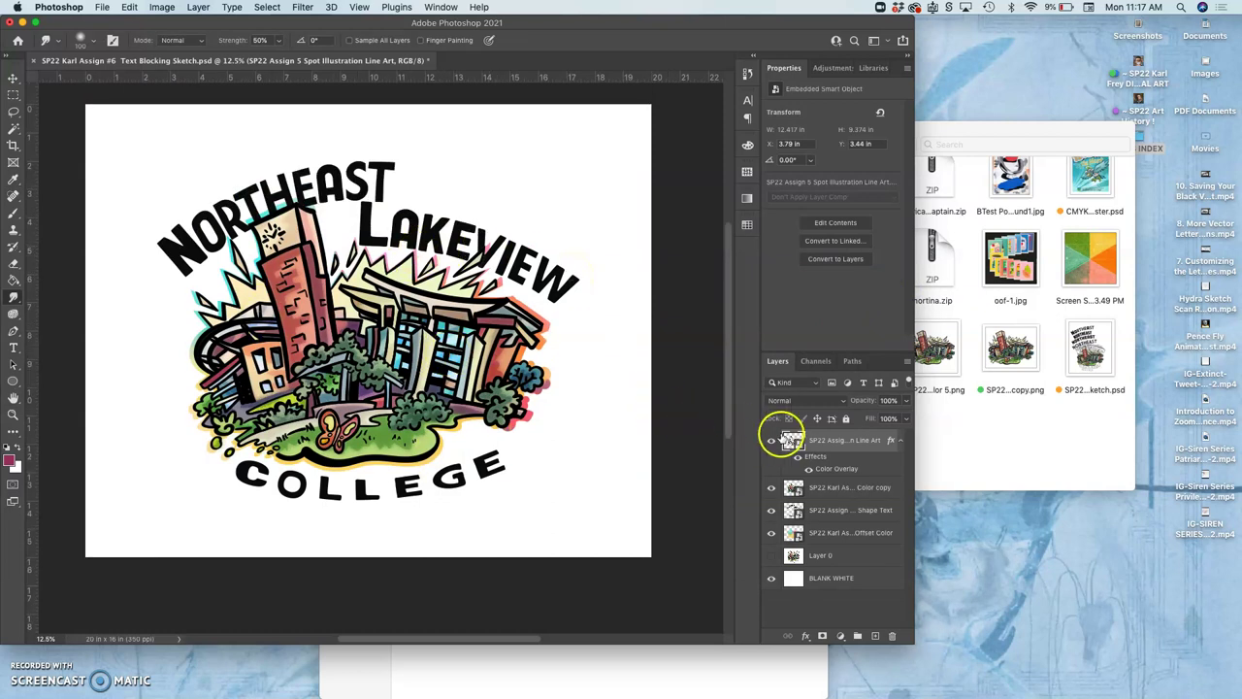
{"action": "left_click", "coordinate": [774, 441]}
{"action": "left_click", "coordinate": [774, 441]}
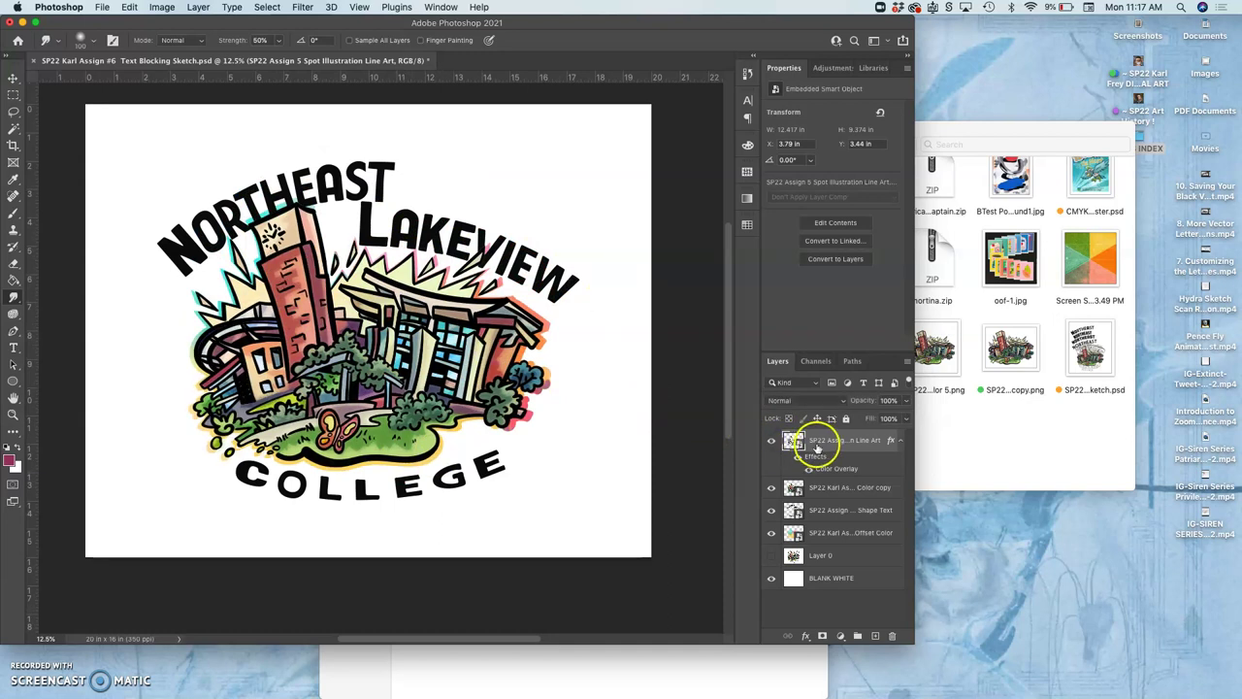
Scale the line art layer to 108.44% around its center and commit the transform.
{"action": "key", "text": "super+equal"}
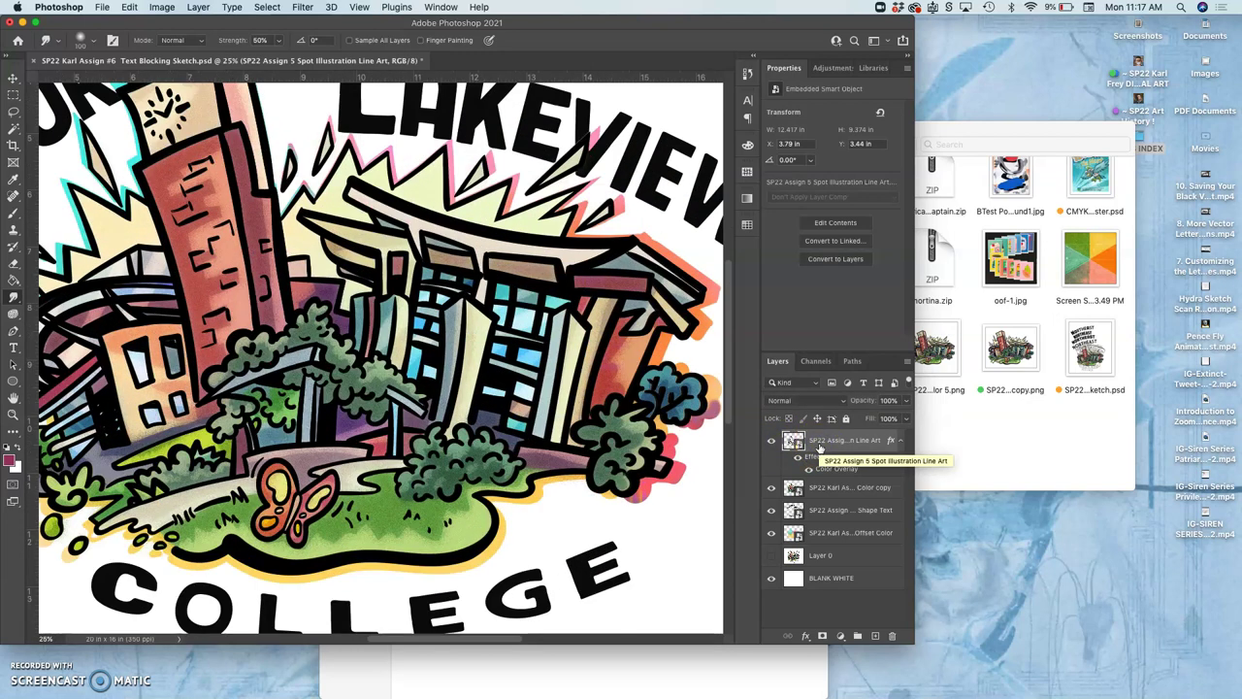
{"action": "key", "text": "super+t"}
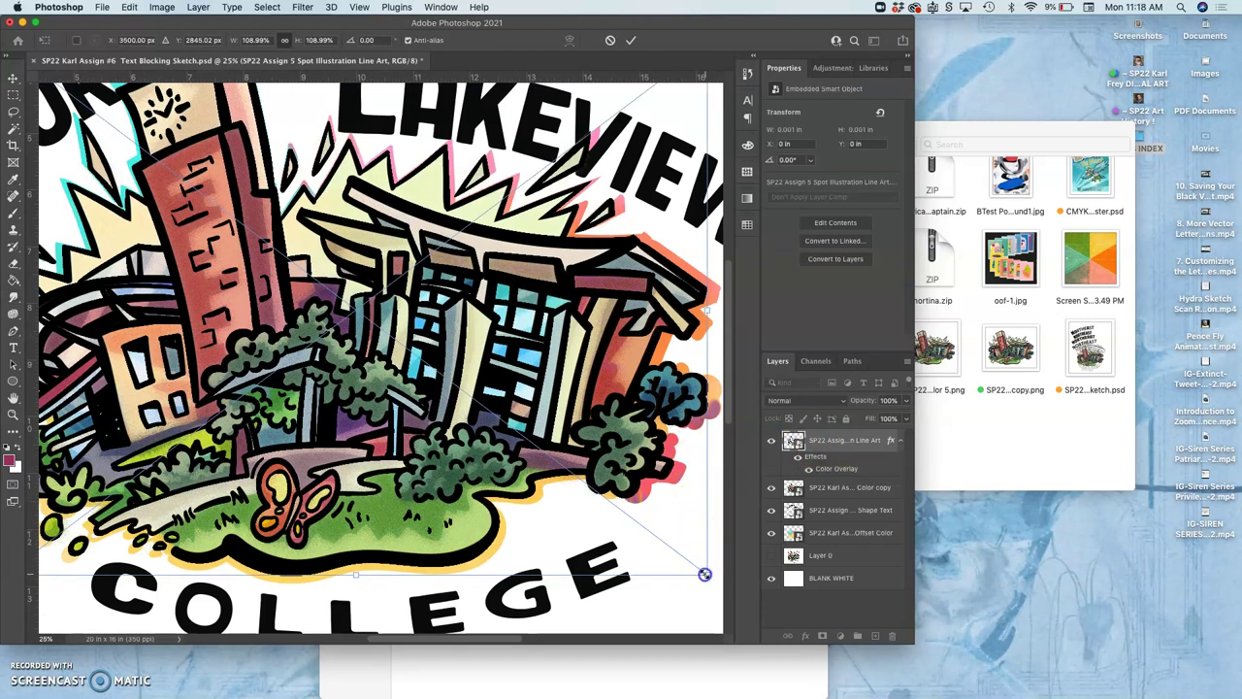
{"action": "left_click_drag", "start_coordinate": [704, 573], "coordinate": [701, 570]}
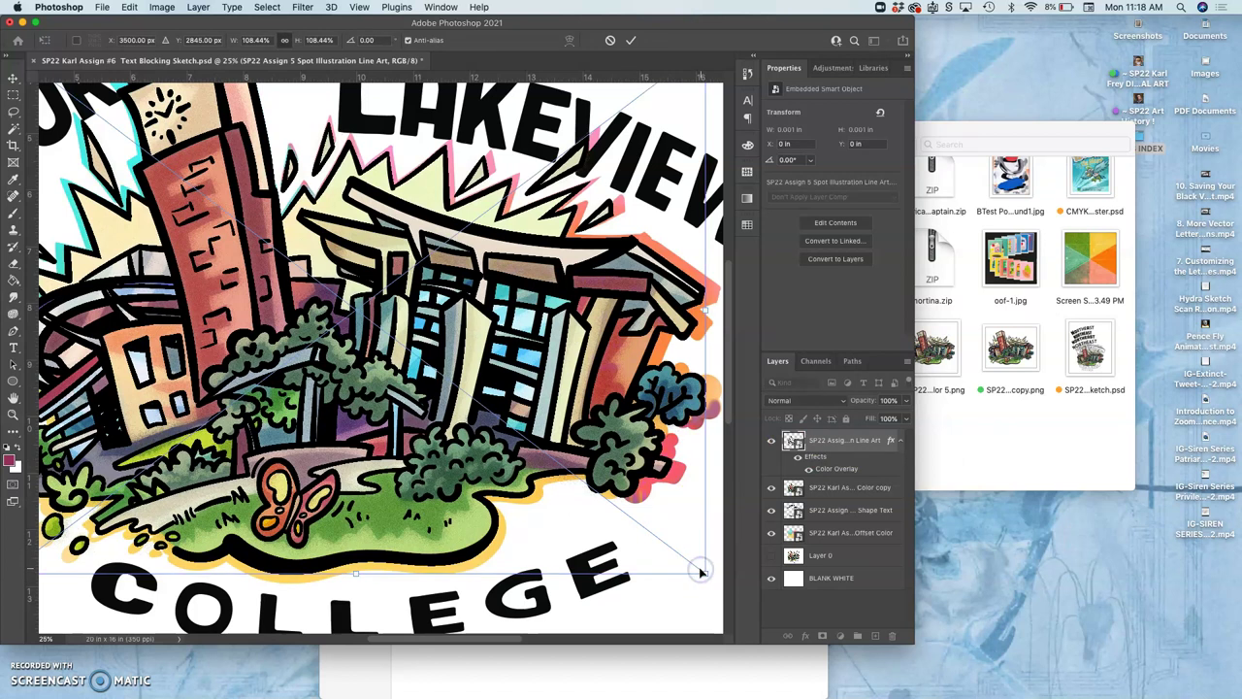
{"action": "key", "text": "Return"}
{"action": "key", "text": "super+minus"}
{"action": "key", "text": "super+minus"}
{"action": "left_click_drag", "start_coordinate": [803, 530], "coordinate": [787, 446]}
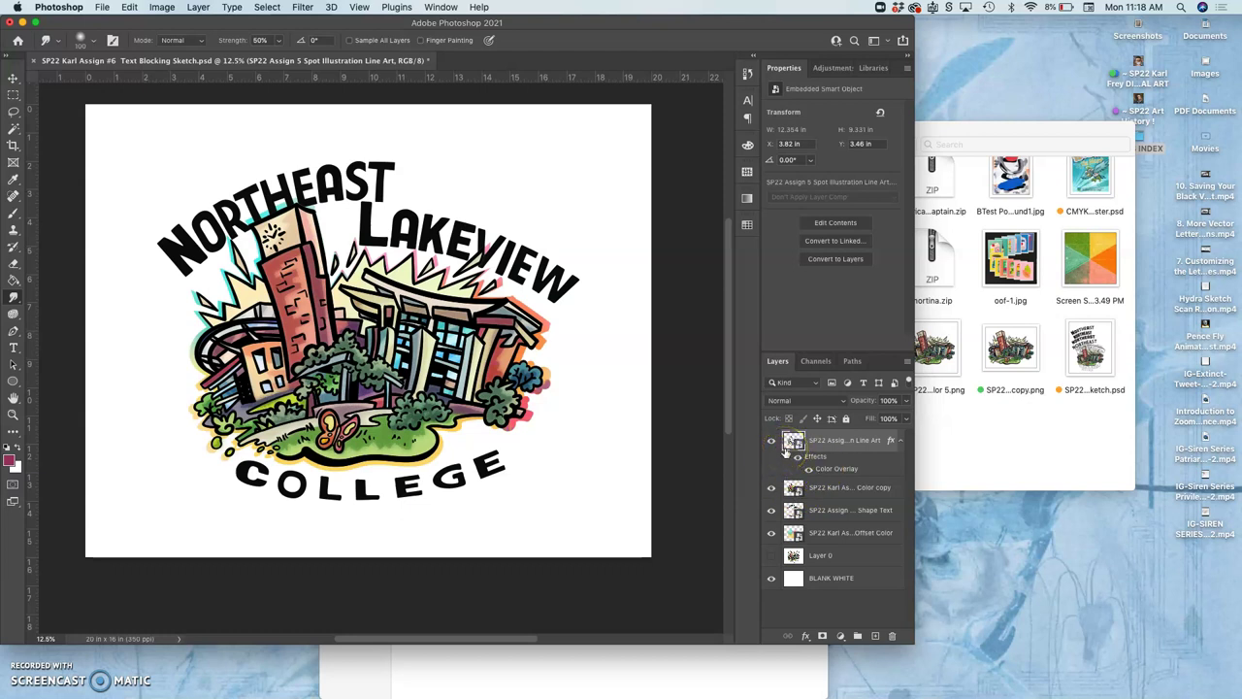
Duplicate the BLANK WHITE layer and fill the copy with 50% Gray at 100% opacity.
{"action": "left_click", "coordinate": [832, 556]}
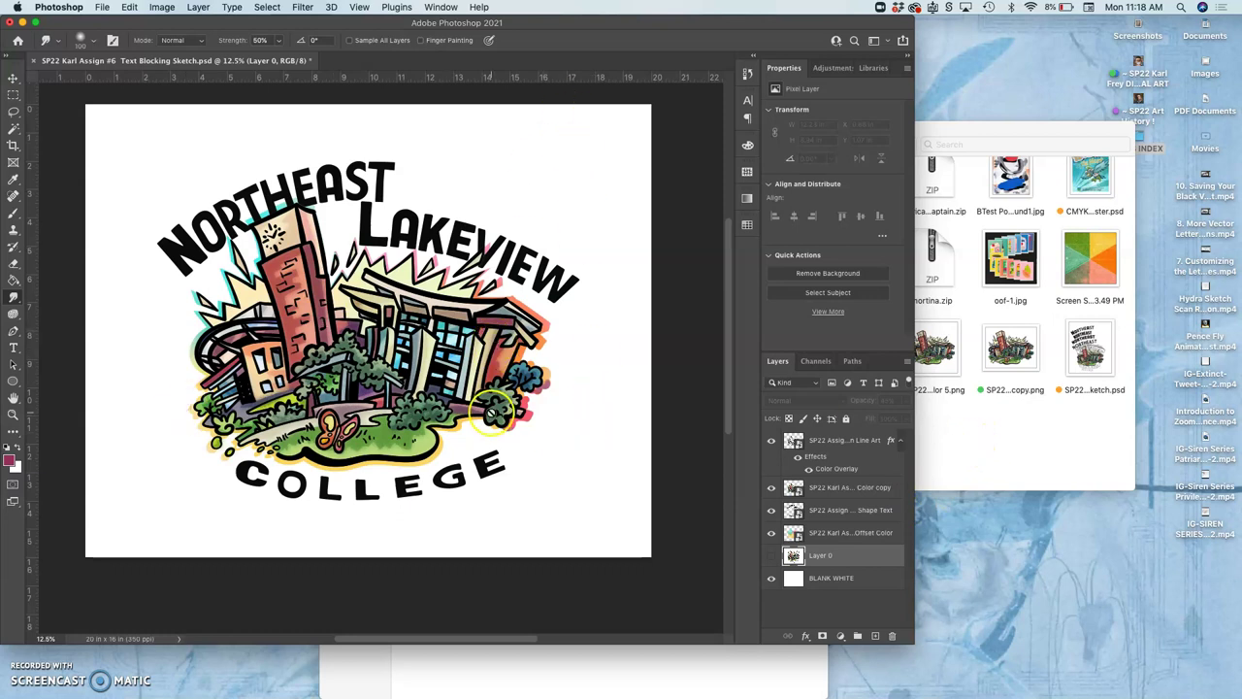
{"action": "left_click", "coordinate": [816, 578]}
{"action": "key", "text": "super+j"}
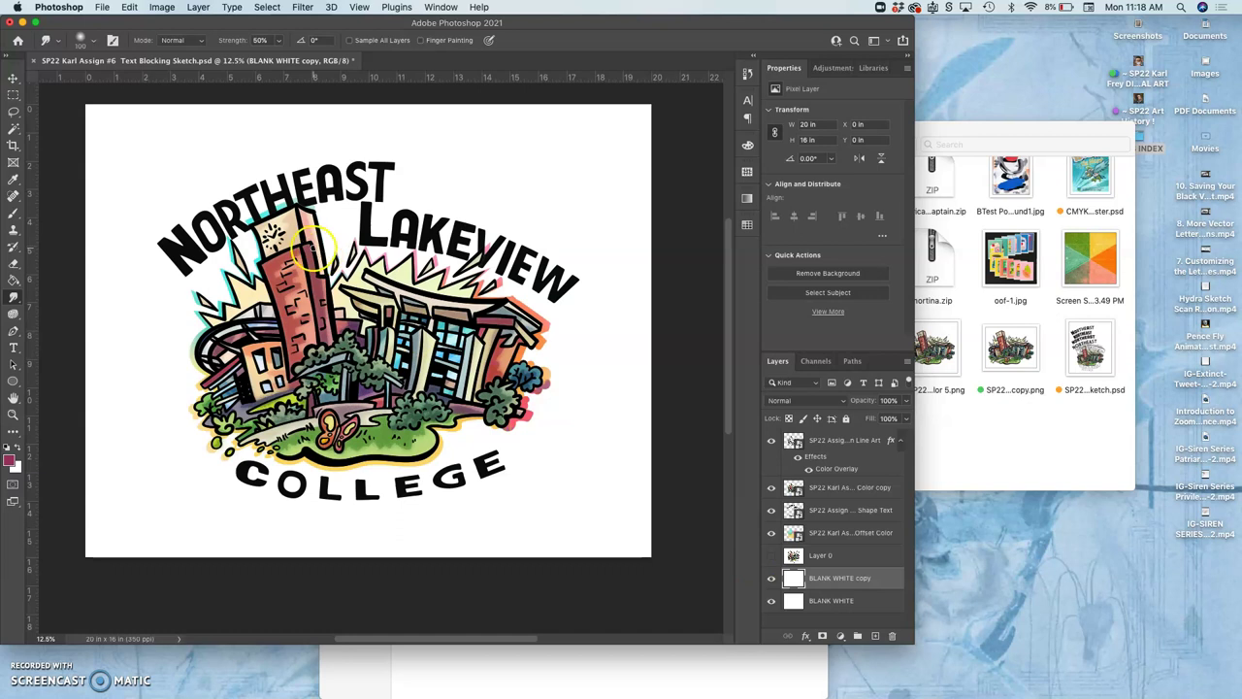
{"action": "left_click", "coordinate": [129, 7]}
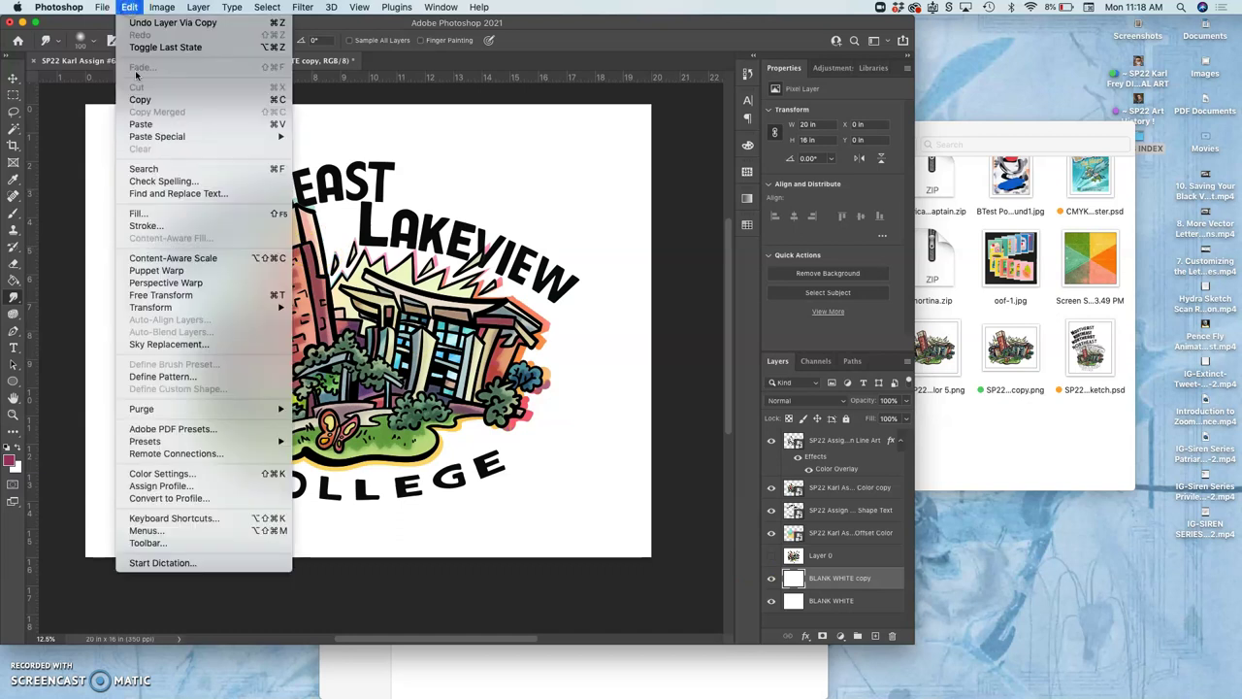
{"action": "left_click", "coordinate": [150, 213]}
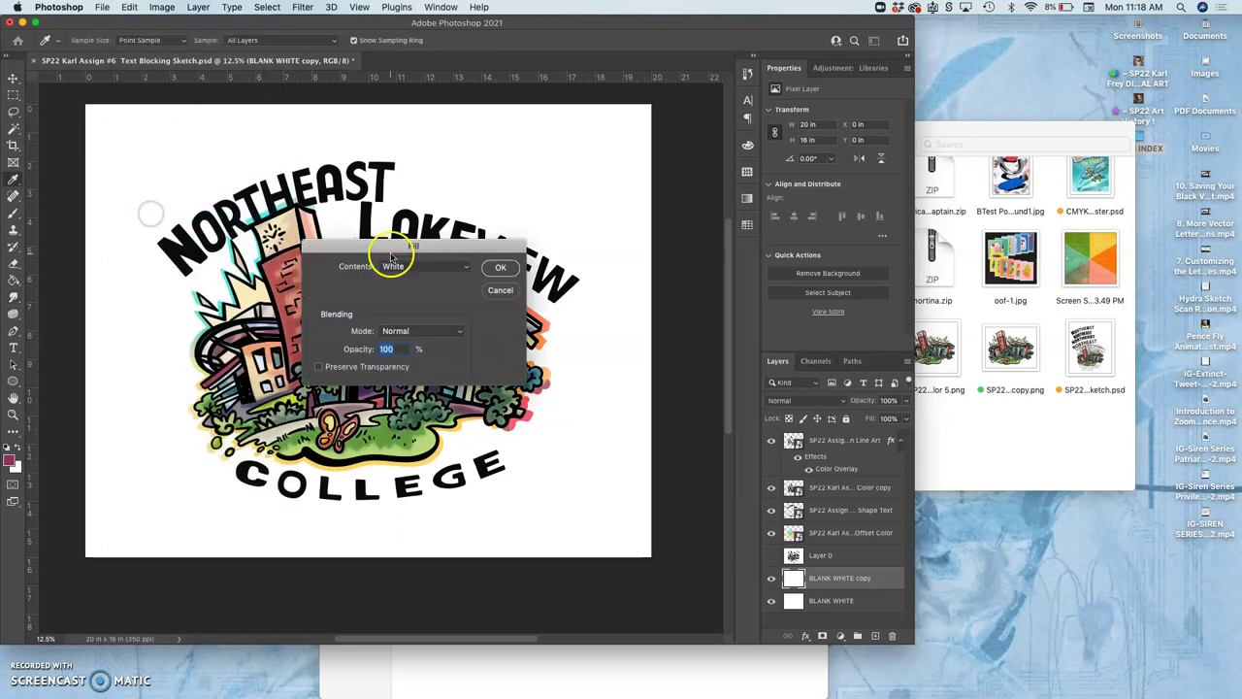
{"action": "left_click", "coordinate": [449, 265]}
{"action": "left_click", "coordinate": [442, 253]}
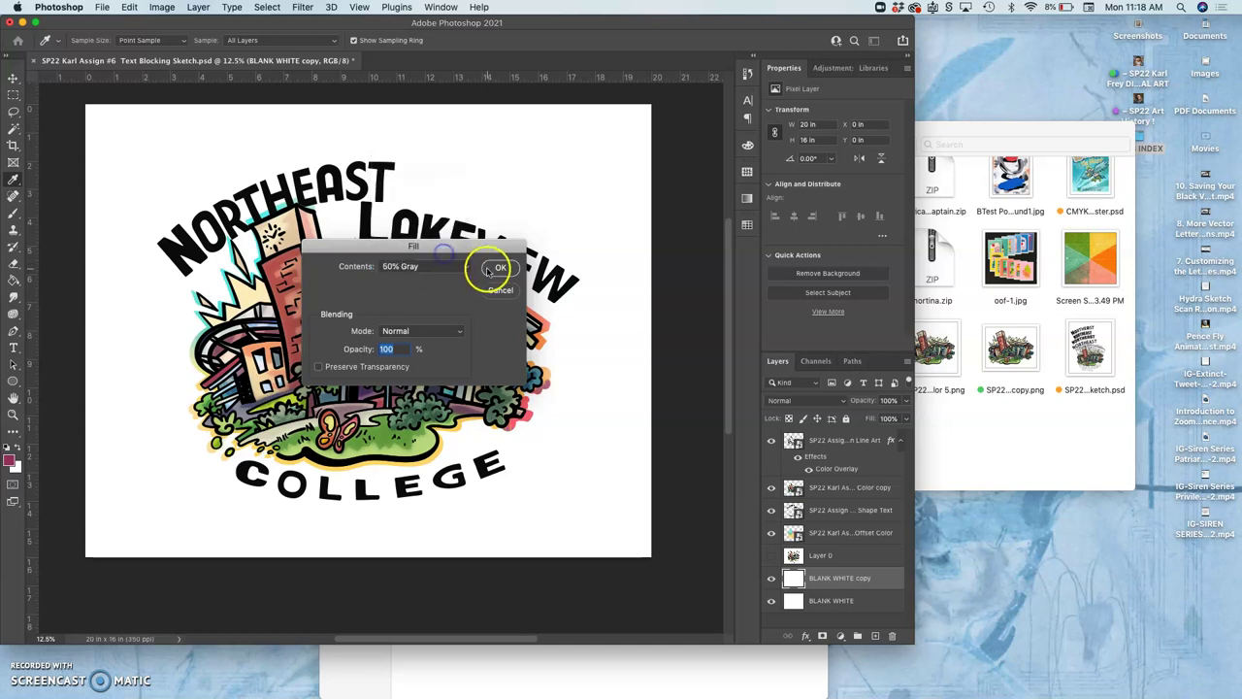
{"action": "left_click", "coordinate": [495, 268]}
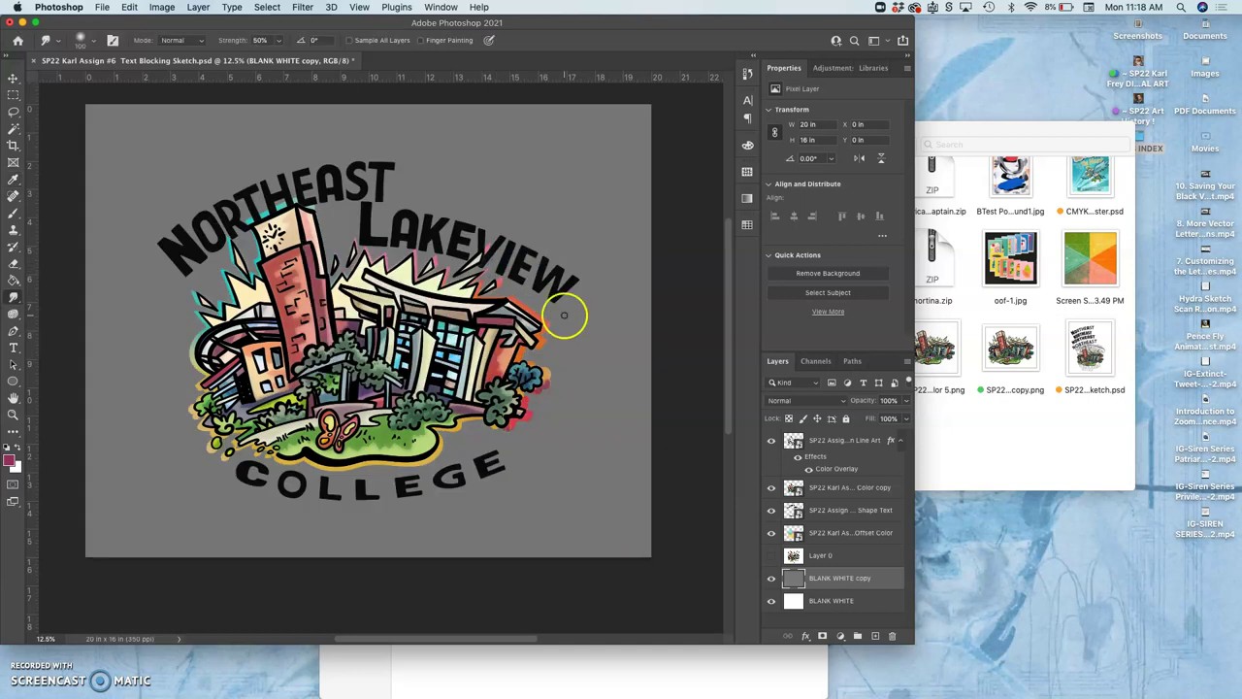
Scale the gray layer around its center to 92.17% width and 88.95% height, leaving a white border around the poster.
{"action": "key", "text": "super+t"}
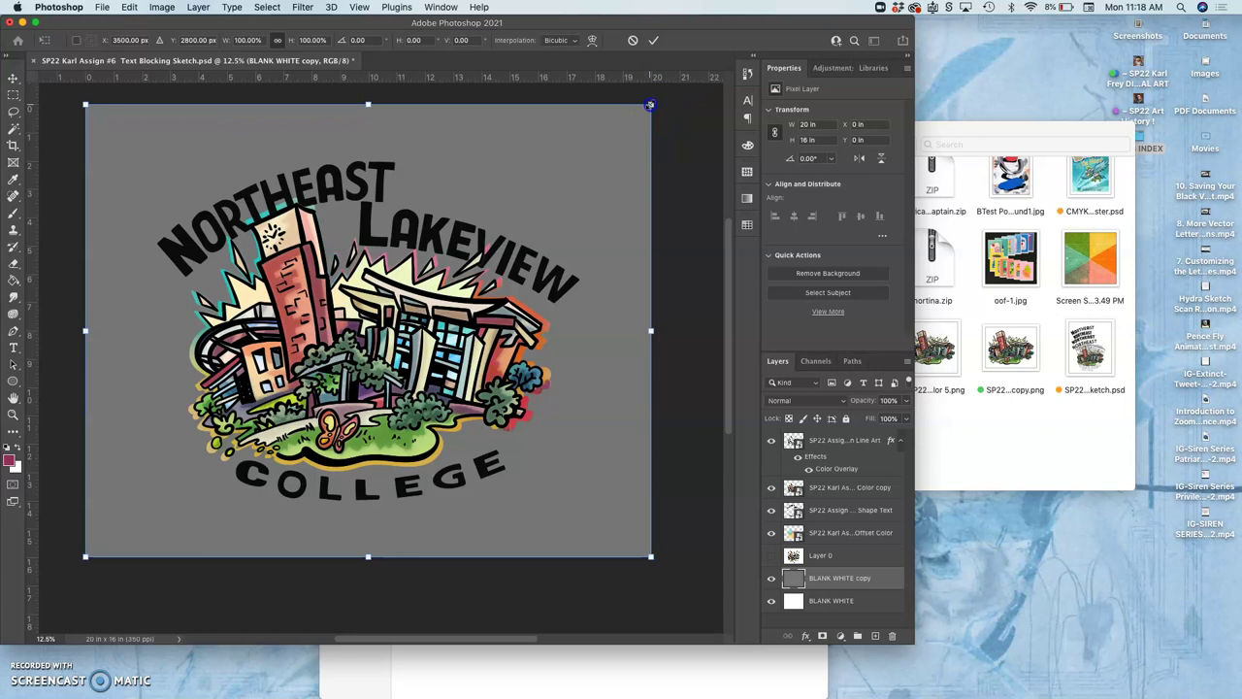
{"action": "left_click_drag", "start_coordinate": [646, 108], "coordinate": [628, 129]}
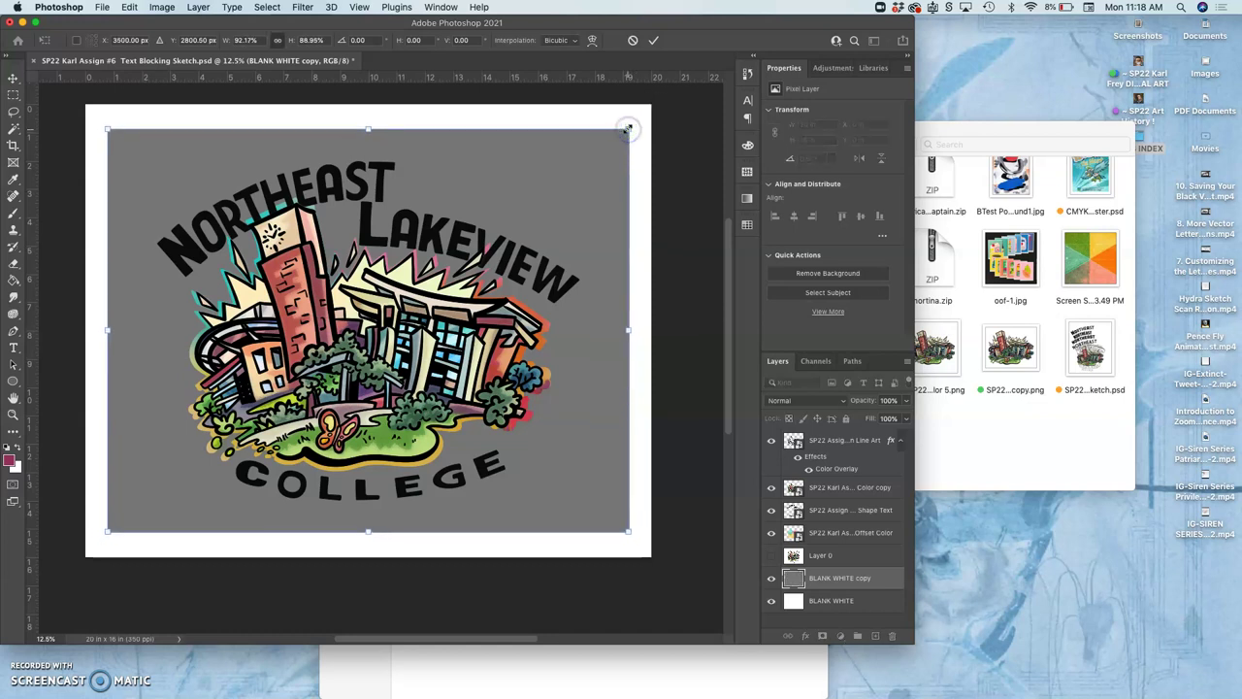
{"action": "key", "text": "Return"}
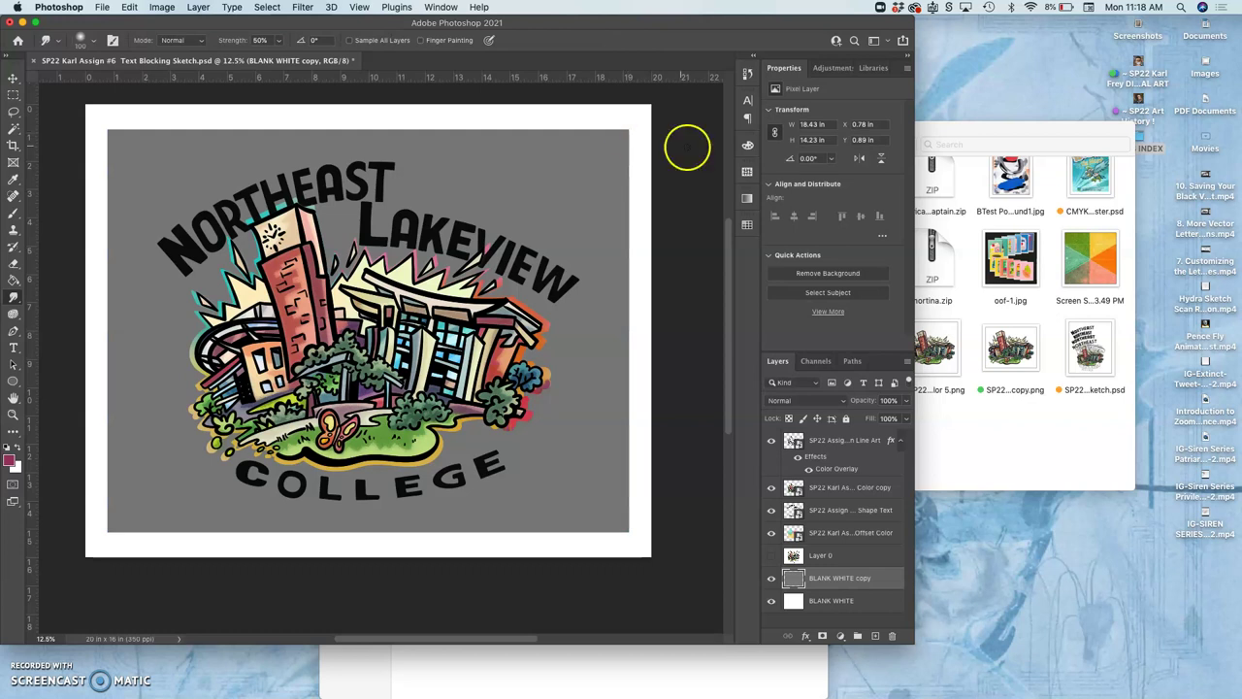
Place two vertical and two horizontal guides along the four edges of the gray rectangle.
{"action": "left_click_drag", "start_coordinate": [36, 188], "coordinate": [105, 188]}
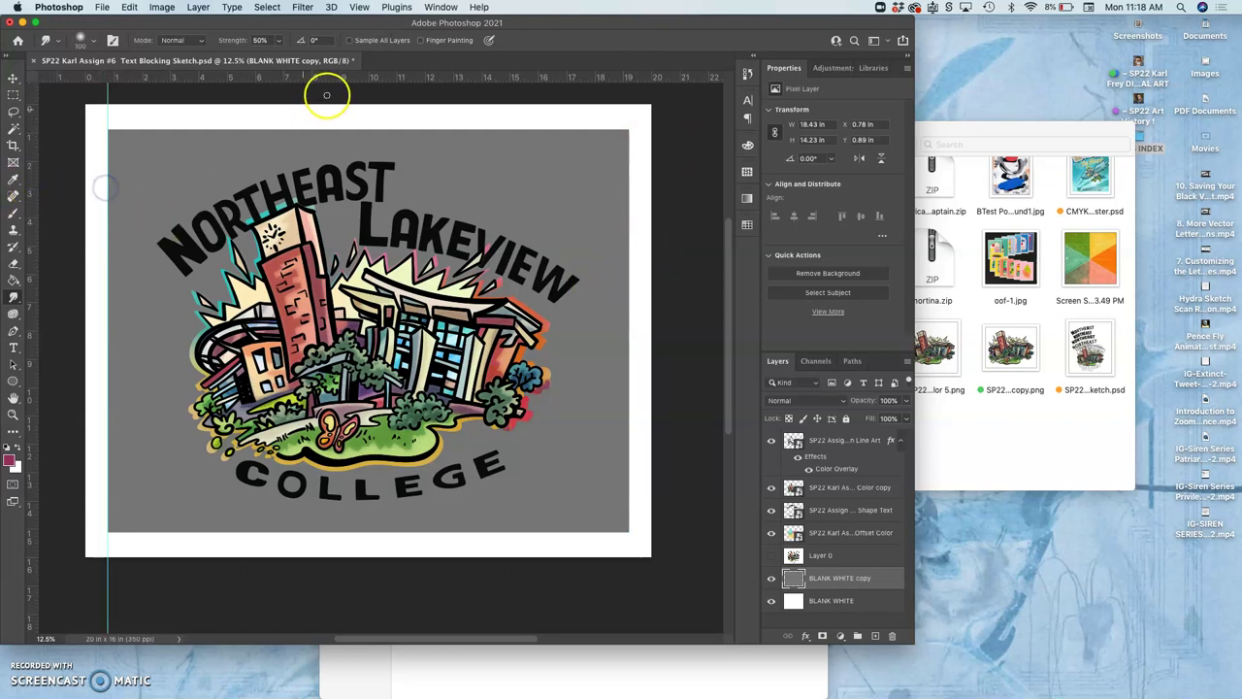
{"action": "left_click_drag", "start_coordinate": [336, 77], "coordinate": [336, 129]}
{"action": "left_click_drag", "start_coordinate": [456, 203], "coordinate": [628, 210]}
{"action": "left_click_drag", "start_coordinate": [555, 79], "coordinate": [545, 532]}
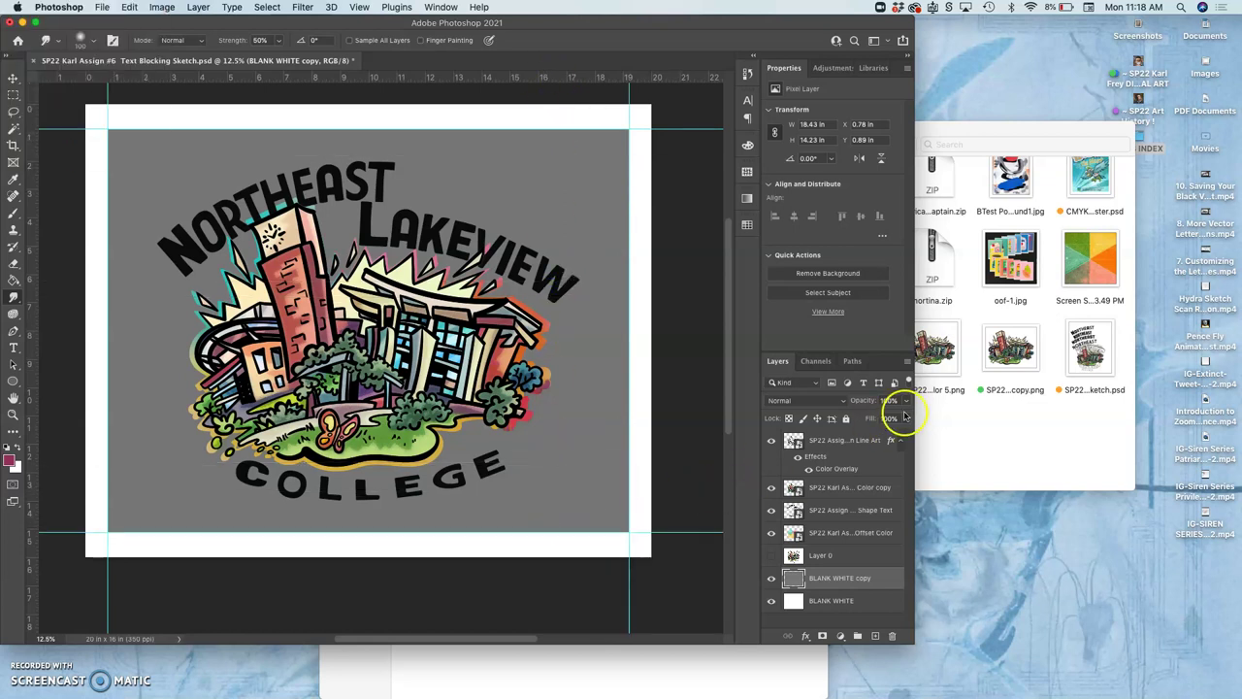
Place the 1530x900-horizontal-19 image from the Assignment #6 folder directly above the gray layer.
{"action": "left_click", "coordinate": [988, 422]}
{"action": "scroll", "coordinate": [930, 251], "scroll_direction": "up", "scroll_amount": 2}
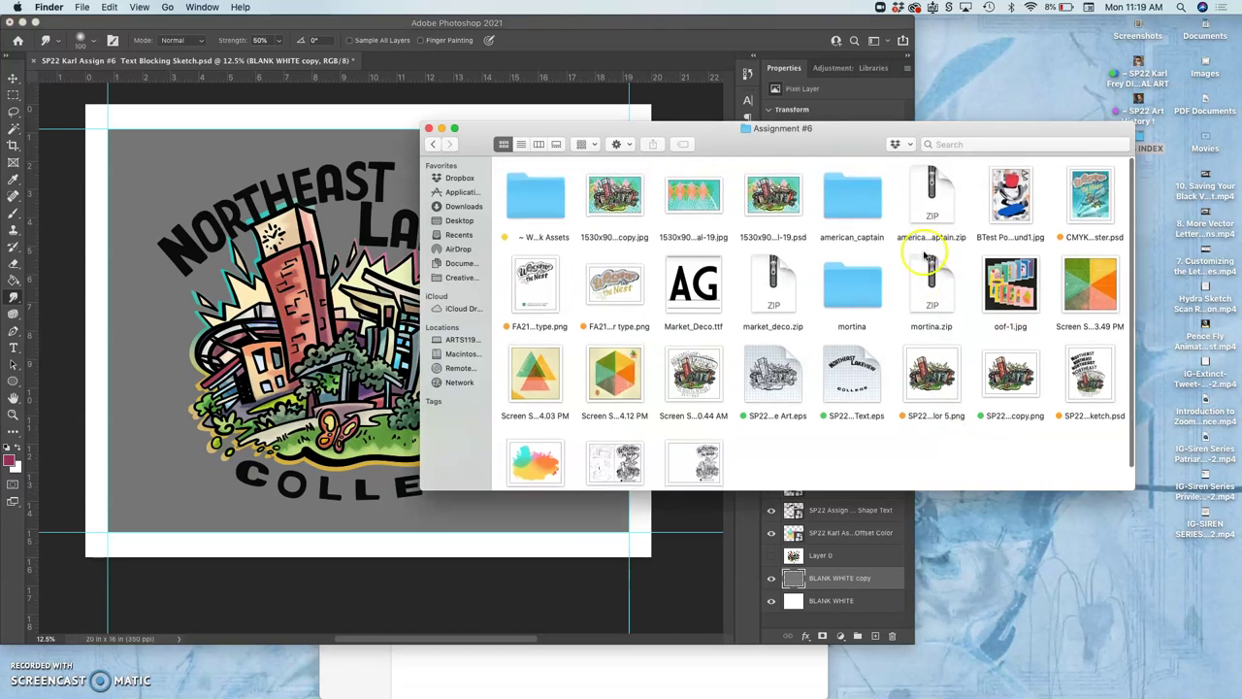
{"action": "left_click_drag", "start_coordinate": [696, 193], "coordinate": [193, 285]}
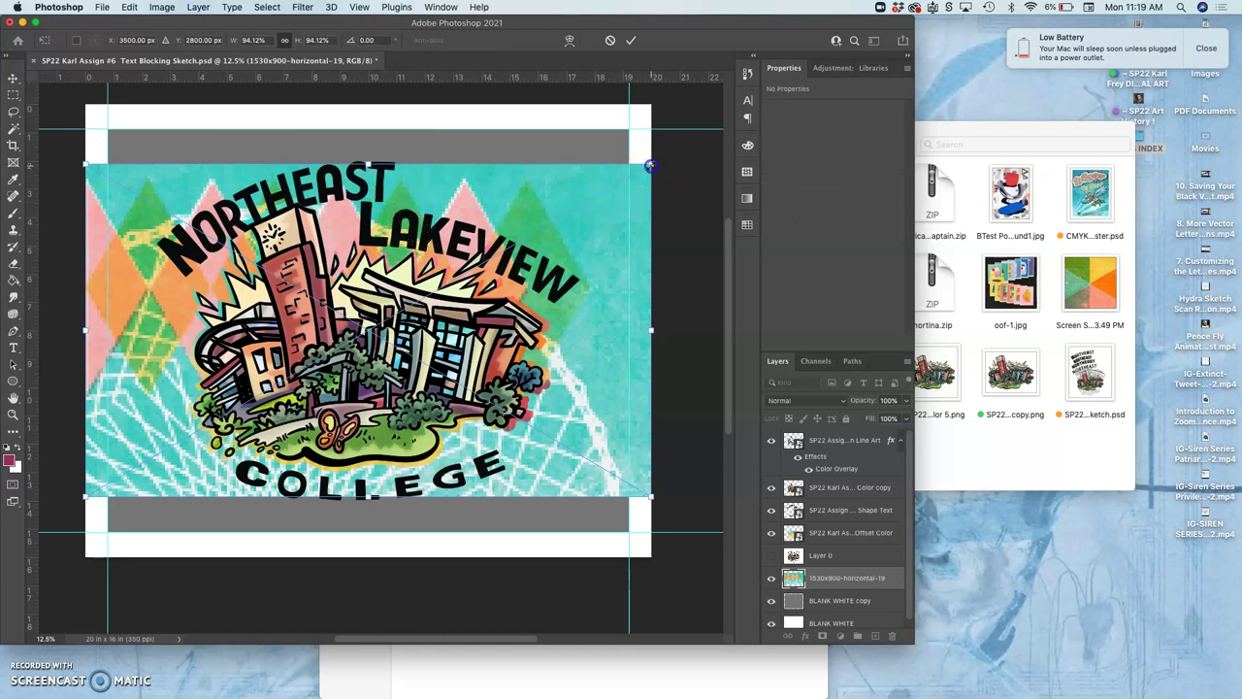
Fit the placed background image to the four guides at 86.67% width and 113.85% height, and commit the placement.
{"action": "left_click_drag", "start_coordinate": [630, 157], "coordinate": [608, 144]}
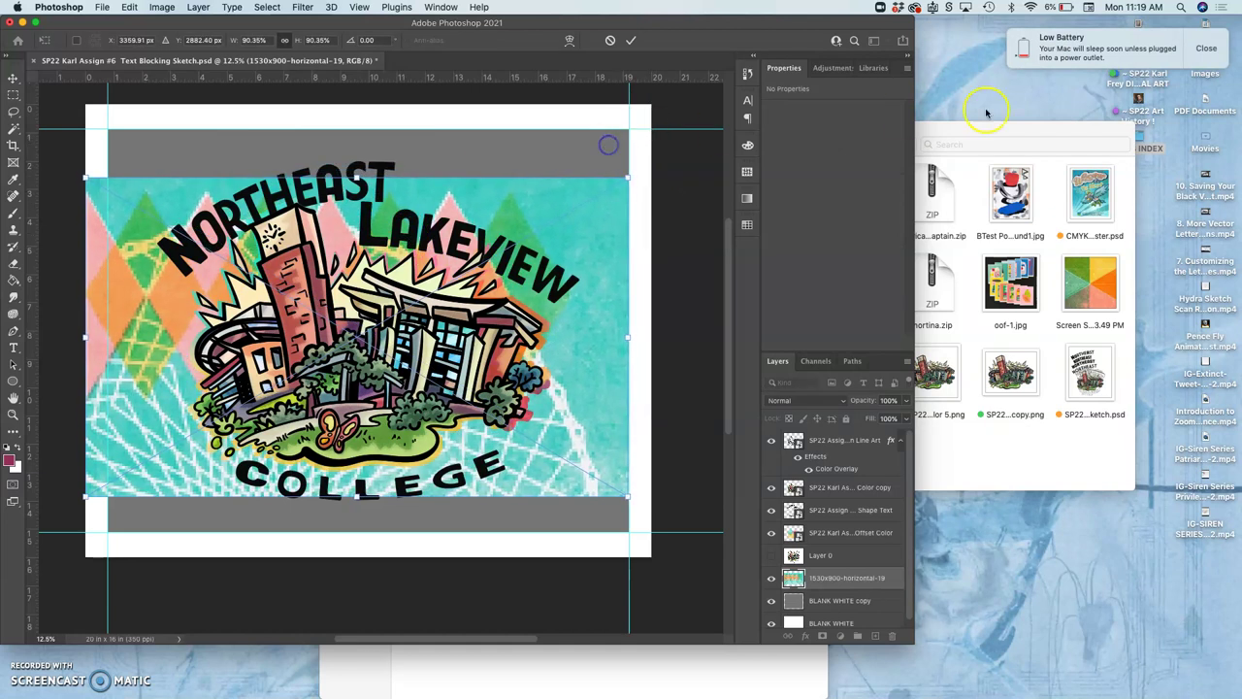
{"action": "left_click", "coordinate": [1206, 48]}
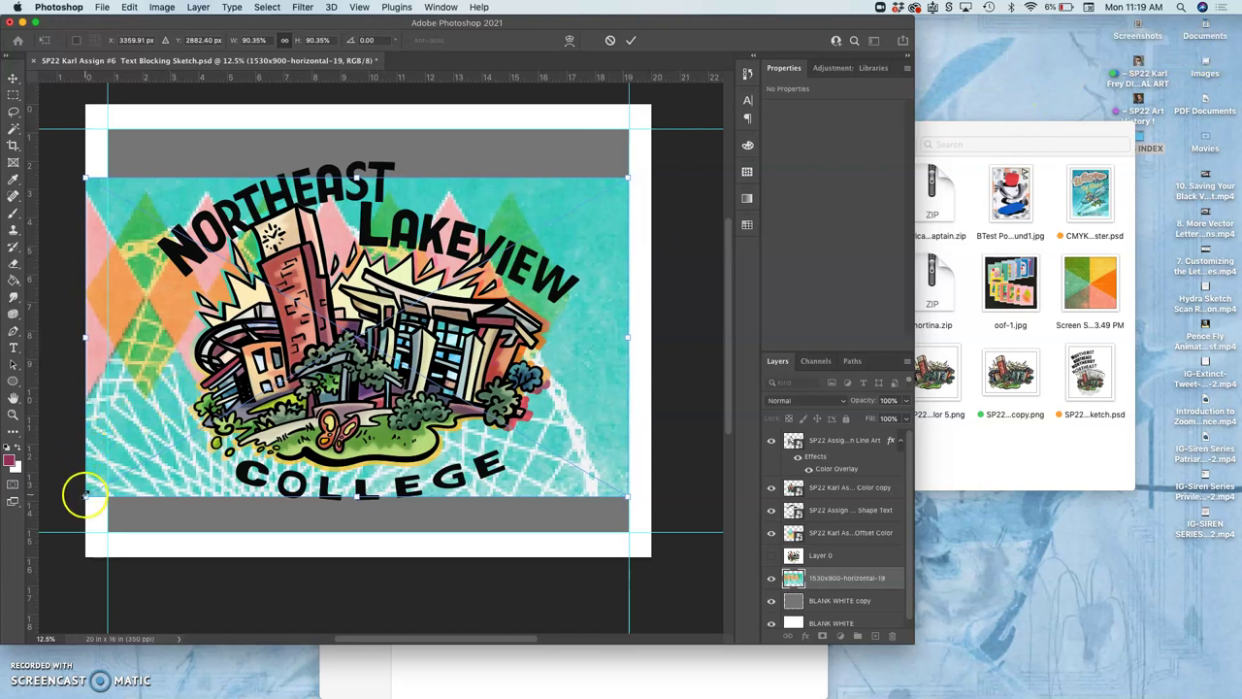
{"action": "left_click_drag", "start_coordinate": [85, 495], "coordinate": [111, 527]}
{"action": "left_click_drag", "start_coordinate": [369, 176], "coordinate": [369, 130]}
{"action": "key", "text": "Return"}
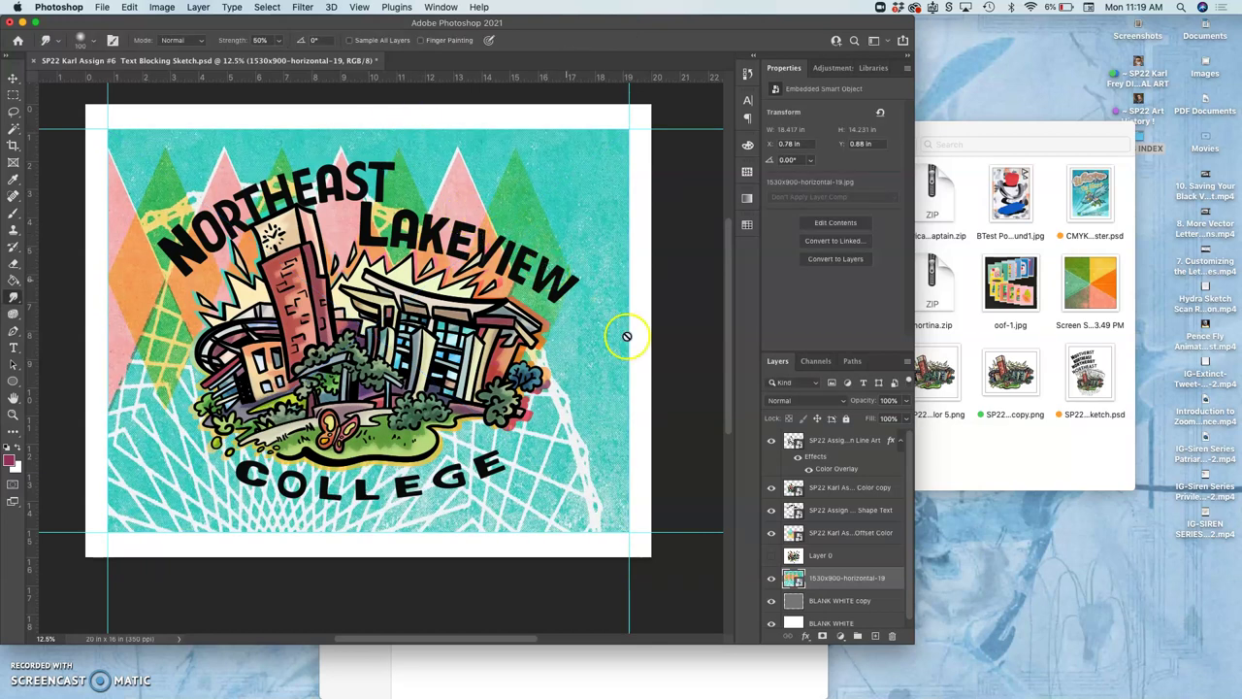
Scale the 1530x900-horizontal-19 background image to 123.00% width and 134.74% height, letting it overflow the right and bottom guides.
{"action": "key", "text": "ctrl+t"}
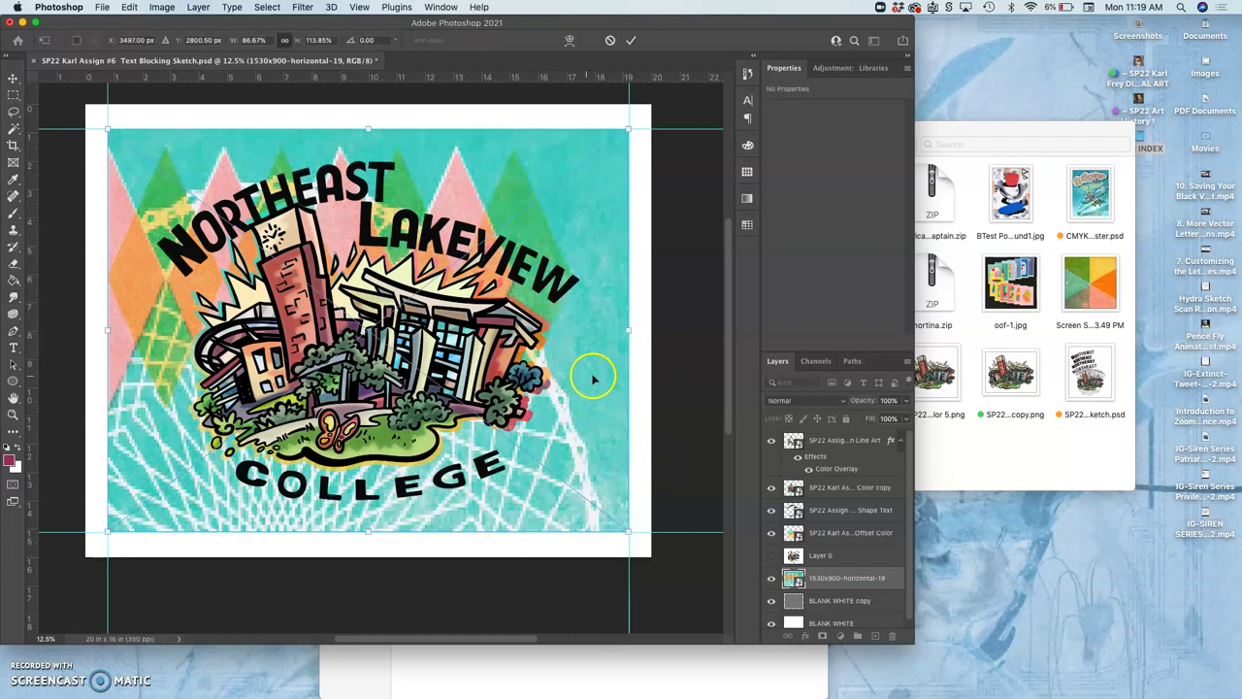
{"action": "left_click_drag", "start_coordinate": [630, 332], "coordinate": [502, 349]}
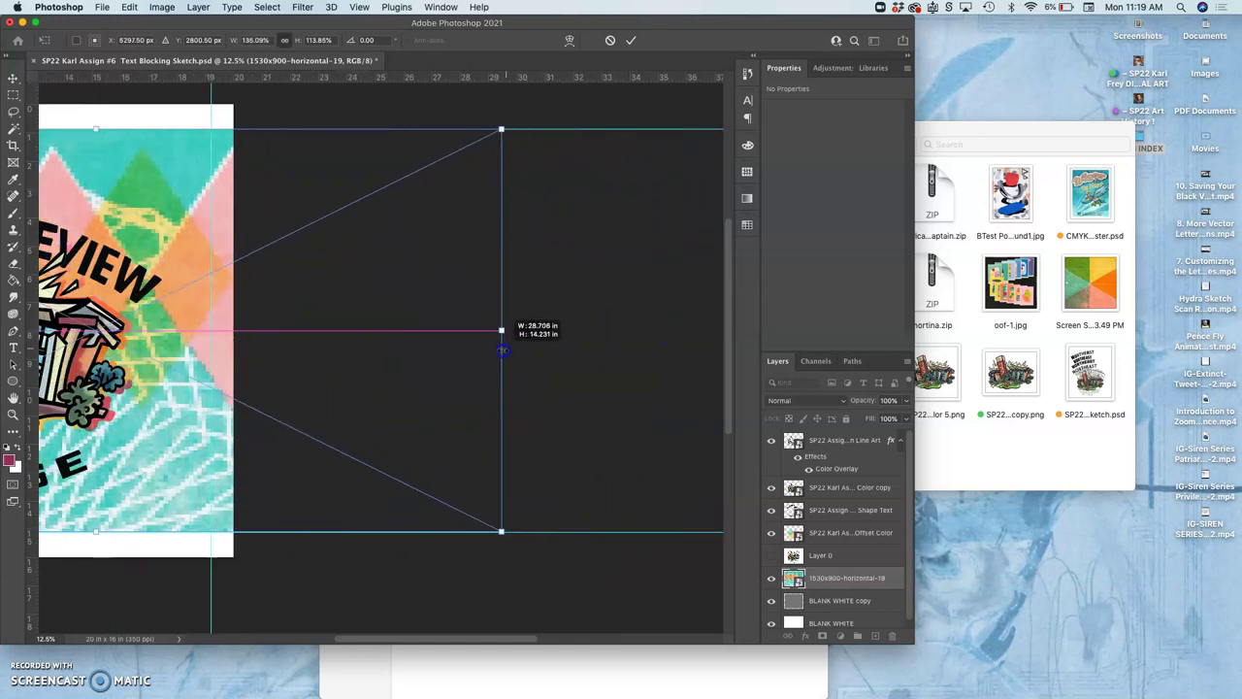
{"action": "scroll", "coordinate": [502, 349], "scroll_direction": "left", "scroll_amount": 5}
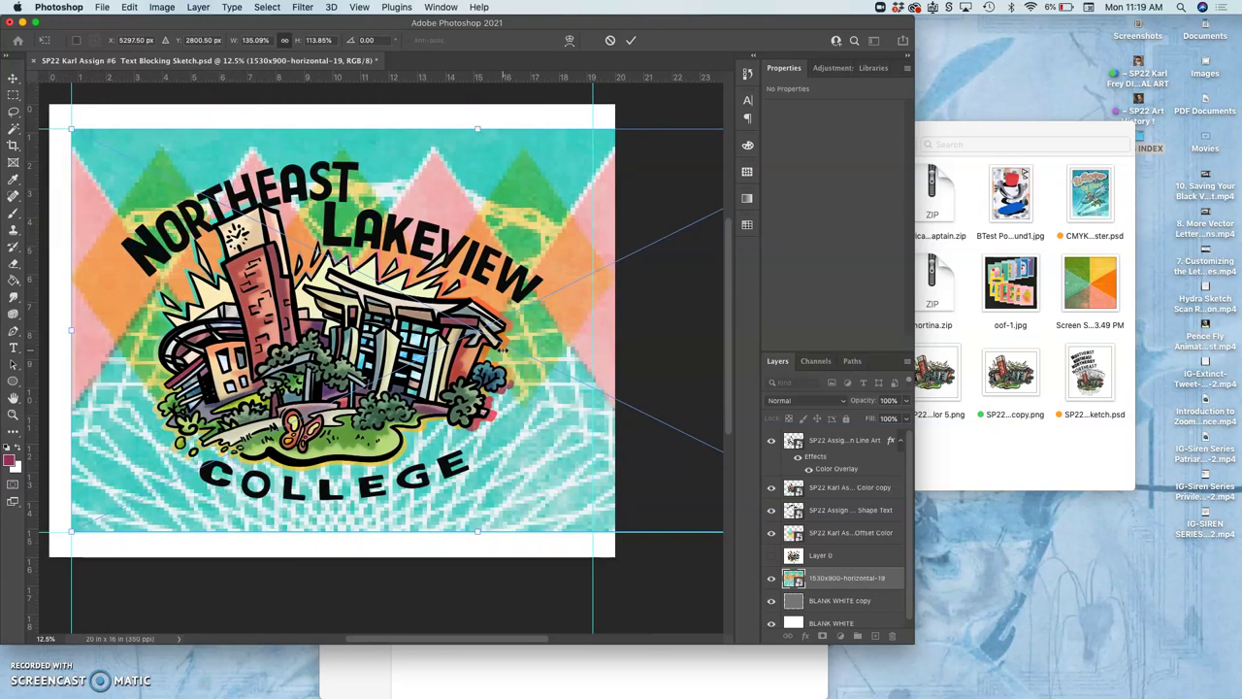
{"action": "key", "text": "super+z"}
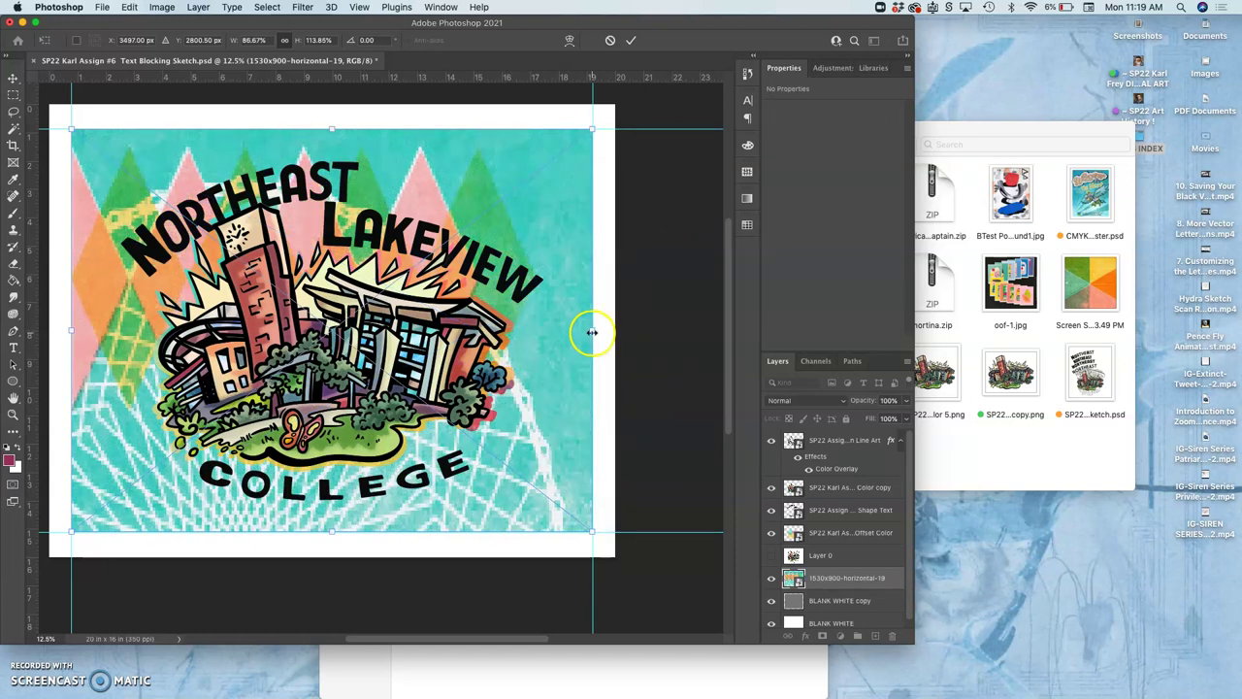
{"action": "left_click_drag", "start_coordinate": [592, 332], "coordinate": [624, 335]}
{"action": "scroll", "coordinate": [539, 345], "scroll_direction": "left", "scroll_amount": 5}
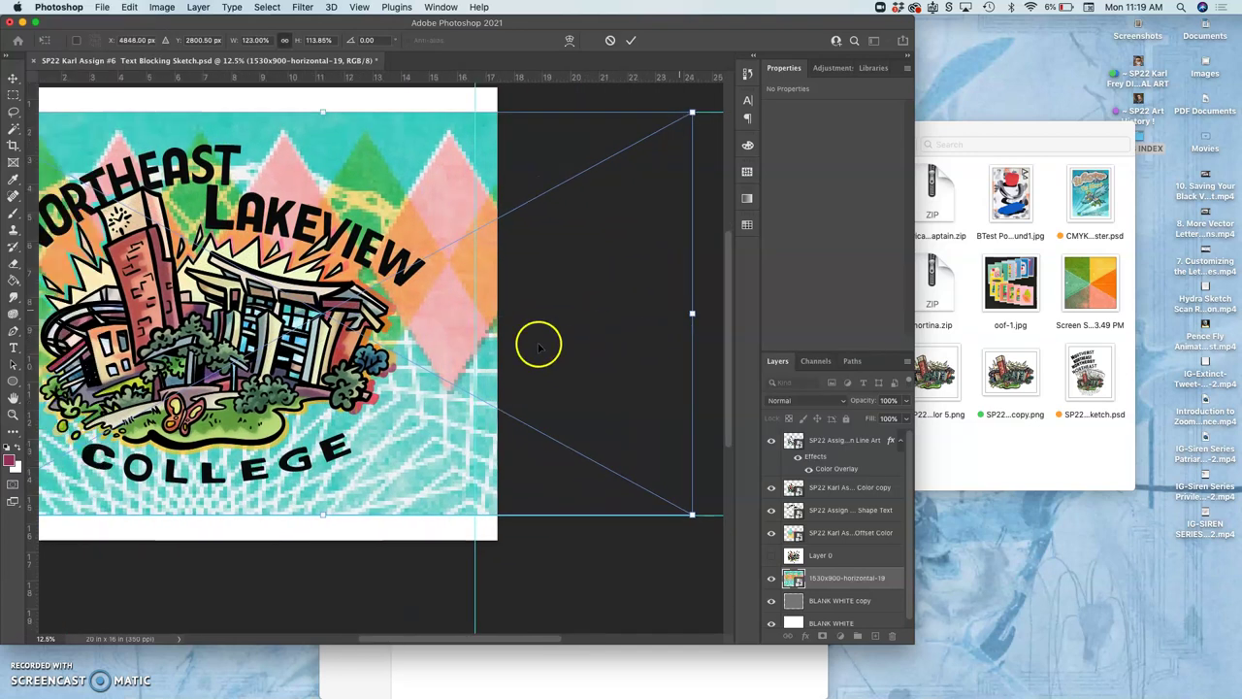
{"action": "left_click_drag", "start_coordinate": [482, 480], "coordinate": [483, 554]}
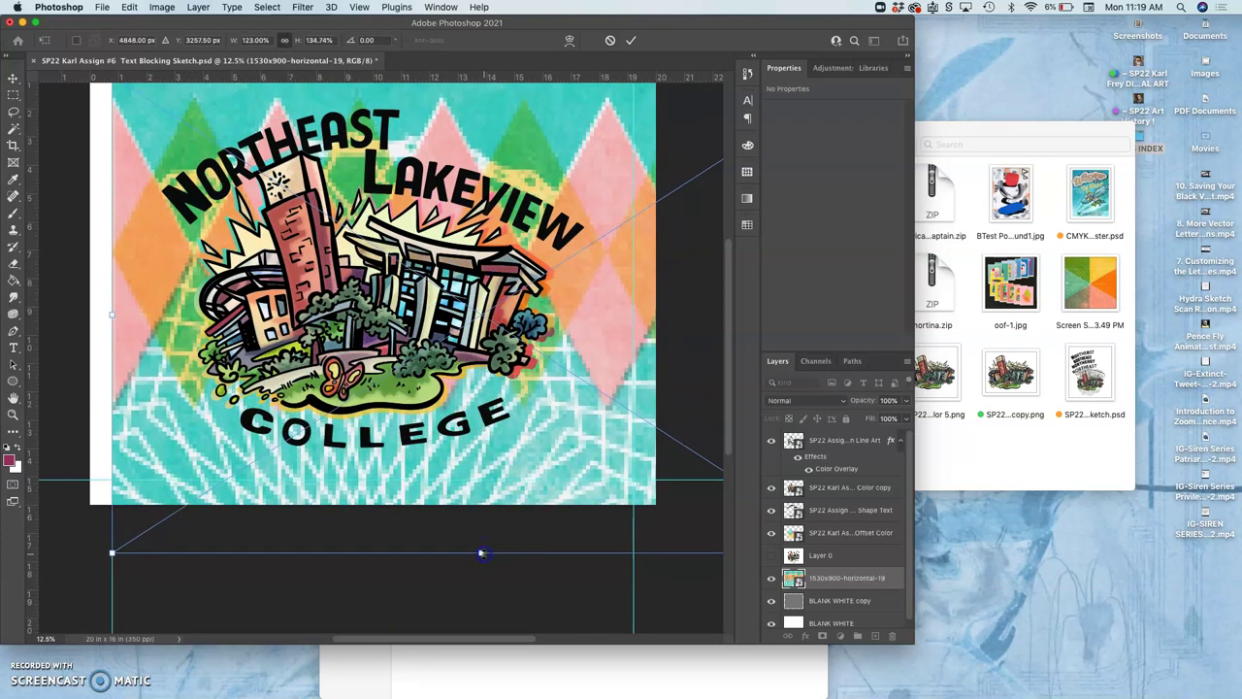
{"action": "scroll", "coordinate": [482, 553], "scroll_direction": "up", "scroll_amount": 3}
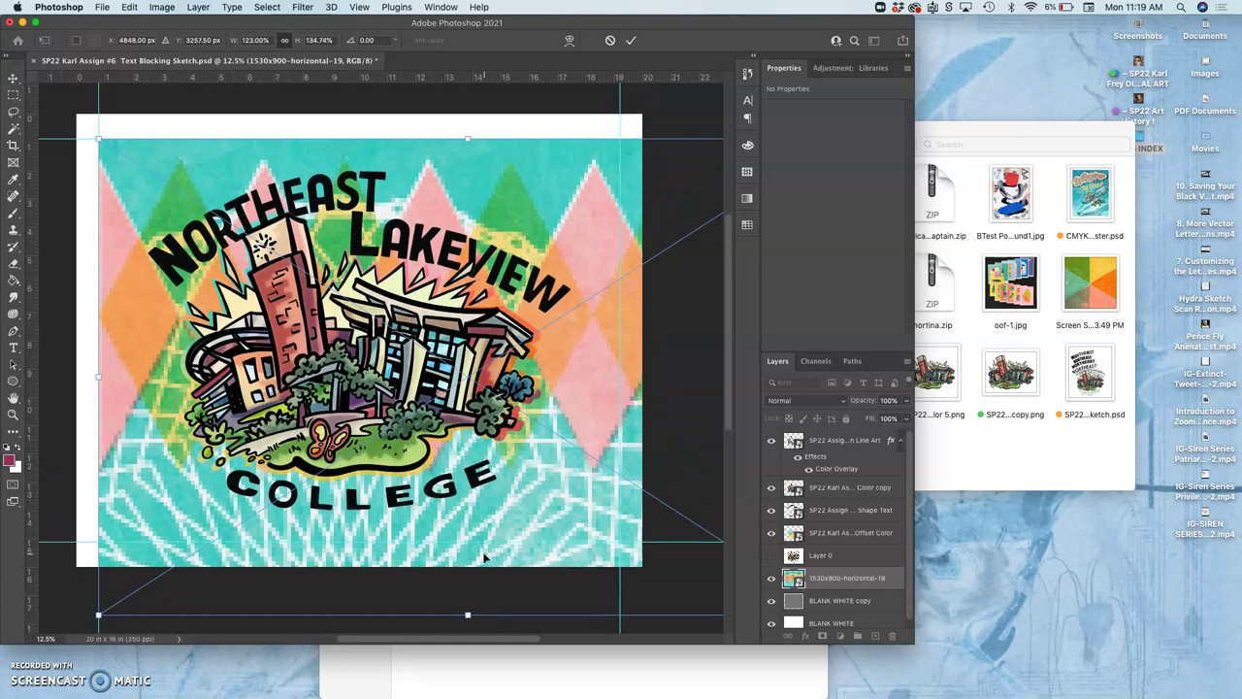
{"action": "key", "text": "Return"}
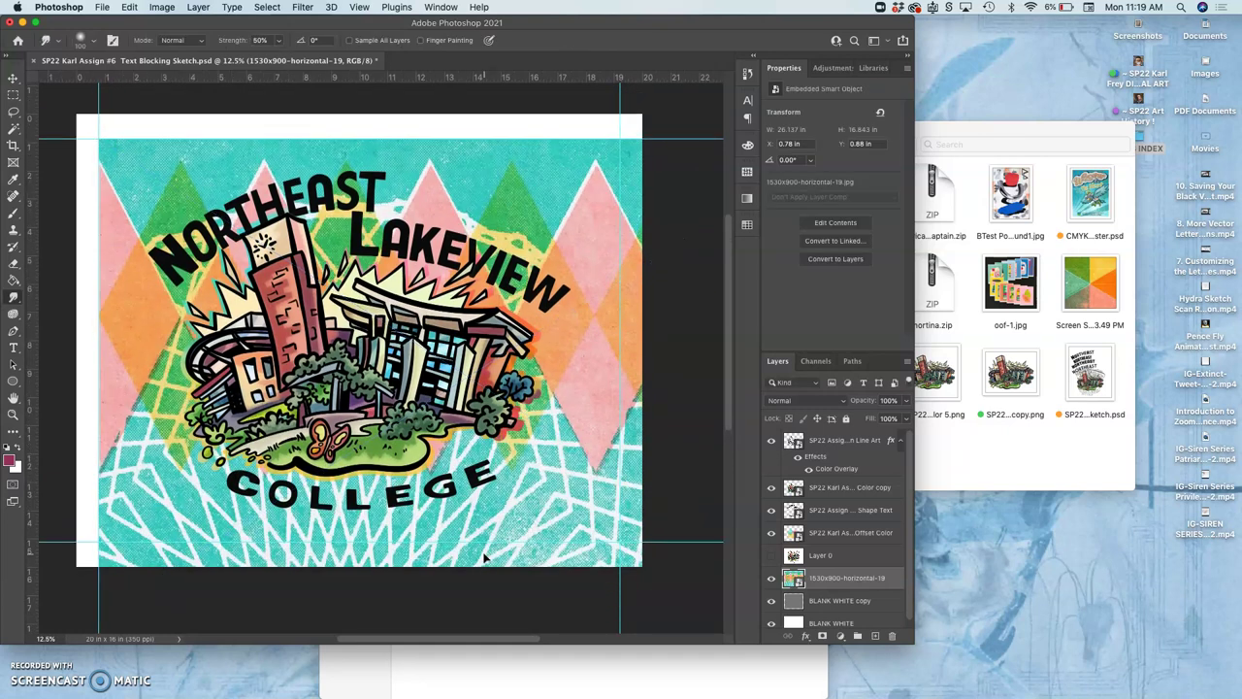
Rasterize the 1530x900-horizontal-19 layer and delete its overflow beyond the right and bottom guides using rectangular selections.
{"action": "right_click", "coordinate": [827, 577]}
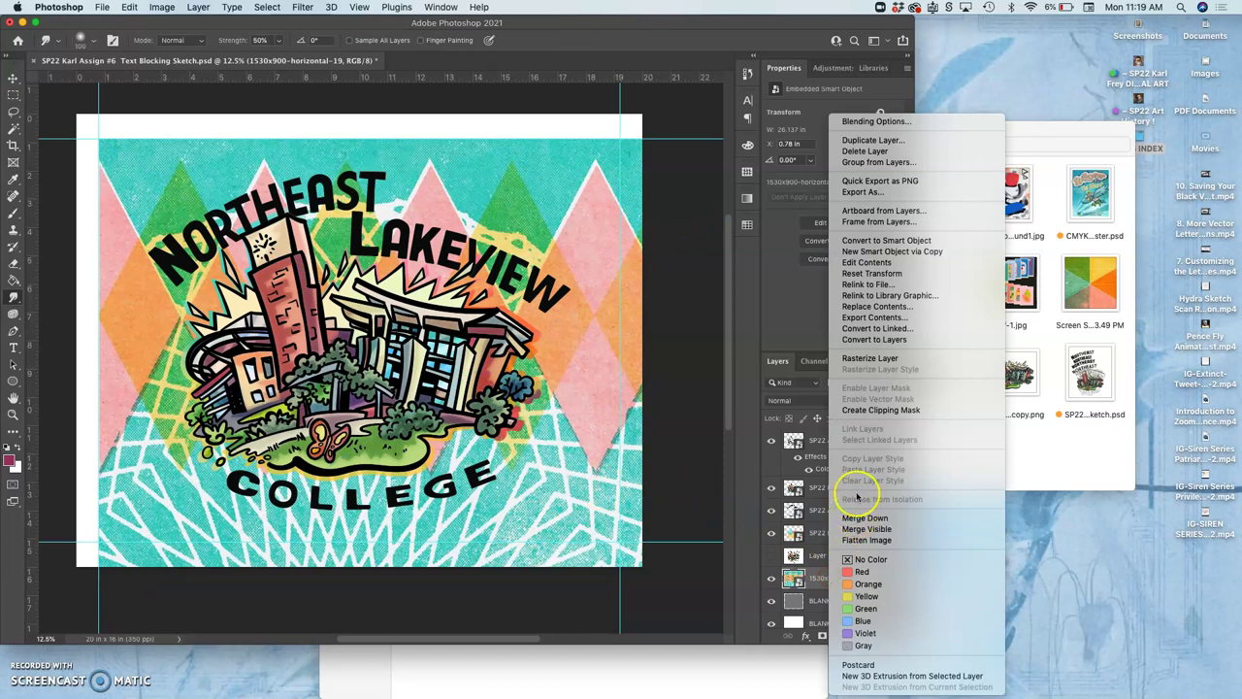
{"action": "left_click", "coordinate": [854, 358]}
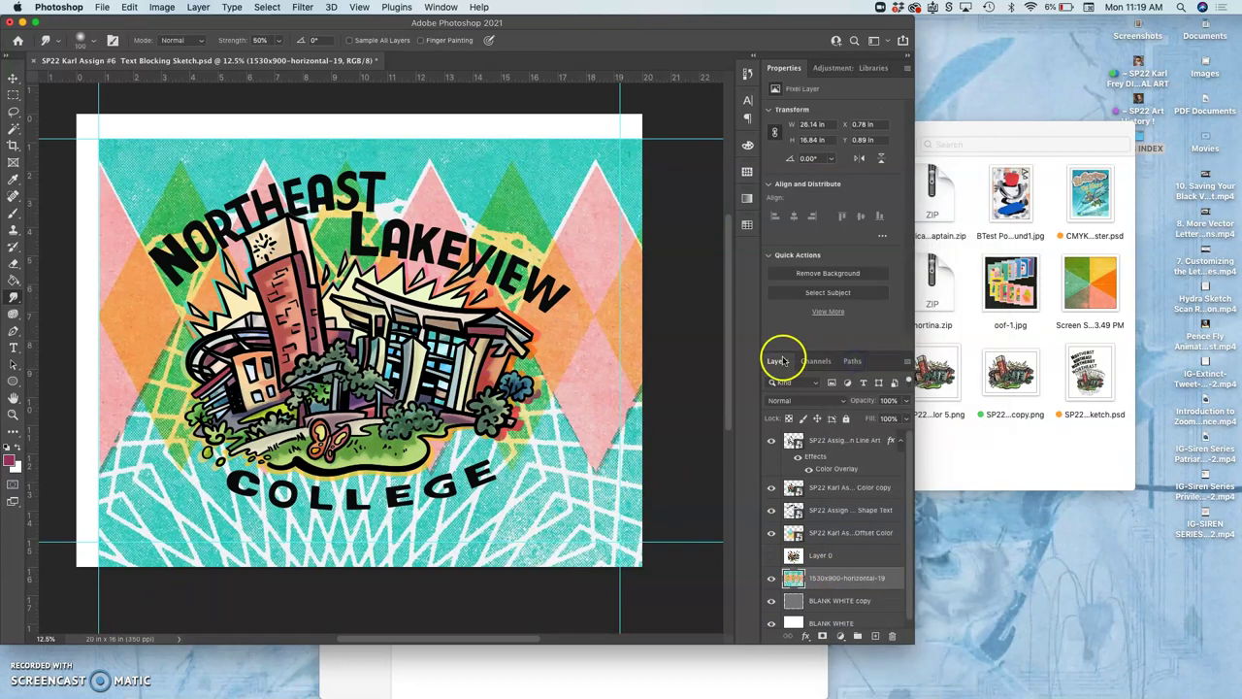
{"action": "left_click", "coordinate": [14, 94]}
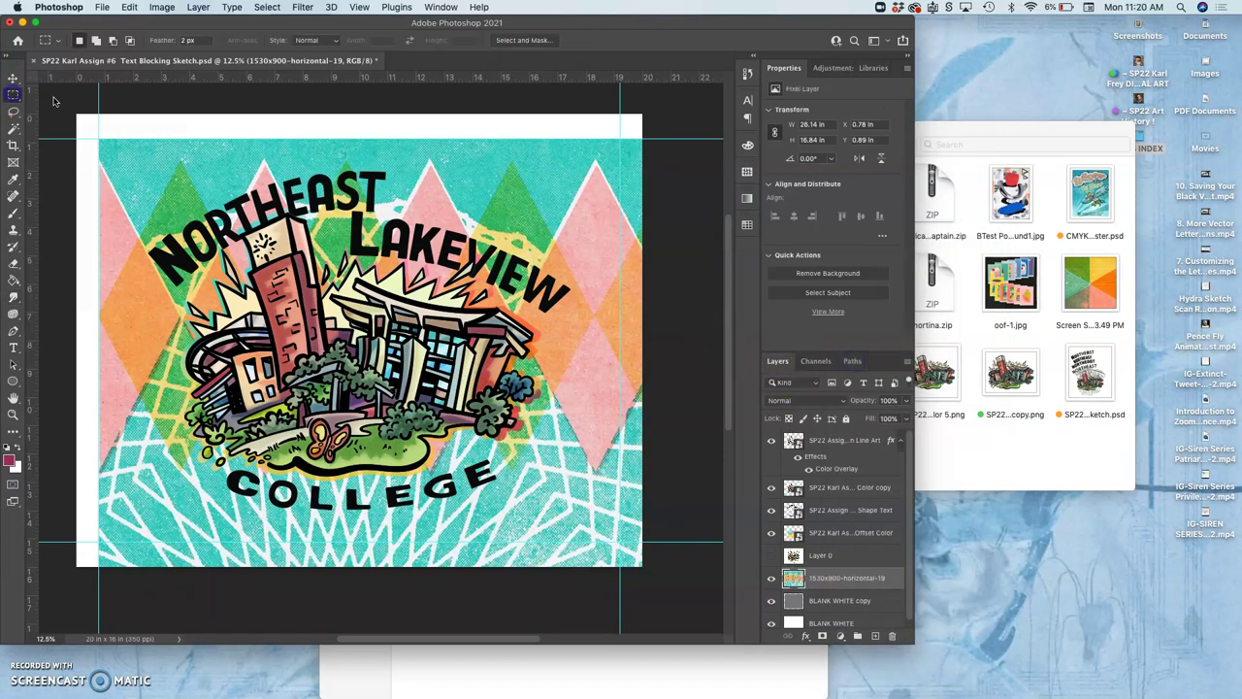
{"action": "left_click_drag", "start_coordinate": [636, 115], "coordinate": [641, 139]}
{"action": "left_click_drag", "start_coordinate": [614, 354], "coordinate": [626, 615]}
{"action": "key", "text": "Delete"}
{"action": "key", "text": "ctrl+d"}
{"action": "left_click_drag", "start_coordinate": [642, 567], "coordinate": [38, 535]}
{"action": "key", "text": "Delete"}
{"action": "key", "text": "ctrl+d"}
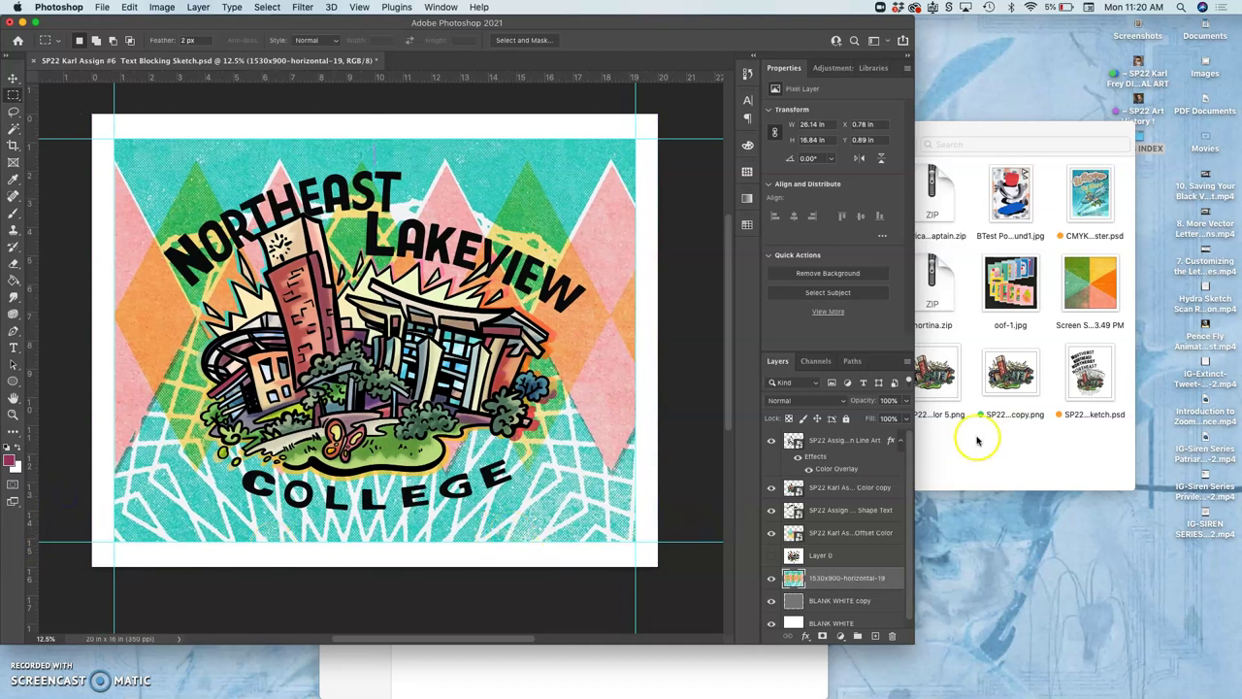
Place the multicolored Screen Shot image directly above the patterned background, stretched to the four guides, and rasterize its layer.
{"action": "left_click_drag", "start_coordinate": [1090, 284], "coordinate": [497, 356]}
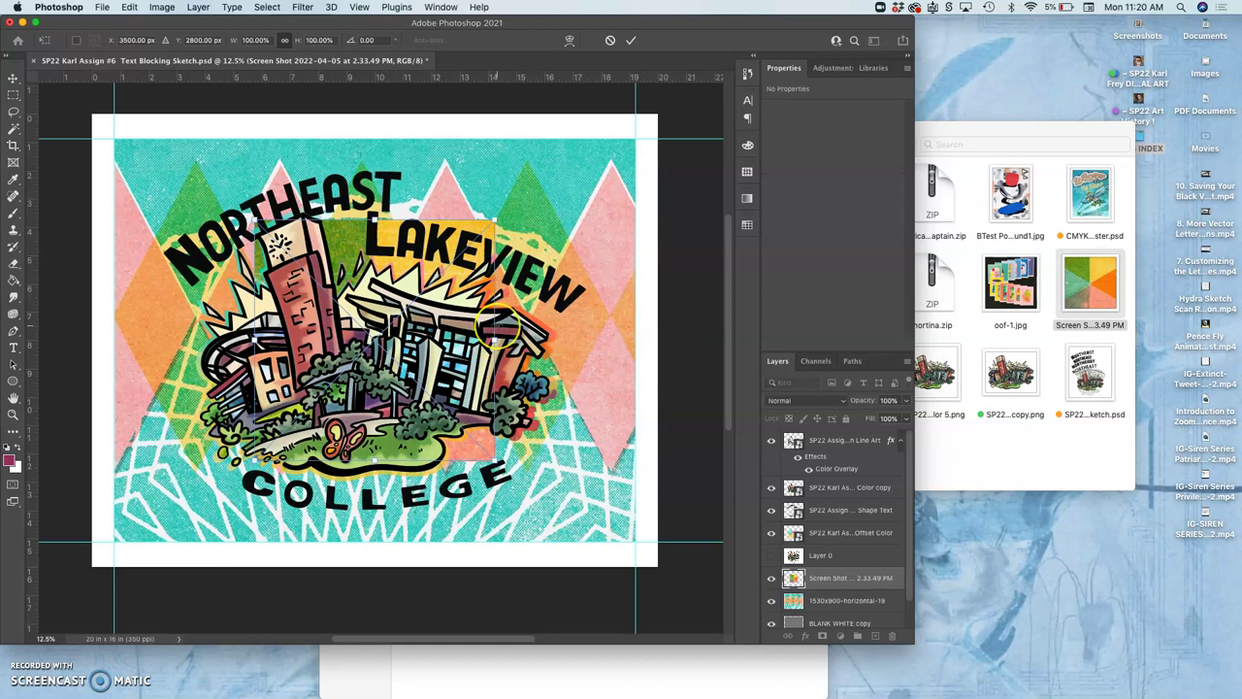
{"action": "left_click_drag", "start_coordinate": [496, 222], "coordinate": [635, 139]}
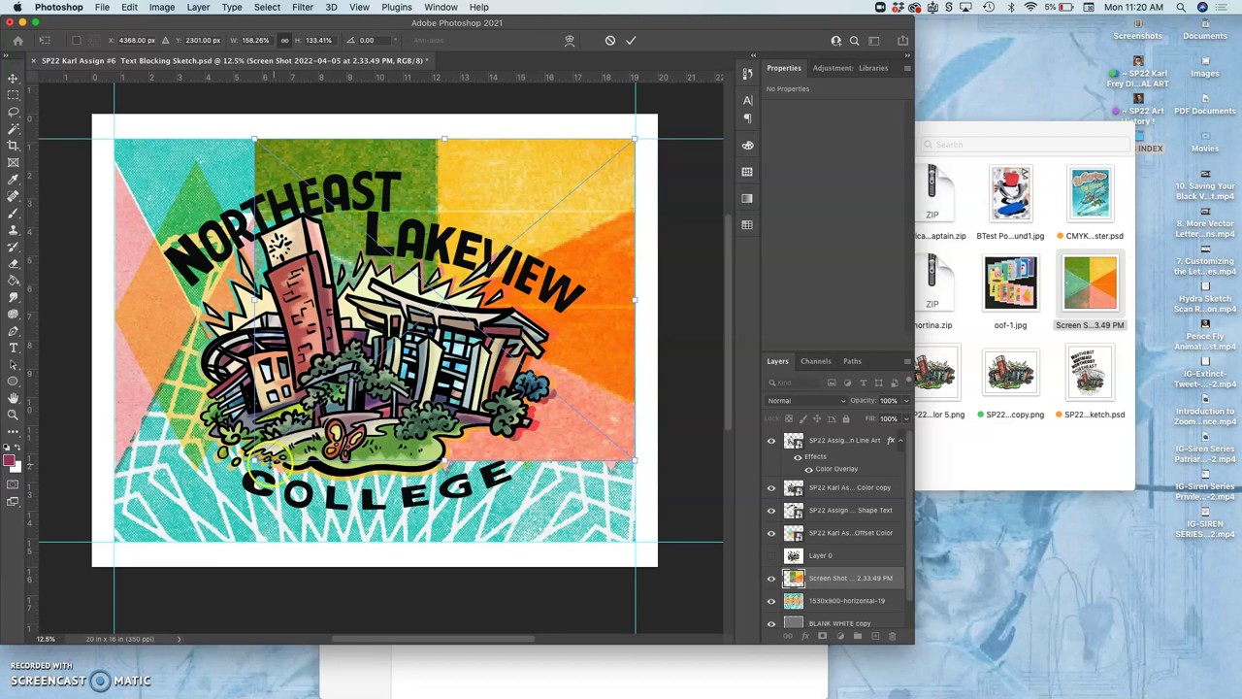
{"action": "left_click_drag", "start_coordinate": [256, 459], "coordinate": [114, 541]}
{"action": "key", "text": "Return"}
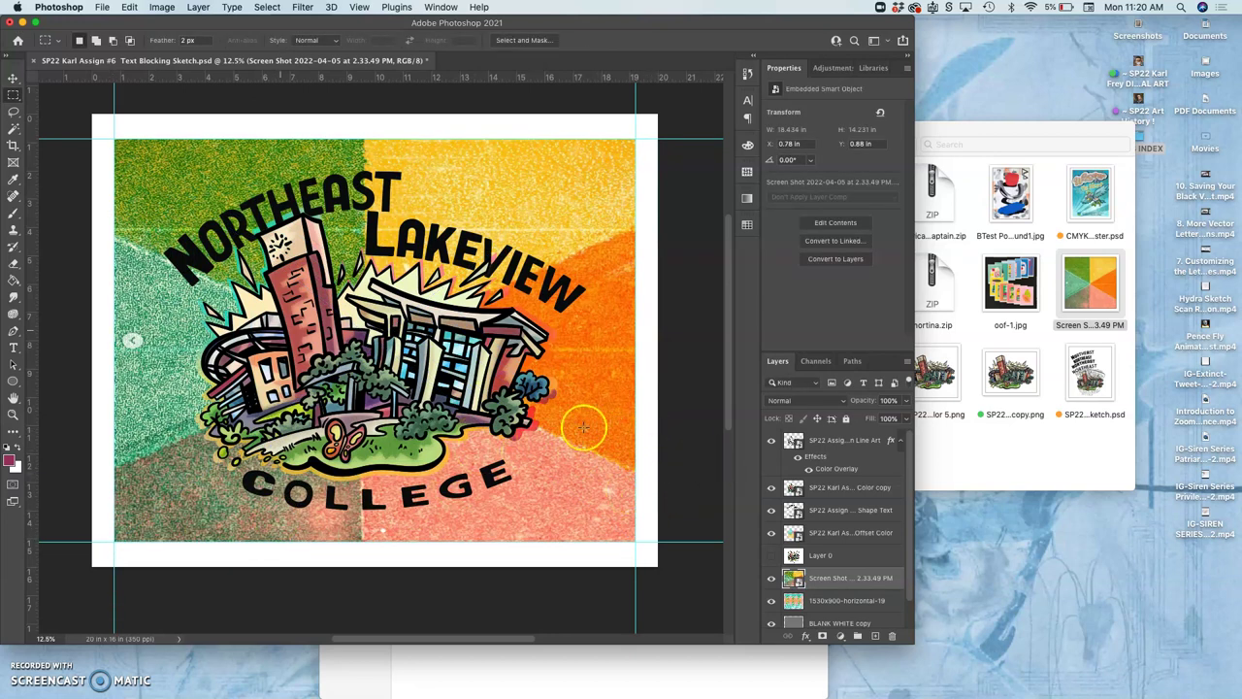
{"action": "left_click", "coordinate": [830, 580]}
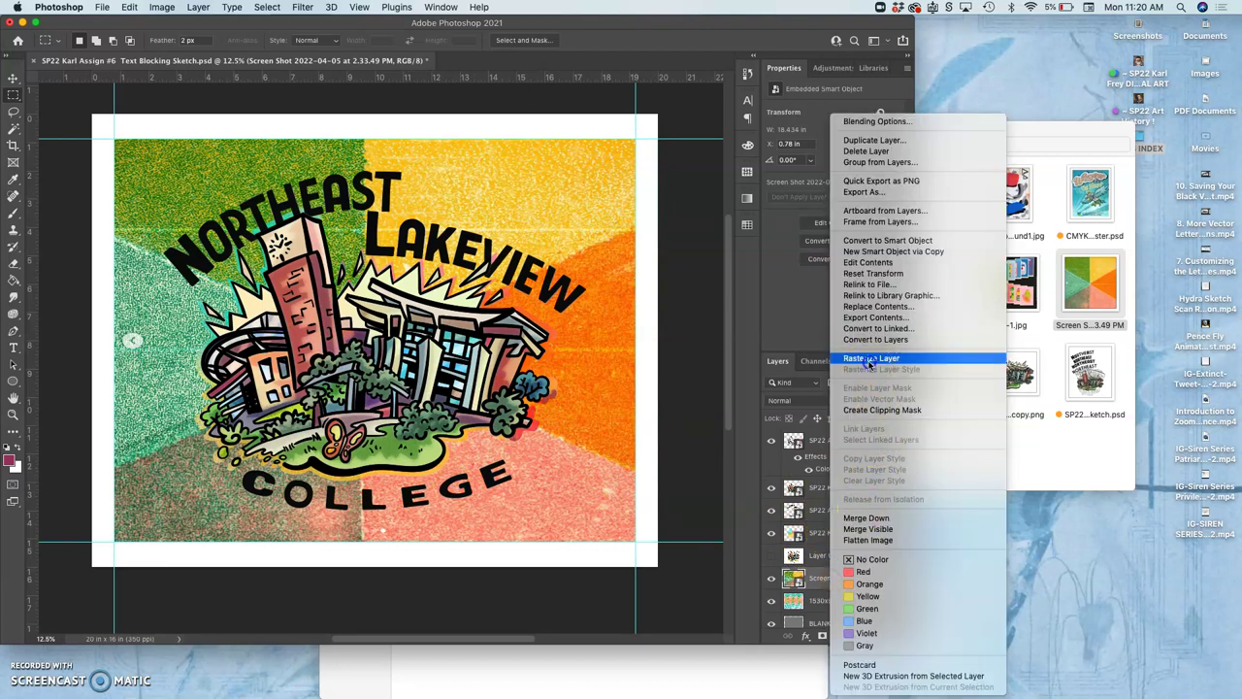
{"action": "left_click", "coordinate": [871, 359]}
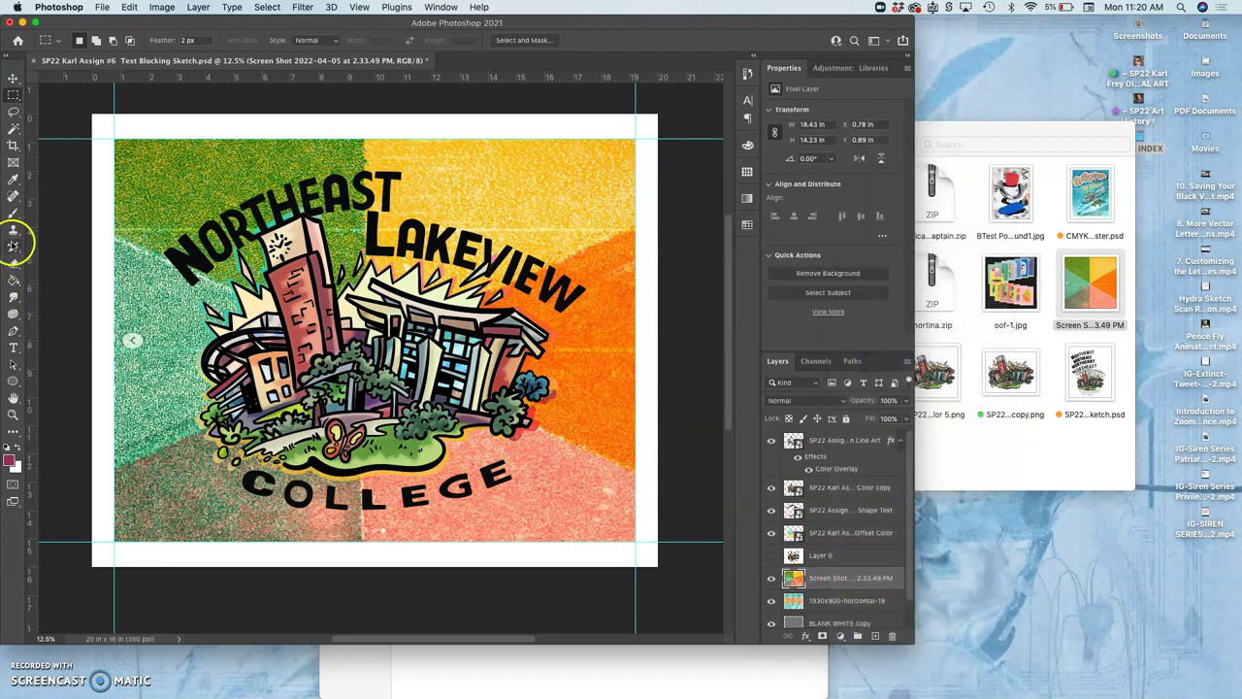
Cover the round arrow icon near the Screen Shot layer's left edge with cloned green texture, using a larger Clone Stamp brush in Normal mode.
{"action": "left_click", "coordinate": [14, 232]}
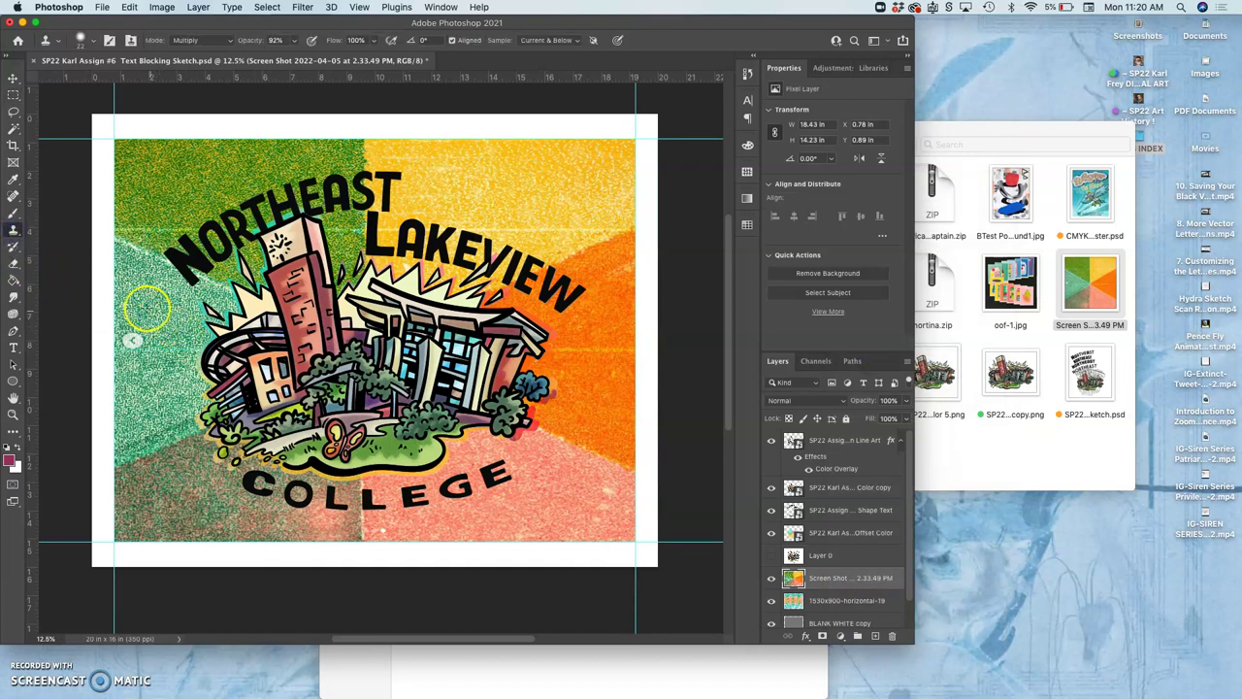
{"action": "key", "text": "super+equal"}
{"action": "key", "text": "super+equal"}
{"action": "key", "text": "super+equal"}
{"action": "key", "text": "super+equal"}
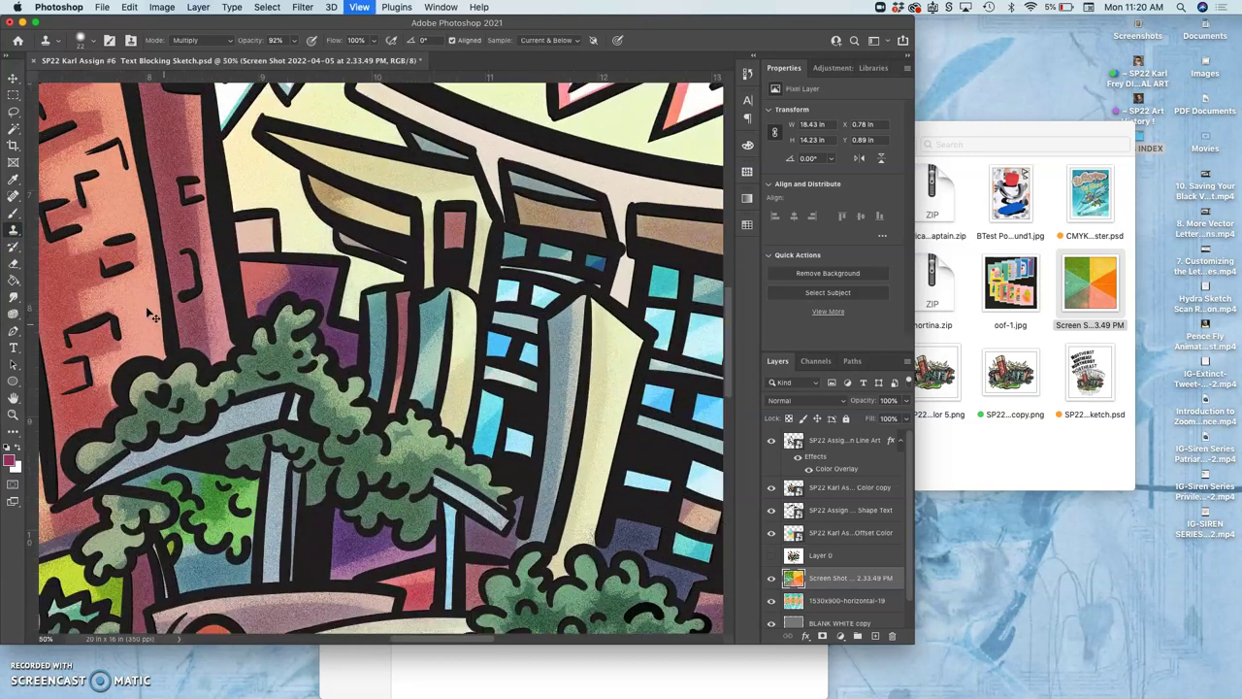
{"action": "scroll", "coordinate": [150, 313], "scroll_direction": "left", "scroll_amount": 5}
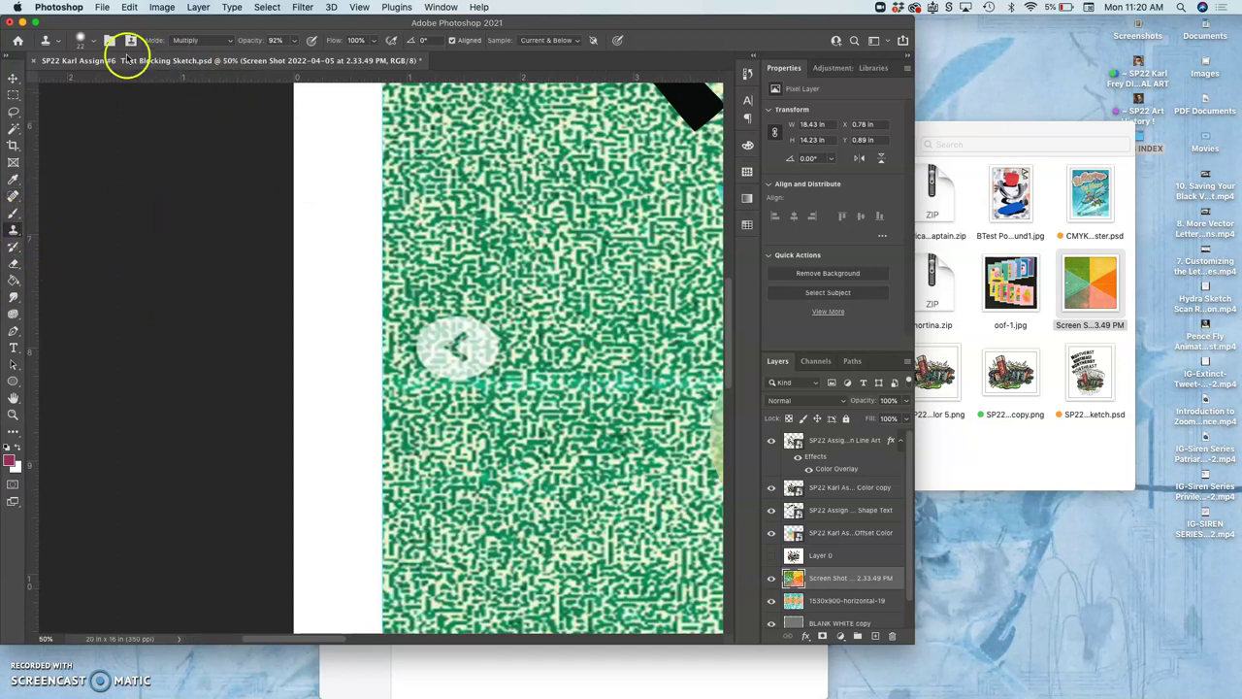
{"action": "left_click", "coordinate": [93, 41]}
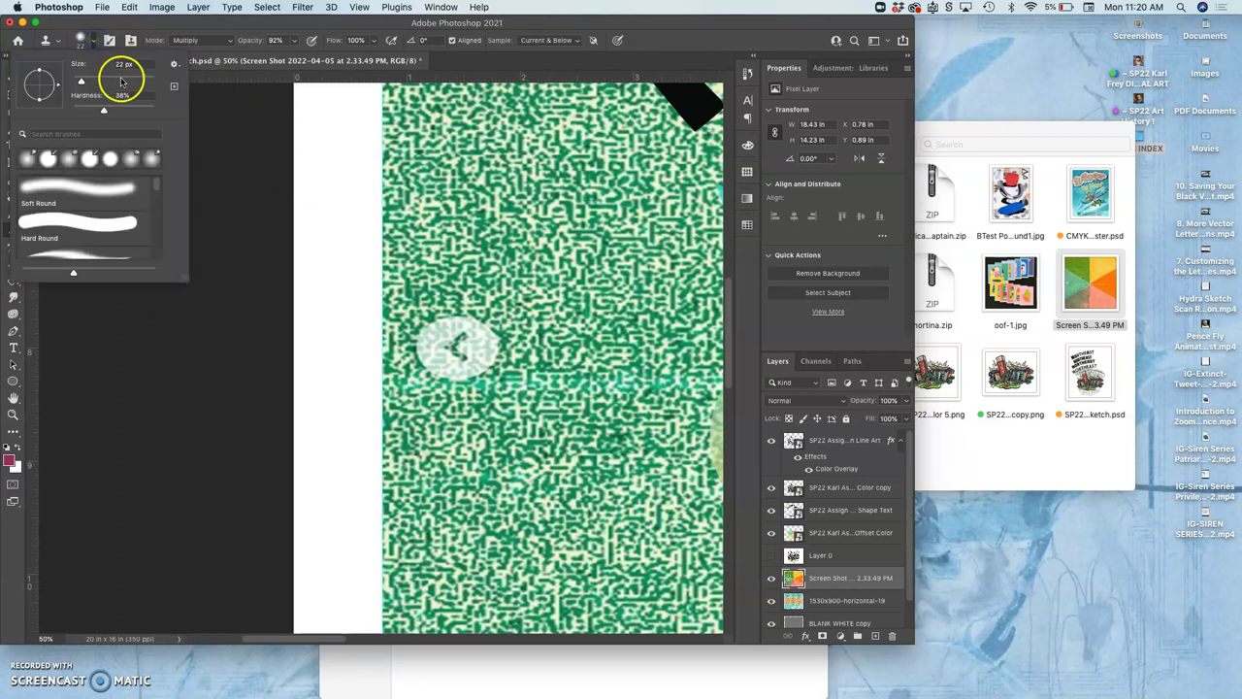
{"action": "left_click", "coordinate": [204, 41]}
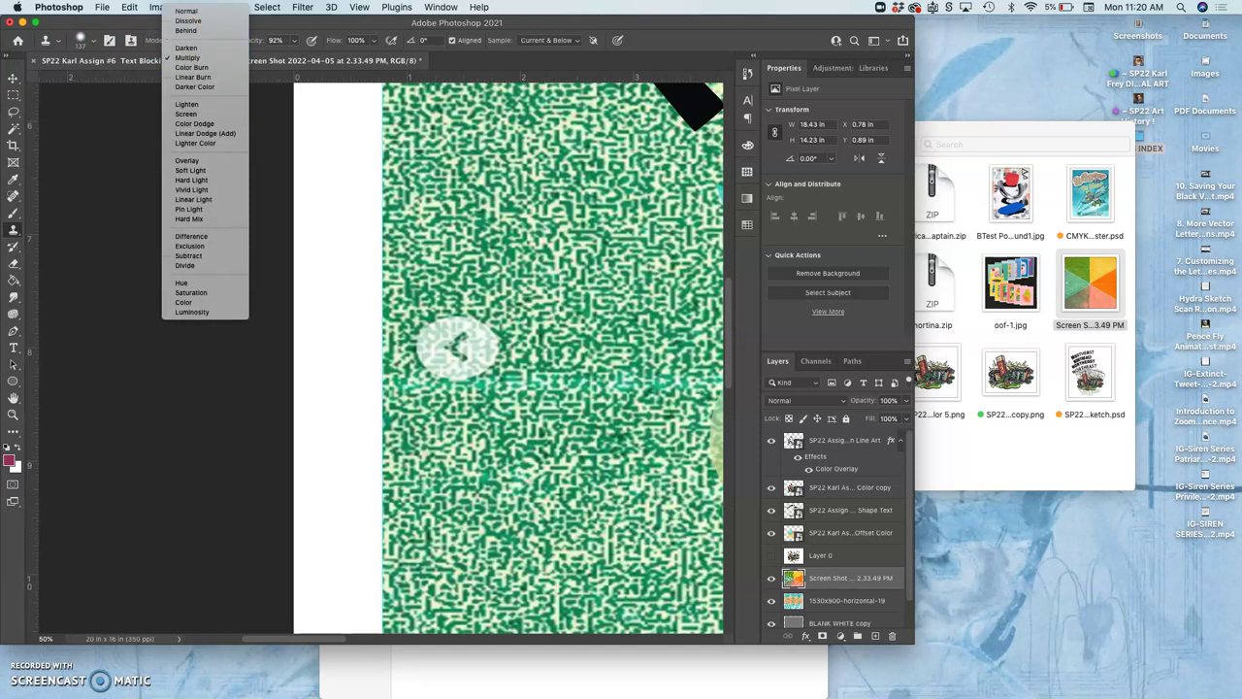
{"action": "left_click", "coordinate": [205, 12]}
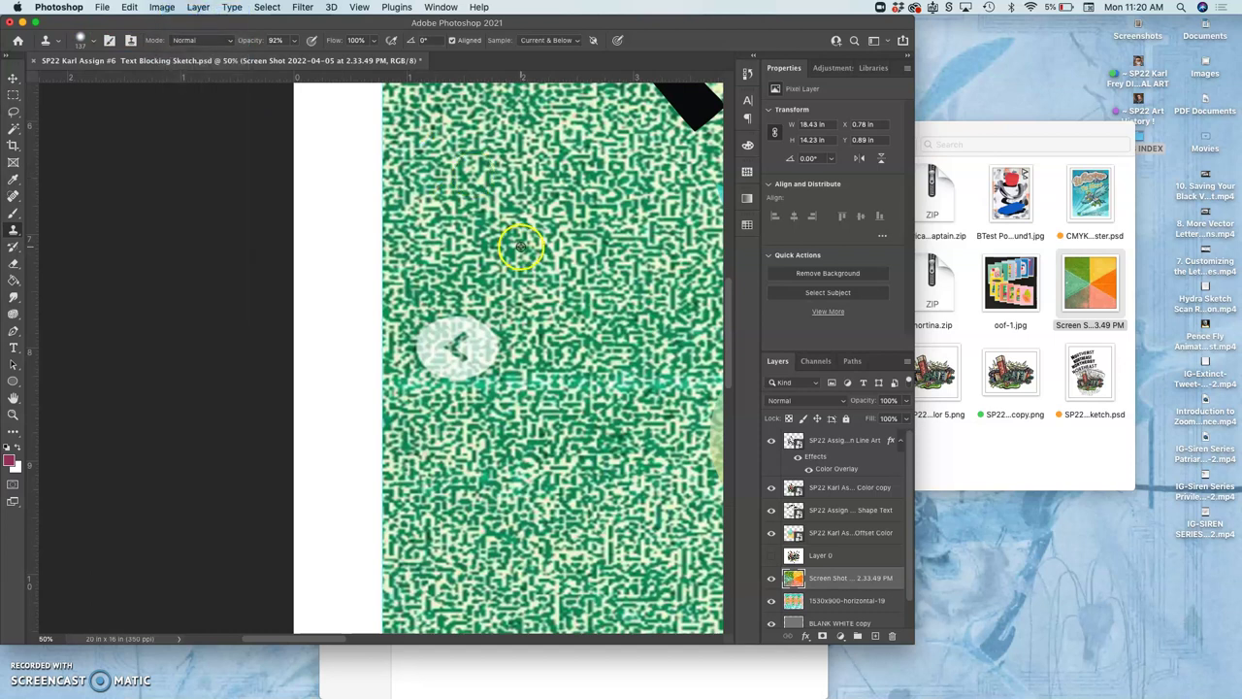
{"action": "mouse_move", "coordinate": [483, 296]}
{"action": "left_mouse_down"}
{"action": "mouse_move", "coordinate": [422, 339]}
{"action": "mouse_move", "coordinate": [456, 333]}
{"action": "mouse_move", "coordinate": [449, 357]}
{"action": "mouse_move", "coordinate": [485, 366]}
{"action": "mouse_move", "coordinate": [421, 384]}
{"action": "mouse_move", "coordinate": [483, 386]}
{"action": "left_mouse_up"}
{"action": "scroll", "coordinate": [483, 386], "scroll_direction": "right", "scroll_amount": 5}
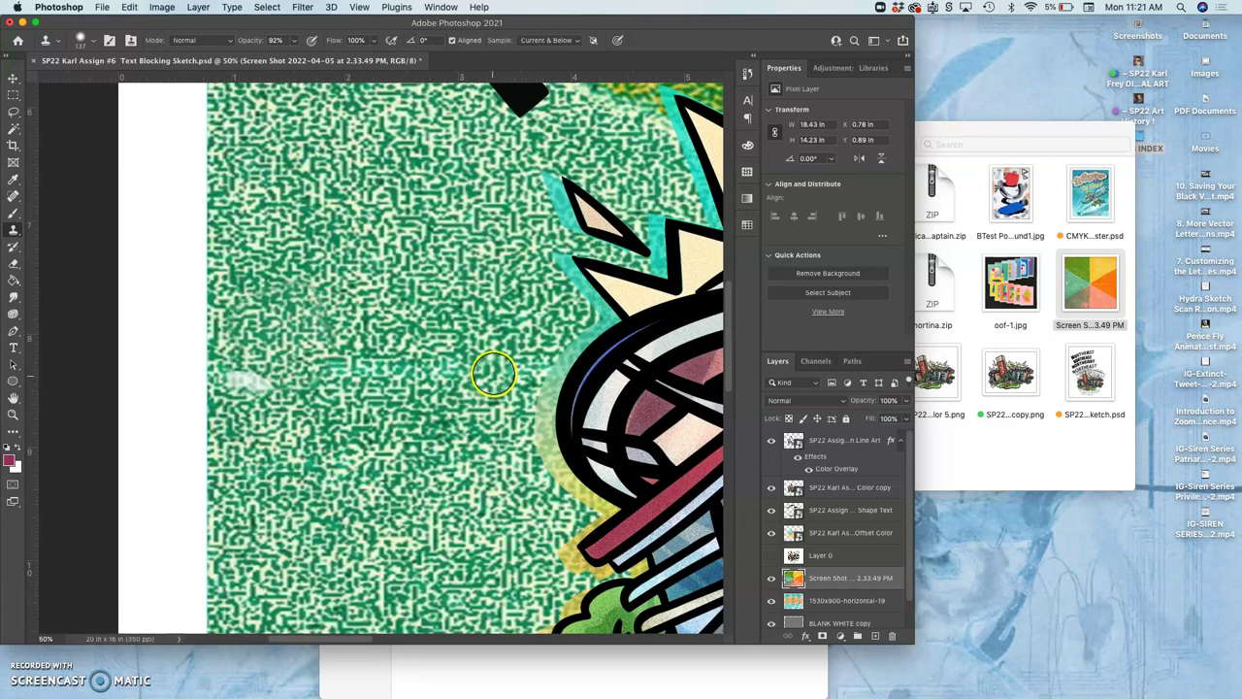
{"action": "mouse_move", "coordinate": [532, 356]}
{"action": "left_mouse_down"}
{"action": "mouse_move", "coordinate": [397, 349]}
{"action": "mouse_move", "coordinate": [272, 376]}
{"action": "mouse_move", "coordinate": [264, 361]}
{"action": "mouse_move", "coordinate": [243, 381]}
{"action": "left_mouse_up"}
{"action": "scroll", "coordinate": [347, 339], "scroll_direction": "right", "scroll_amount": 3}
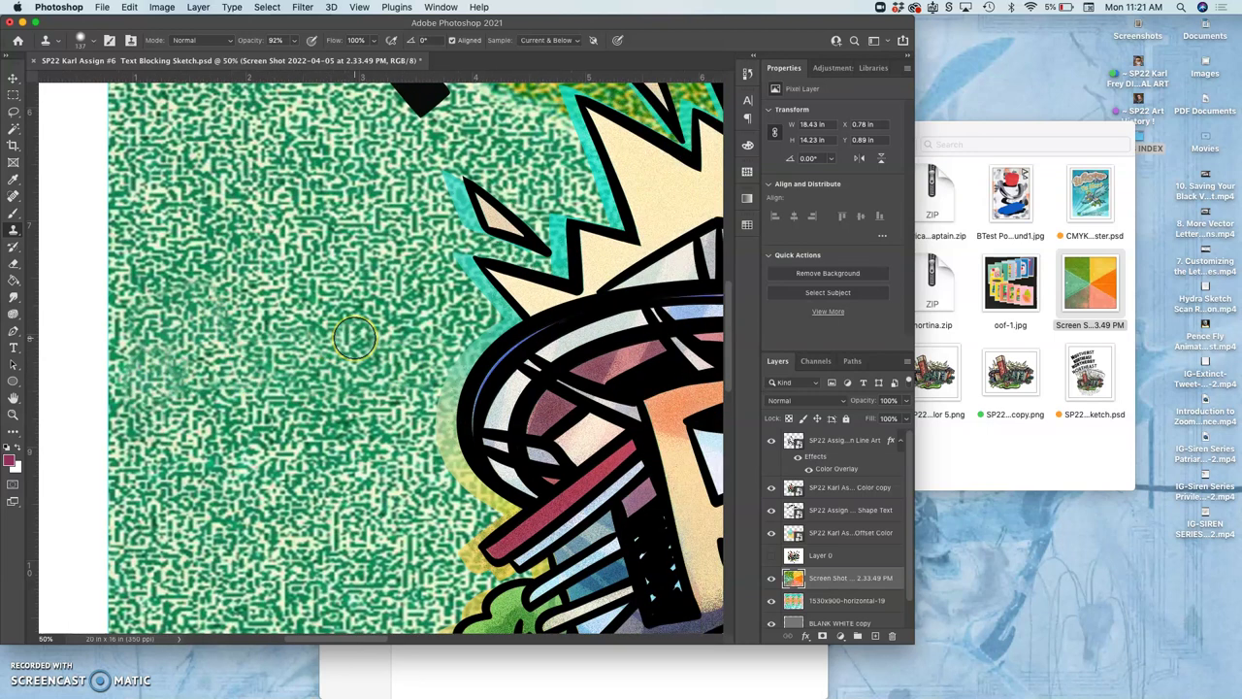
{"action": "scroll", "coordinate": [357, 342], "scroll_direction": "up", "scroll_amount": 5}
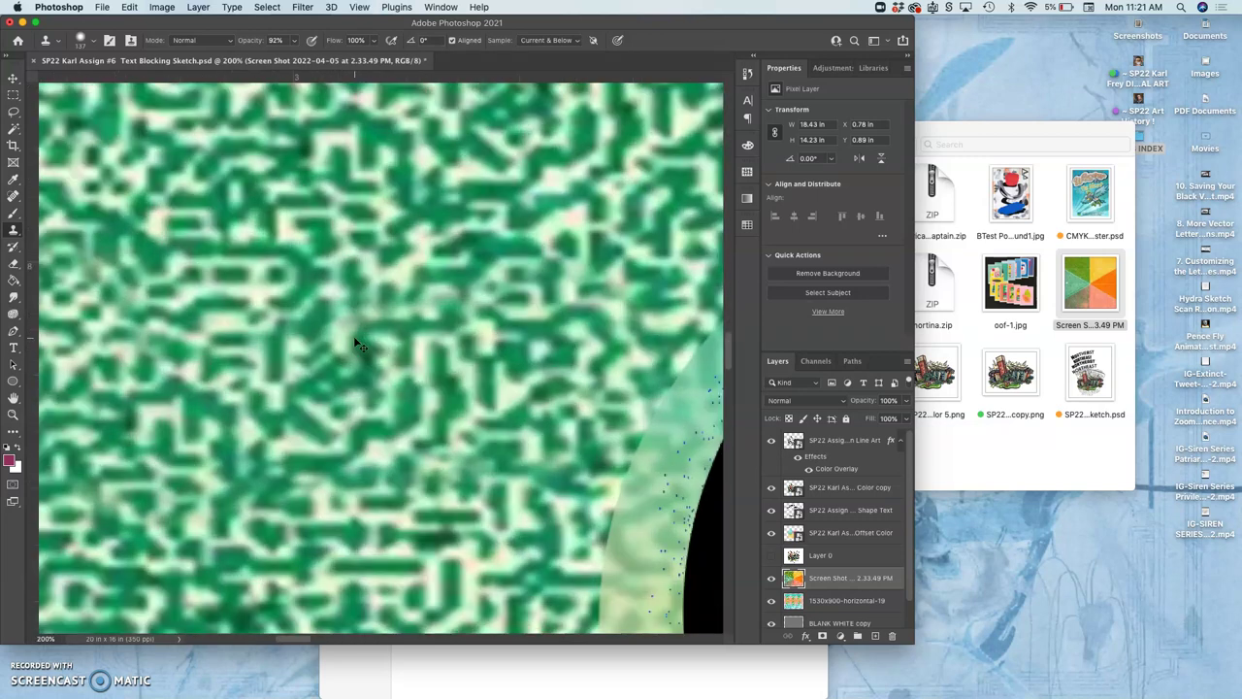
{"action": "key", "text": "super+minus"}
{"action": "key", "text": "super+minus"}
{"action": "key", "text": "super+minus"}
{"action": "key", "text": "super+minus"}
{"action": "key", "text": "super+minus"}
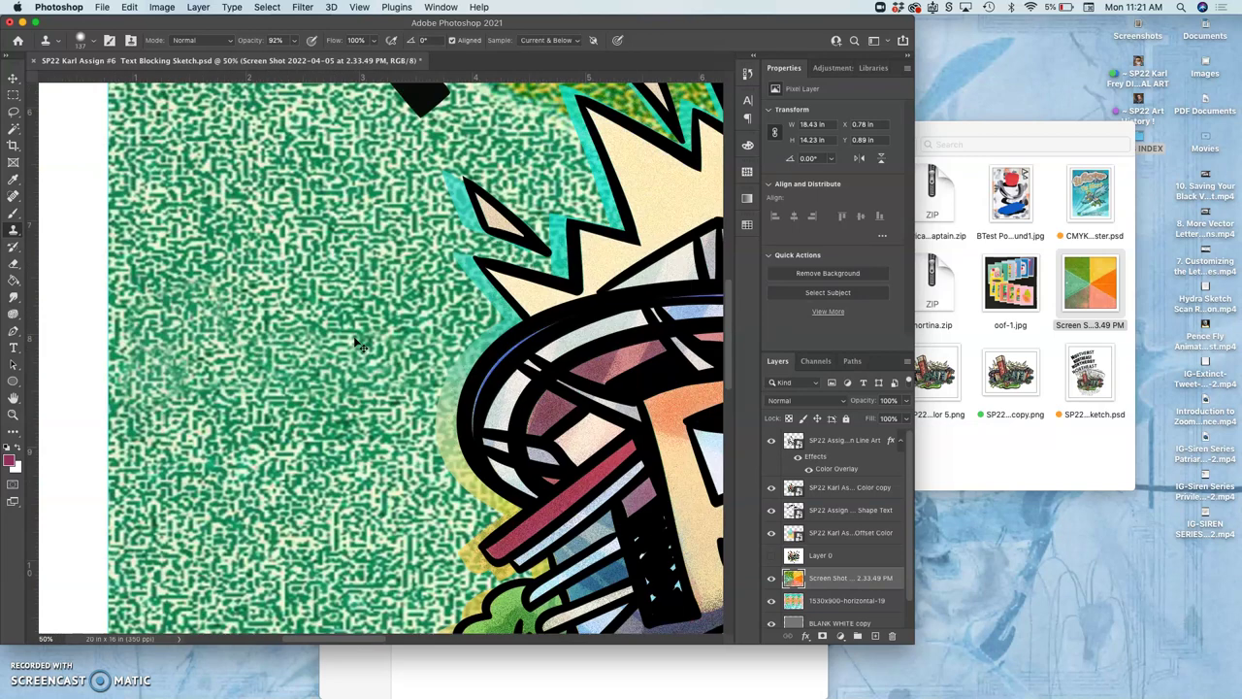
Blend the Screen Shot layer into the patterned background at 58% opacity with the Pin Light blend mode.
{"action": "key", "text": "super+minus"}
{"action": "key", "text": "super+minus"}
{"action": "key", "text": "super+minus"}
{"action": "scroll", "coordinate": [358, 342], "scroll_direction": "right", "scroll_amount": 3}
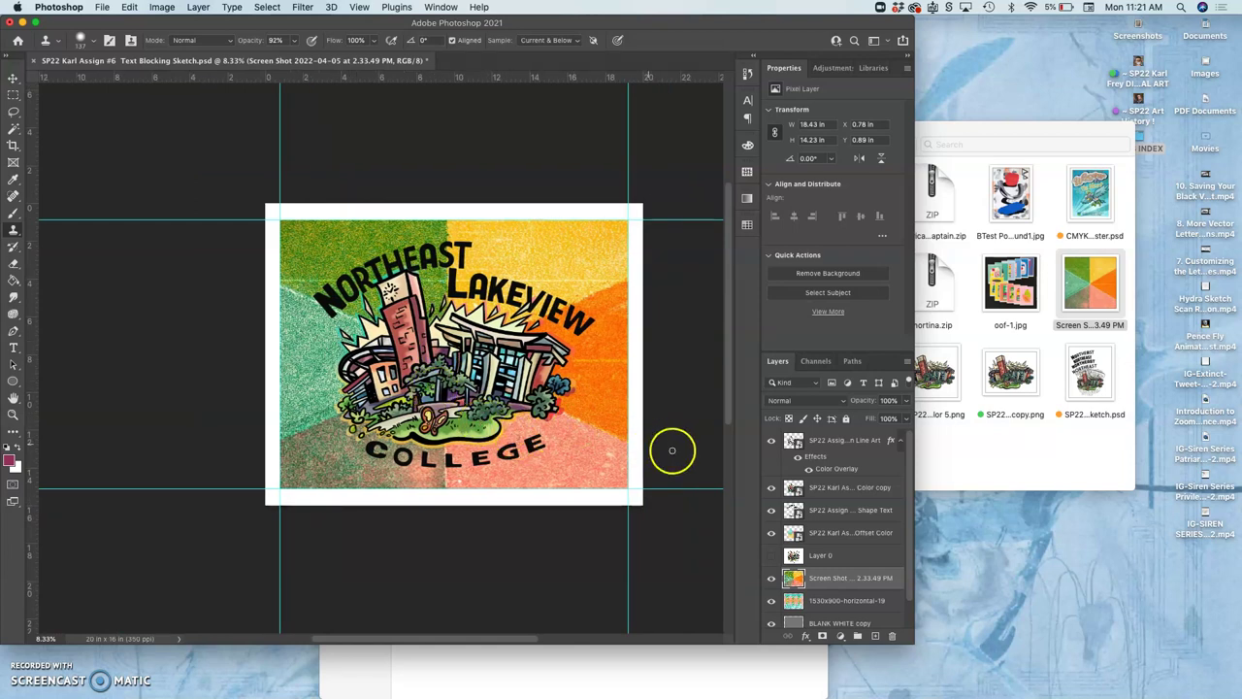
{"action": "left_click", "coordinate": [905, 401]}
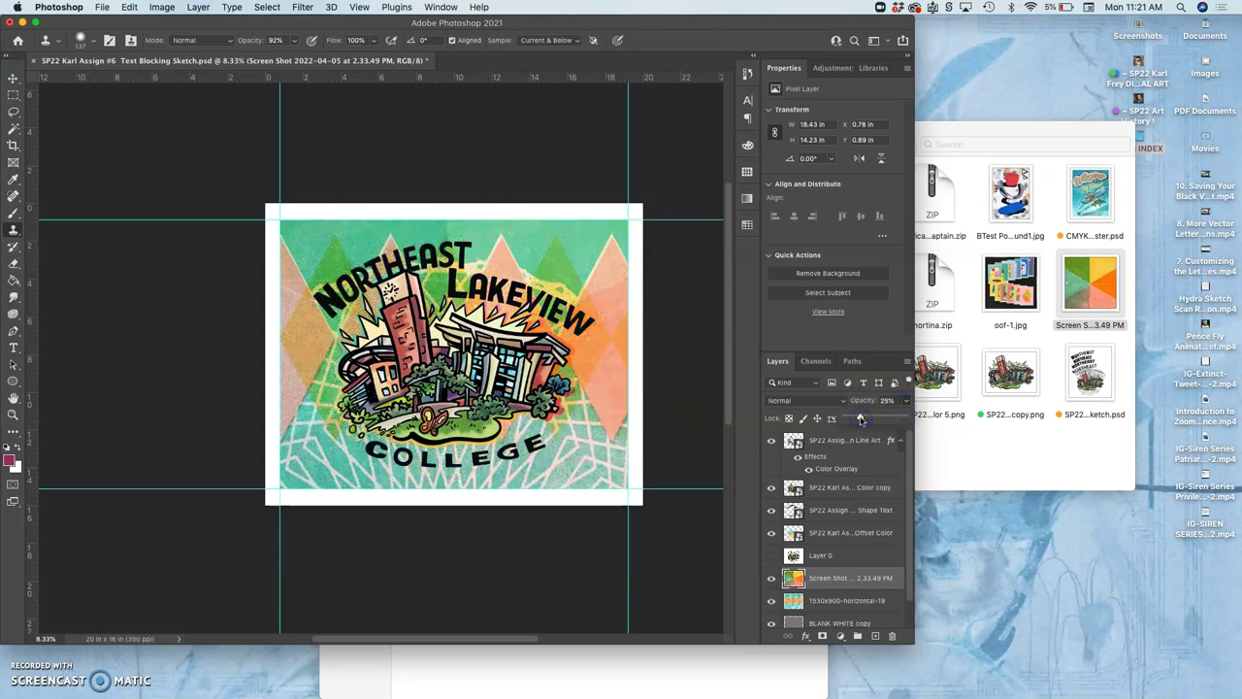
{"action": "left_click_drag", "start_coordinate": [871, 420], "coordinate": [873, 419]}
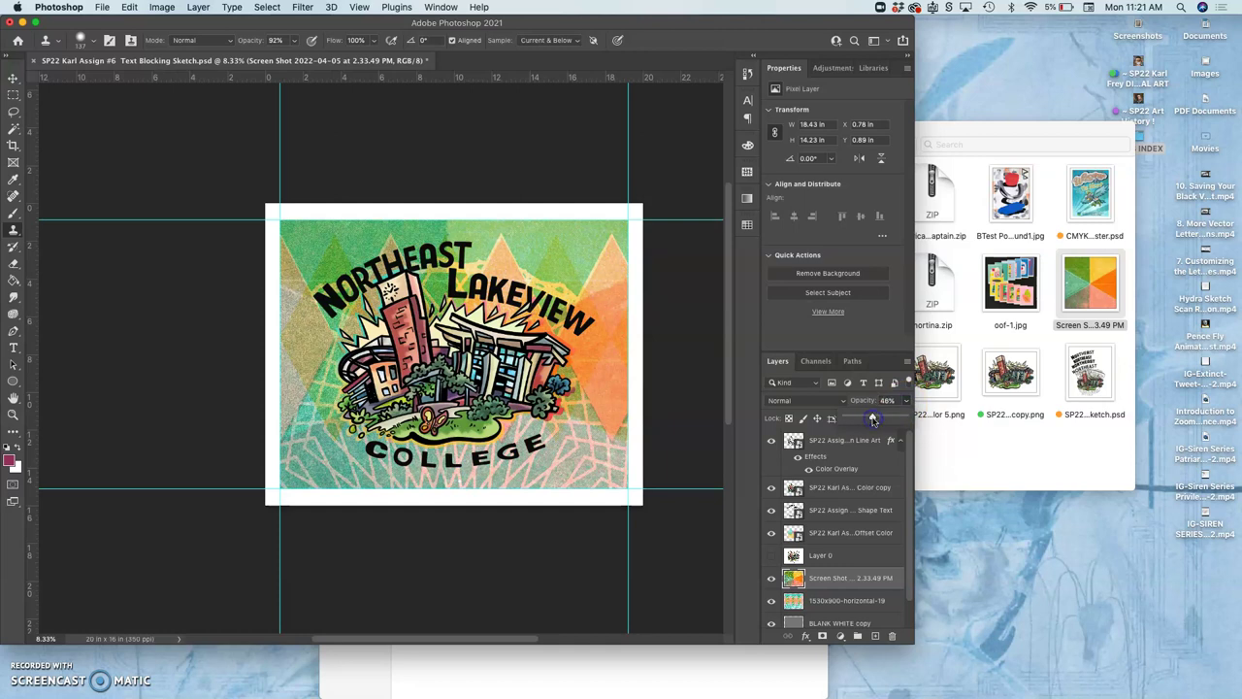
{"action": "left_click", "coordinate": [822, 401]}
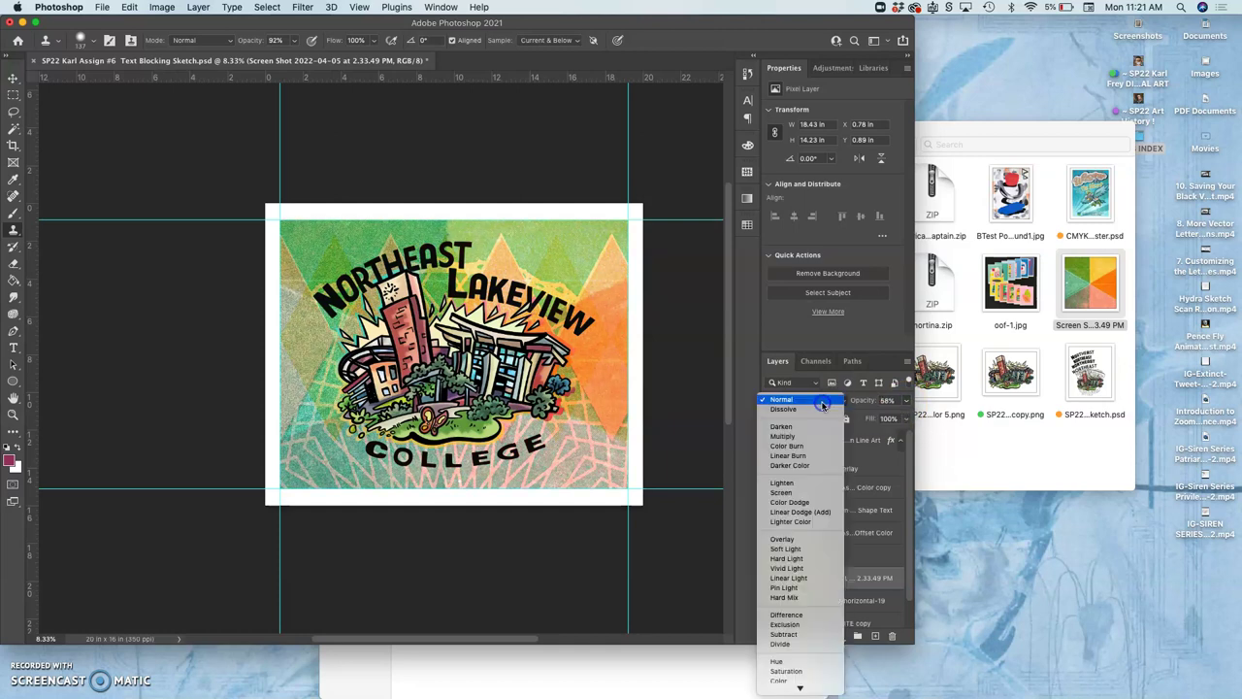
{"action": "left_click", "coordinate": [789, 589]}
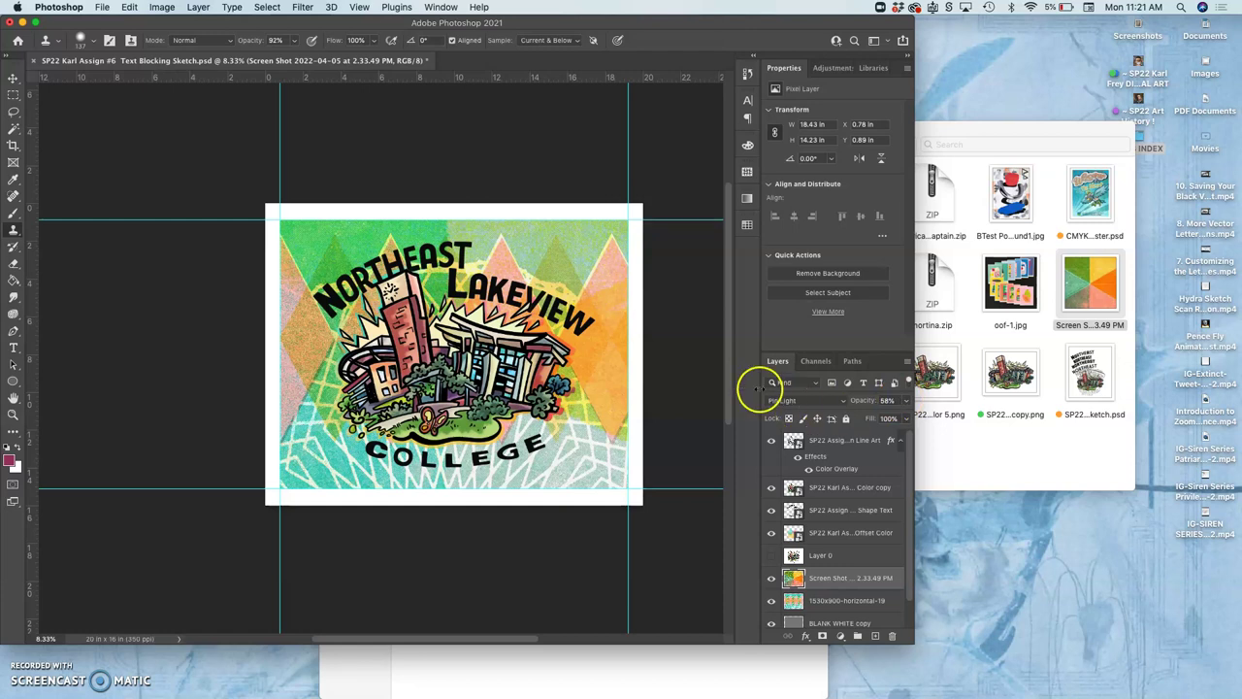
Temporarily hide the Screen Shot and 1530x900-horizontal-19 layers to compare the poster with and without its backgrounds.
{"action": "key", "text": "super+equal"}
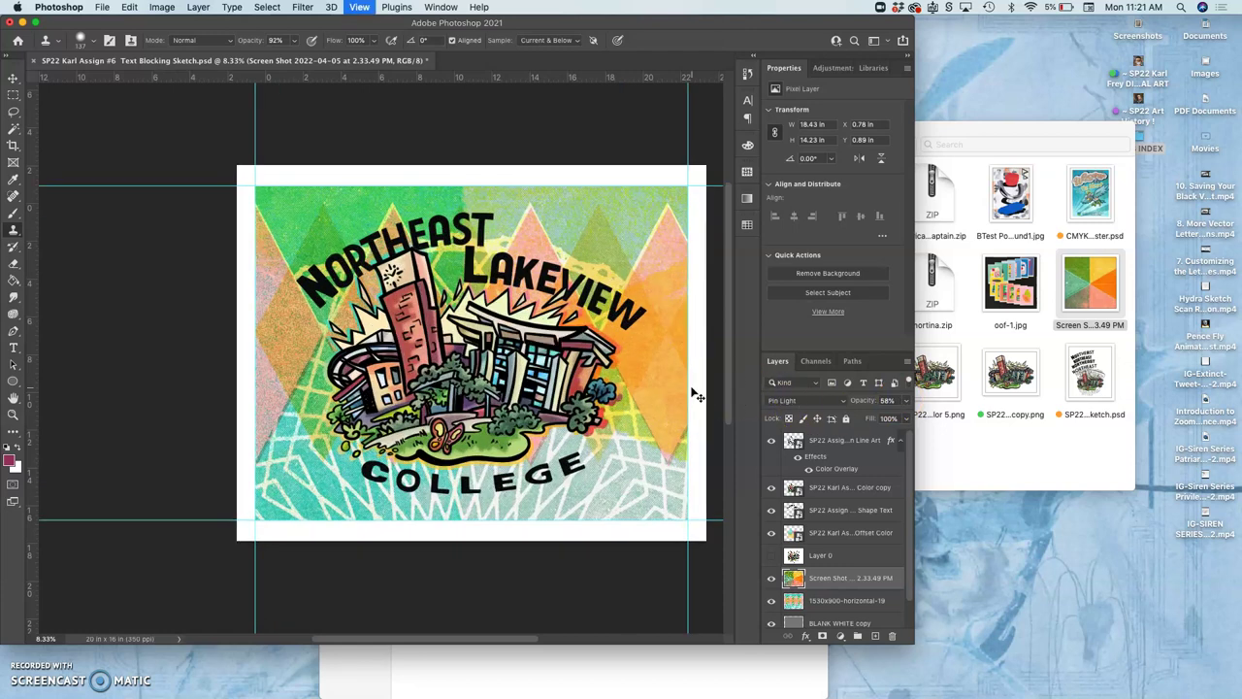
{"action": "left_click", "coordinate": [772, 600]}
{"action": "left_click", "coordinate": [772, 581]}
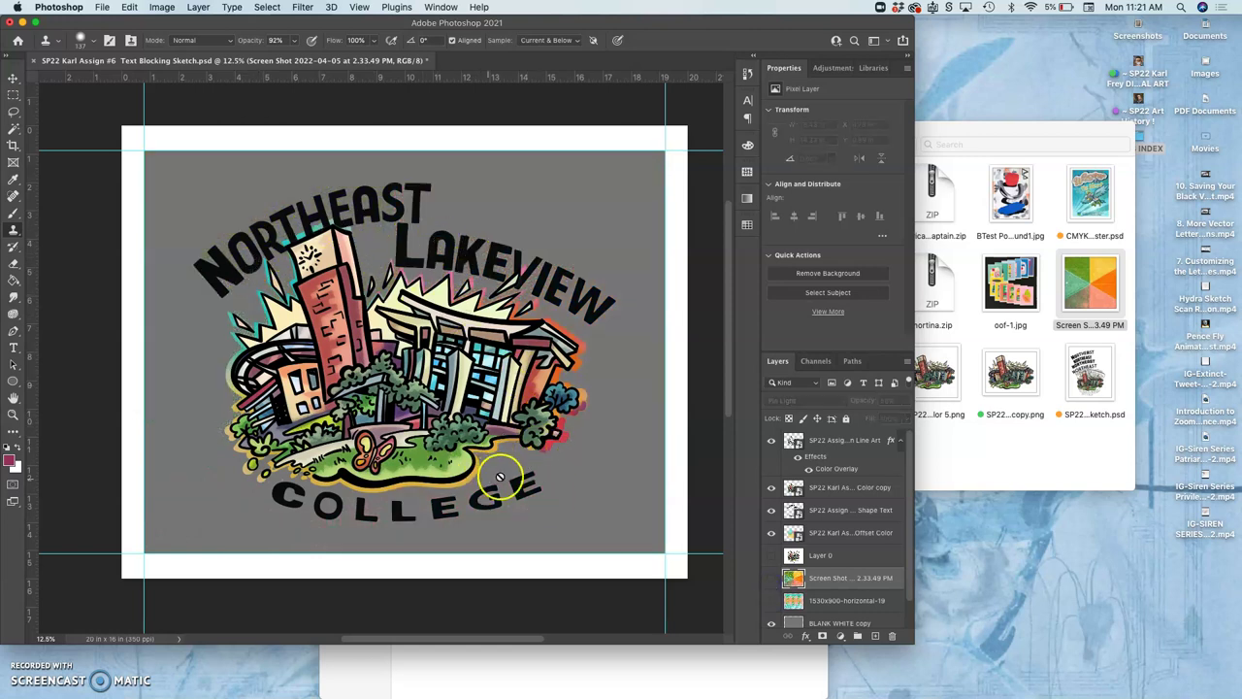
{"action": "left_click", "coordinate": [771, 578]}
{"action": "left_click", "coordinate": [772, 600]}
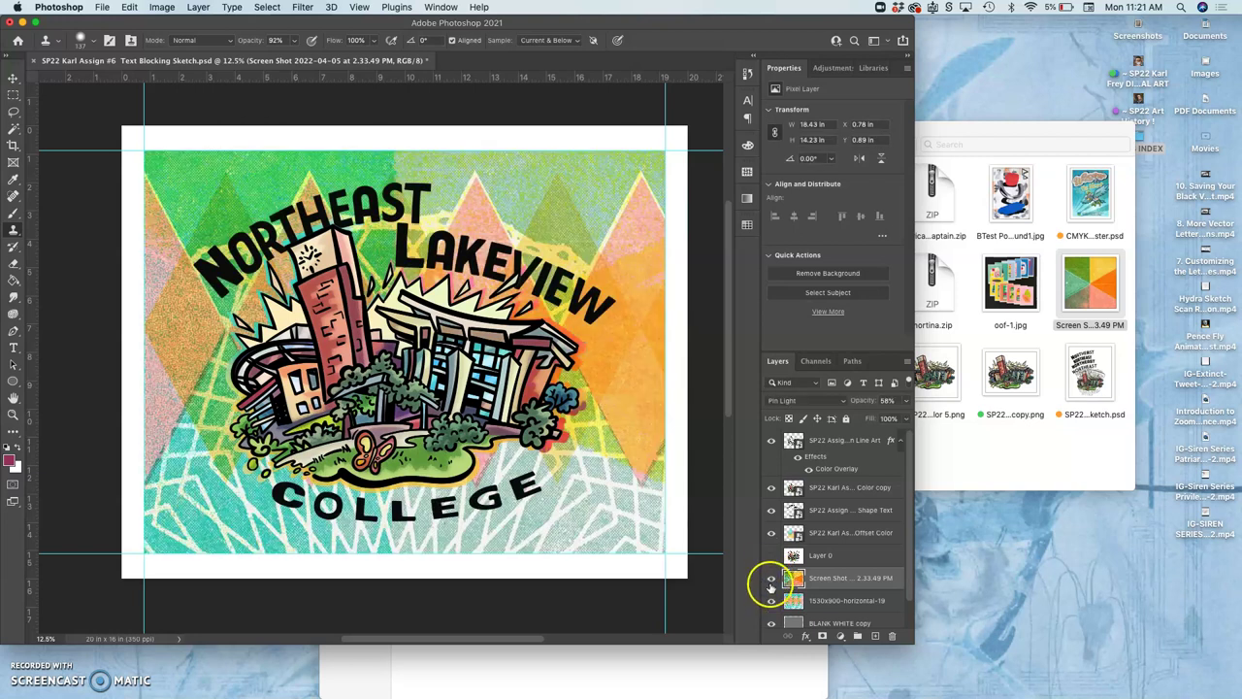
Hide the Screen Shot, 1530x900-horizontal-19 and Offset Color layers to isolate the illustration against the gray background.
{"action": "left_click", "coordinate": [771, 556]}
{"action": "left_click", "coordinate": [771, 556]}
{"action": "left_click", "coordinate": [772, 578]}
{"action": "left_click", "coordinate": [772, 600]}
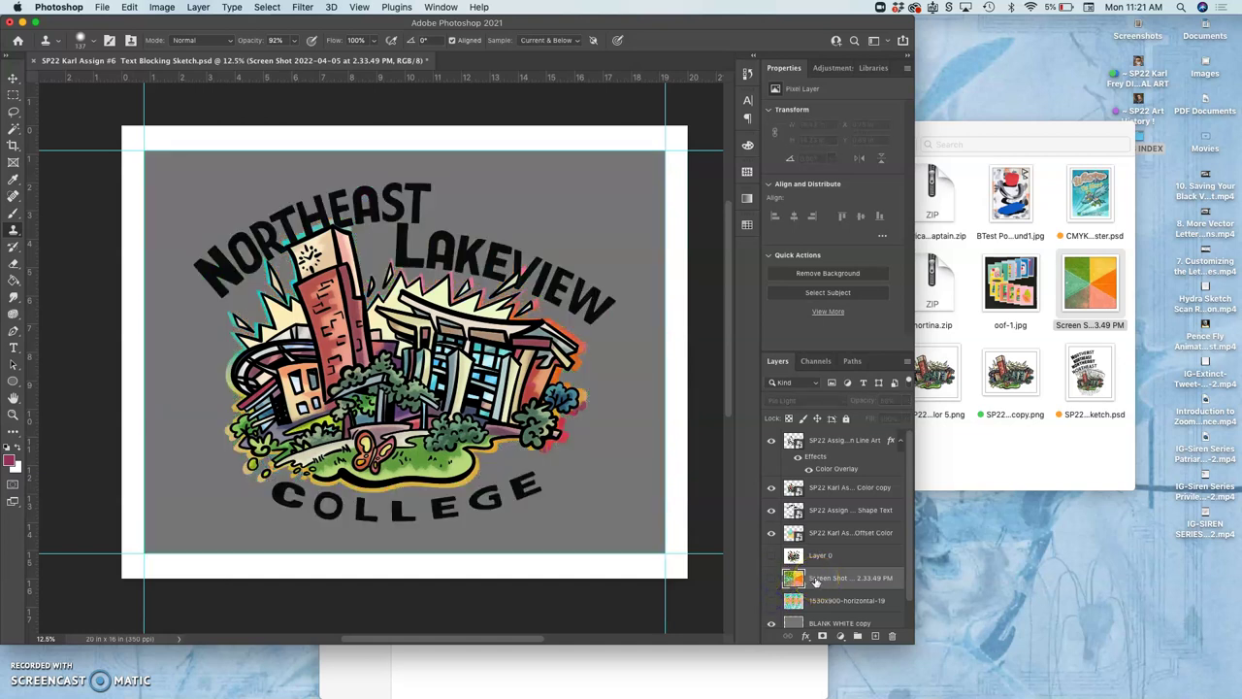
{"action": "key", "text": "super+equal"}
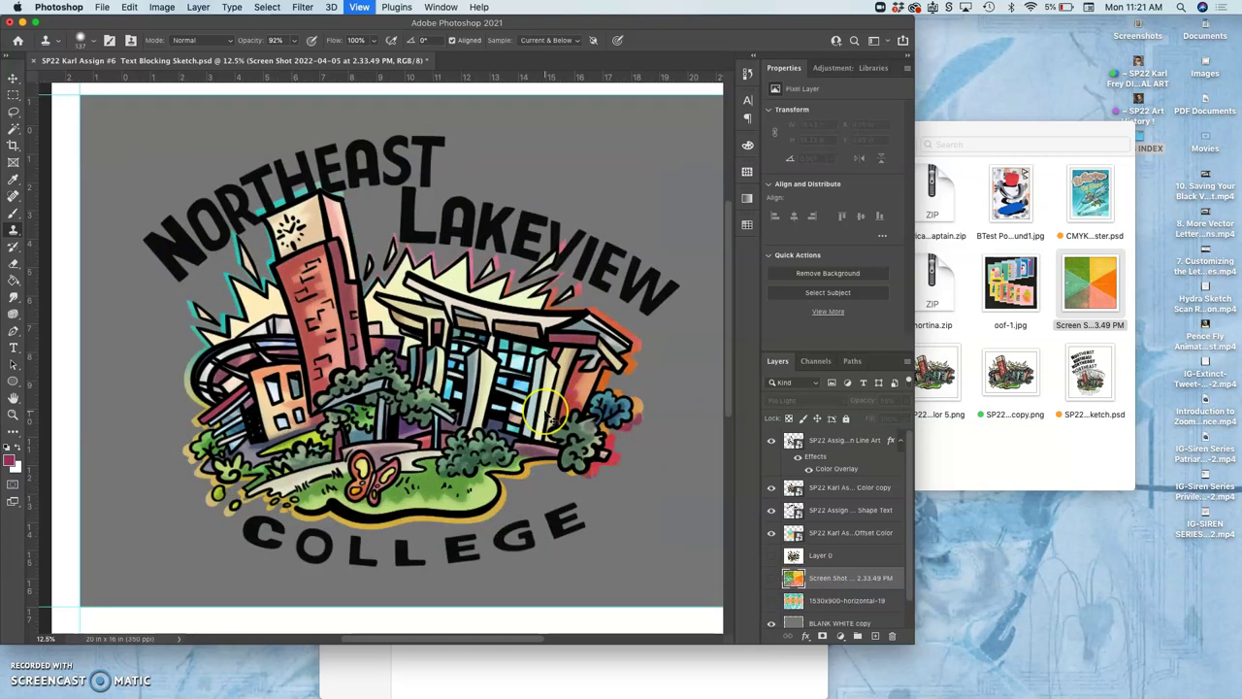
{"action": "scroll", "coordinate": [548, 415], "scroll_direction": "up", "scroll_amount": 5}
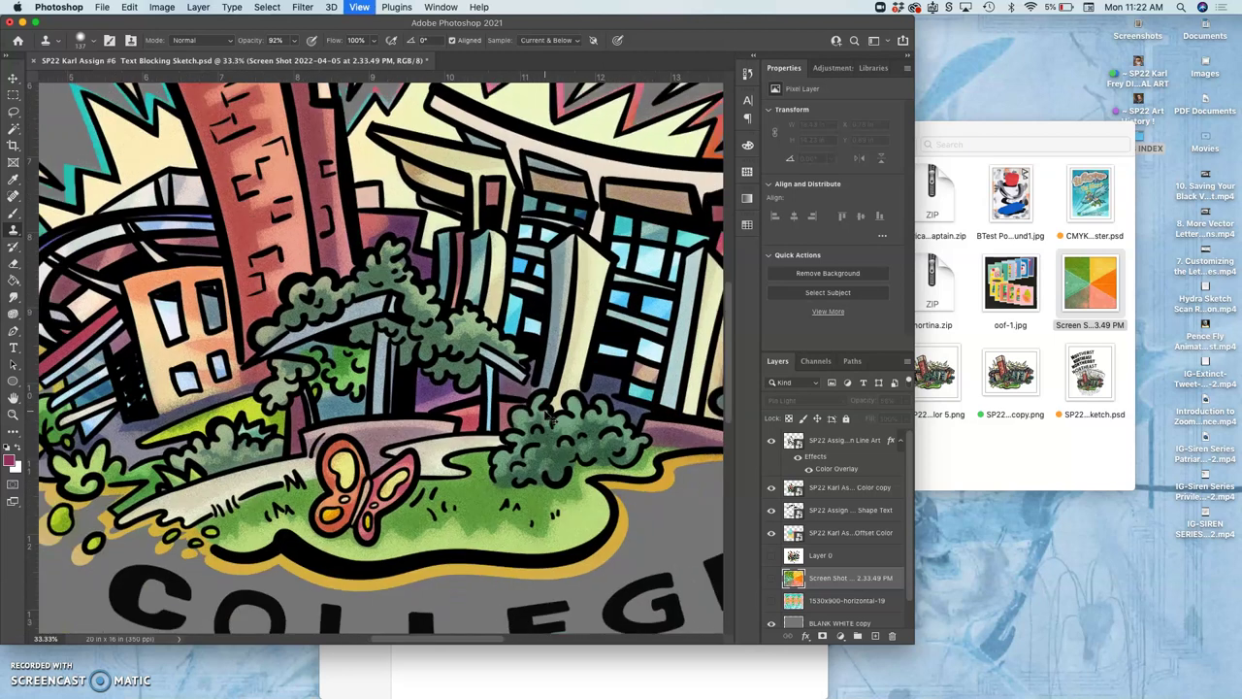
{"action": "key", "text": "super+minus"}
{"action": "key", "text": "super+minus"}
{"action": "scroll", "coordinate": [586, 325], "scroll_direction": "up", "scroll_amount": 2}
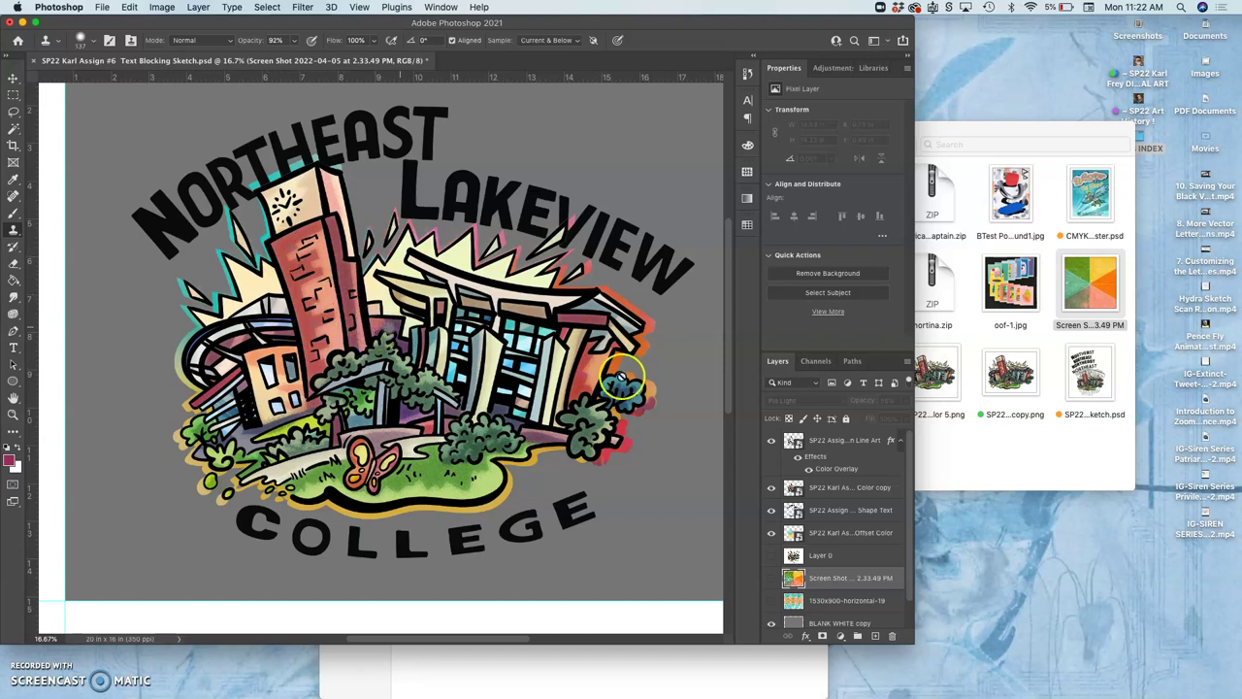
{"action": "left_click", "coordinate": [771, 534]}
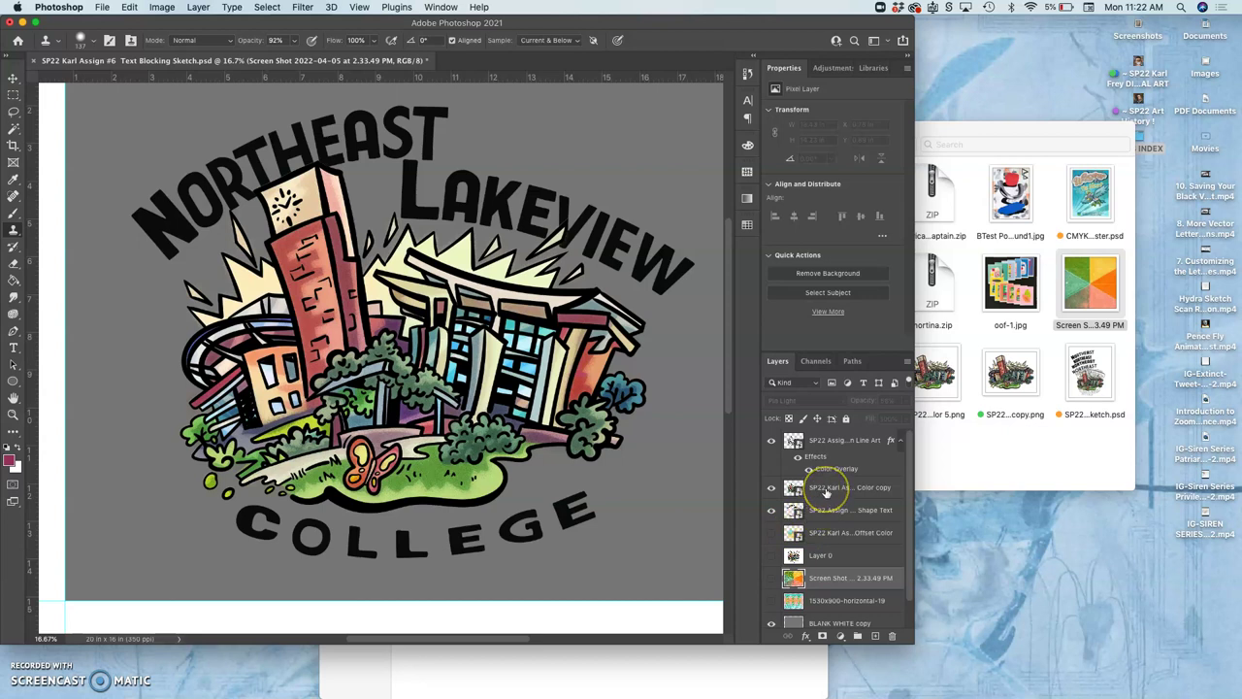
Toggle the Spot Illustration Color copy layer's visibility to compare the artwork with and without its color.
{"action": "left_click", "coordinate": [826, 491]}
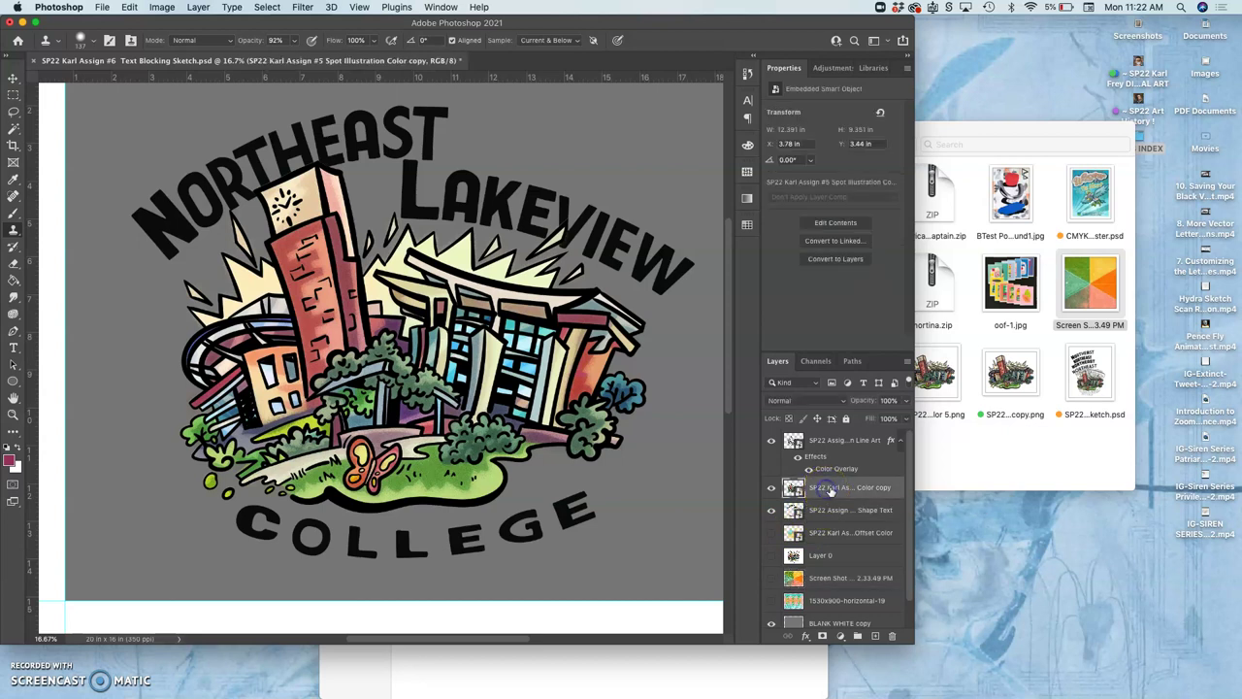
{"action": "left_click", "coordinate": [773, 490]}
{"action": "left_click", "coordinate": [773, 489]}
{"action": "left_click", "coordinate": [773, 489]}
{"action": "left_click", "coordinate": [772, 490]}
{"action": "left_click", "coordinate": [773, 490]}
{"action": "left_click", "coordinate": [773, 490]}
Add a white, centered 8 px Stroke at 84% opacity to the Spot Illustration Color copy layer.
{"action": "double_click", "coordinate": [843, 498]}
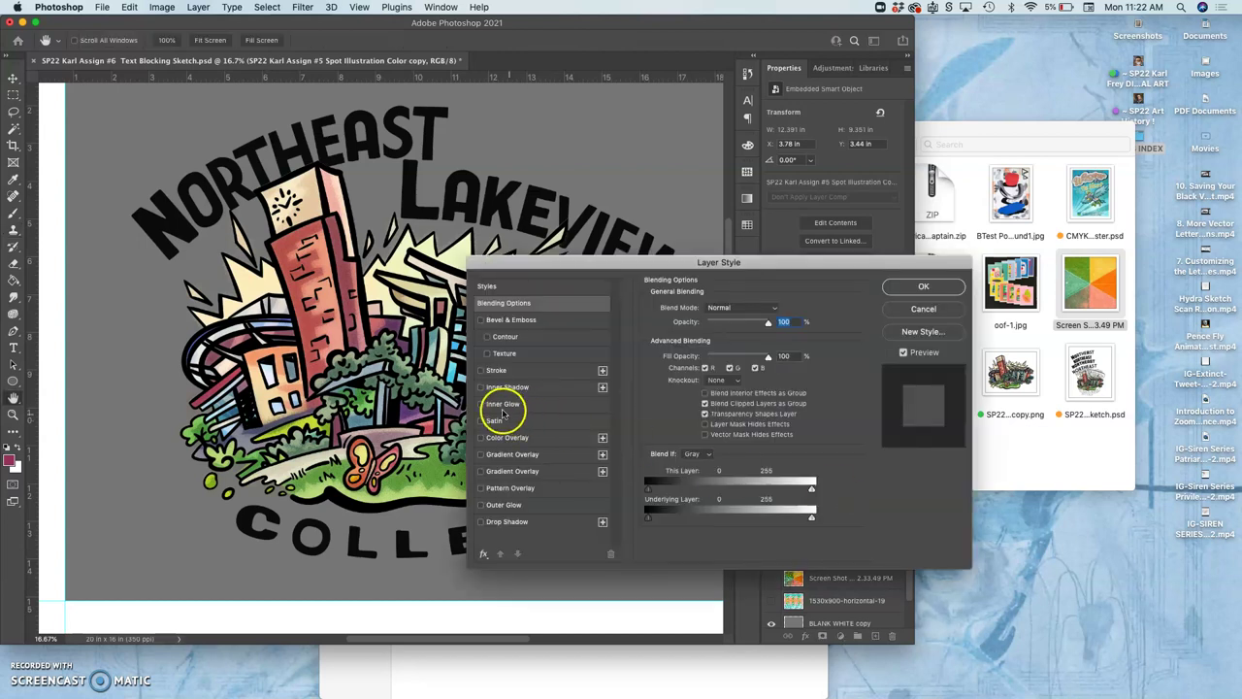
{"action": "left_click", "coordinate": [479, 370]}
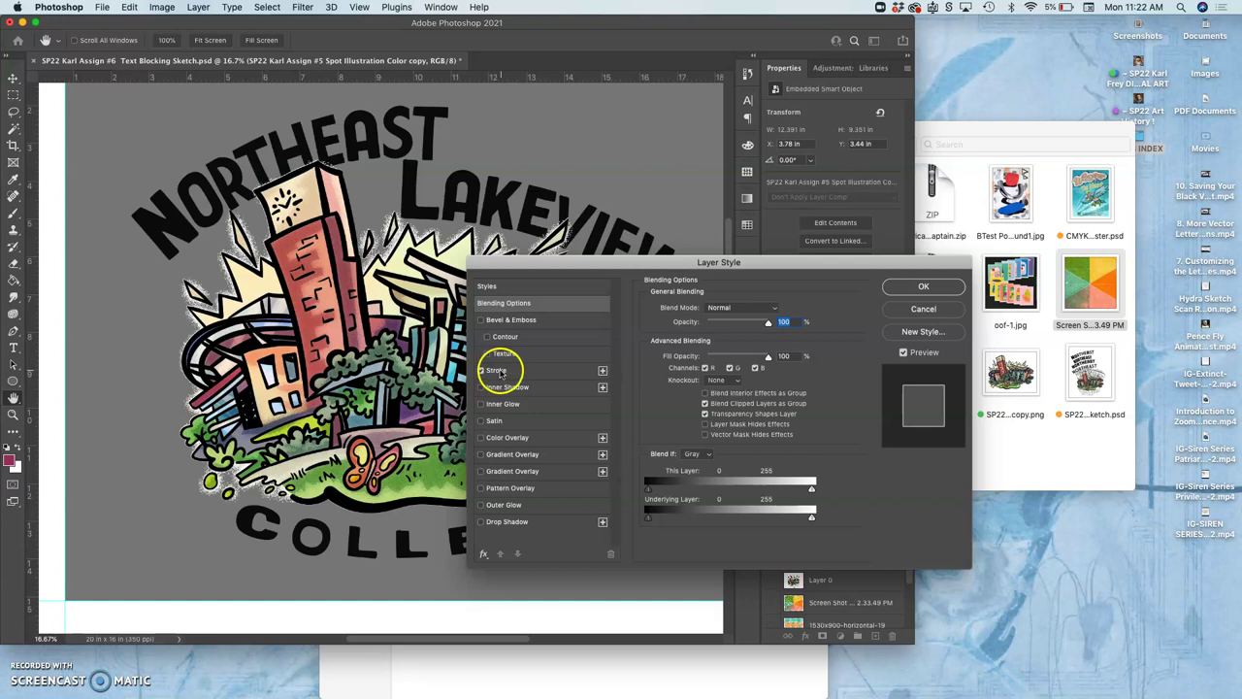
{"action": "mouse_move", "coordinate": [536, 263]}
{"action": "left_mouse_down"}
{"action": "mouse_move", "coordinate": [778, 149]}
{"action": "mouse_move", "coordinate": [774, 161]}
{"action": "left_mouse_up"}
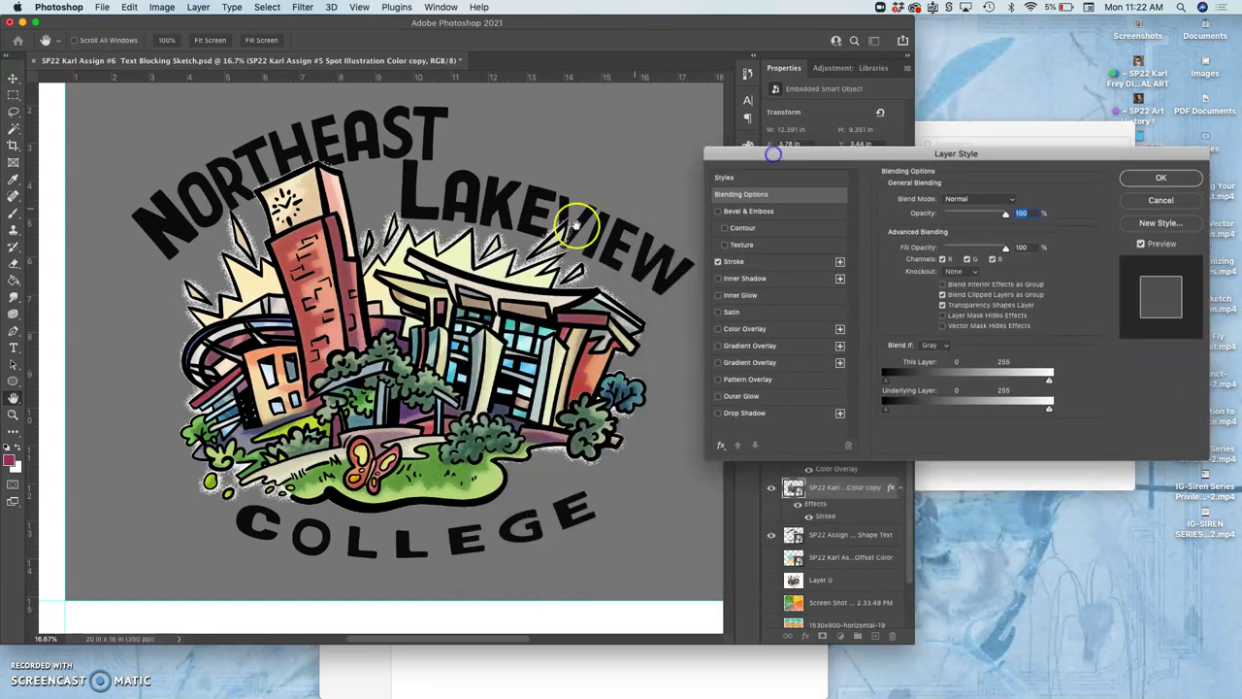
{"action": "left_click", "coordinate": [750, 264]}
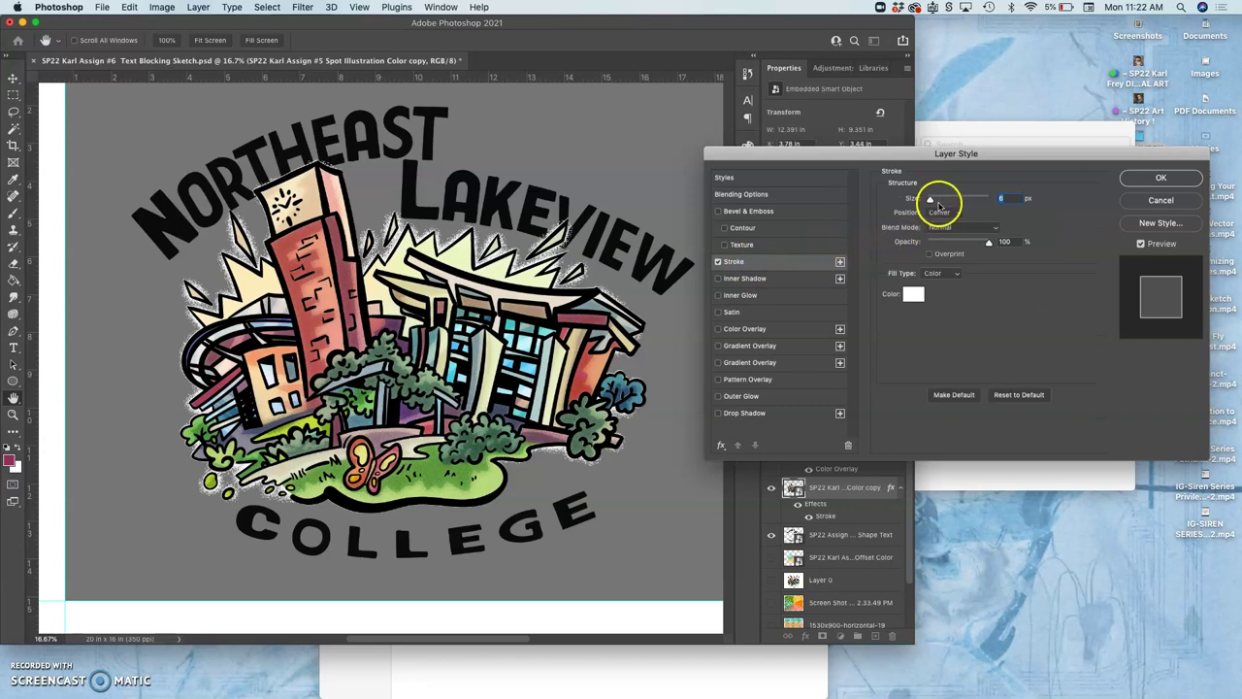
{"action": "mouse_move", "coordinate": [932, 201]}
{"action": "left_mouse_down"}
{"action": "mouse_move", "coordinate": [945, 200]}
{"action": "mouse_move", "coordinate": [932, 201]}
{"action": "left_mouse_up"}
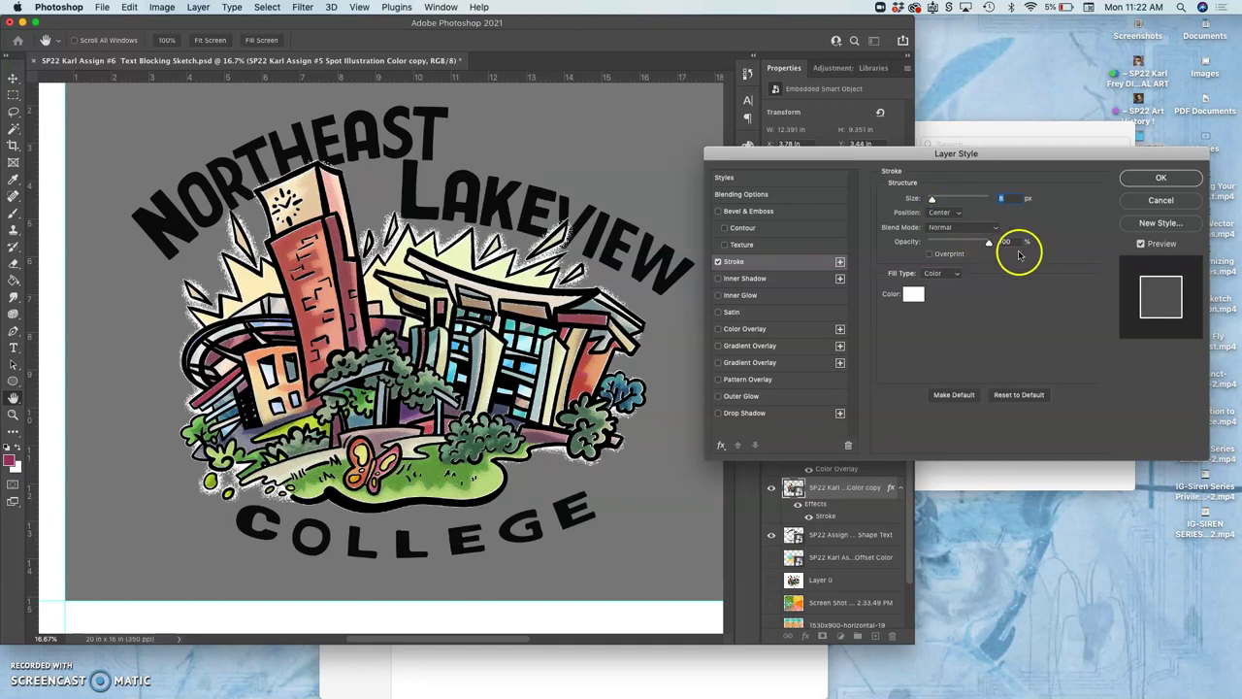
{"action": "left_click_drag", "start_coordinate": [990, 244], "coordinate": [980, 250]}
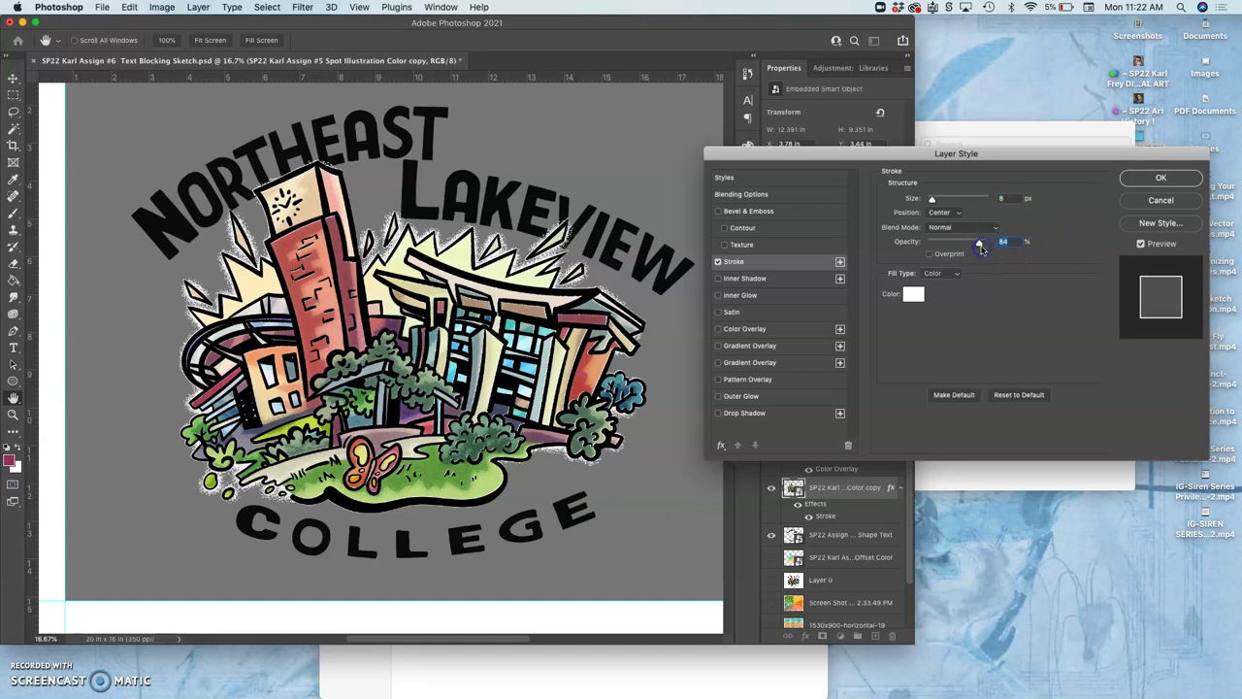
{"action": "left_click", "coordinate": [1178, 178]}
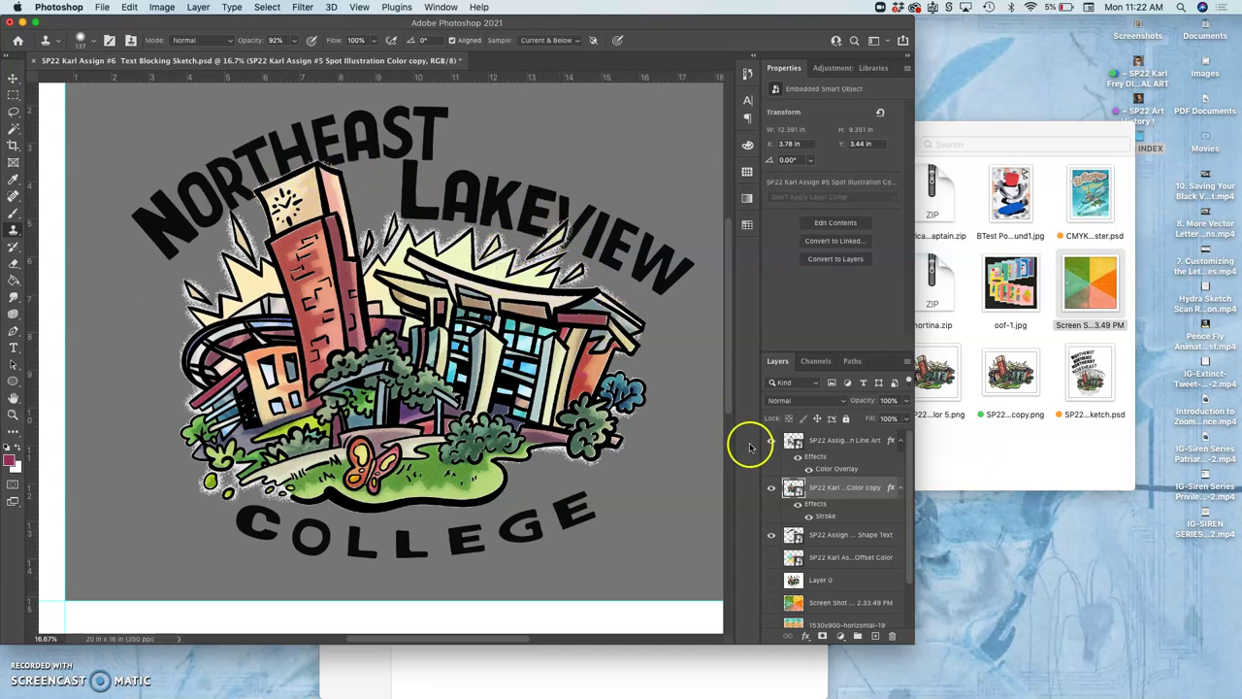
Toggle the Color copy layer's effects to compare the illustration with and without its stroke.
{"action": "left_click", "coordinate": [797, 505]}
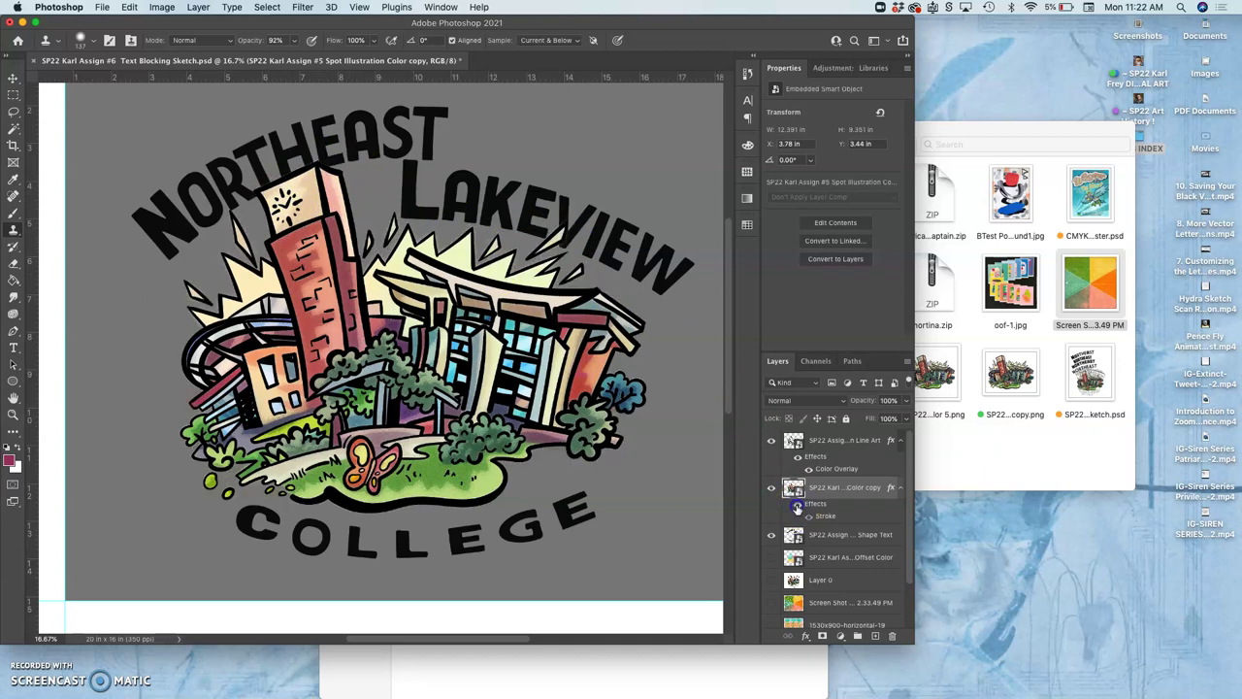
{"action": "left_click", "coordinate": [796, 505]}
{"action": "left_click", "coordinate": [797, 505]}
{"action": "left_click", "coordinate": [797, 505]}
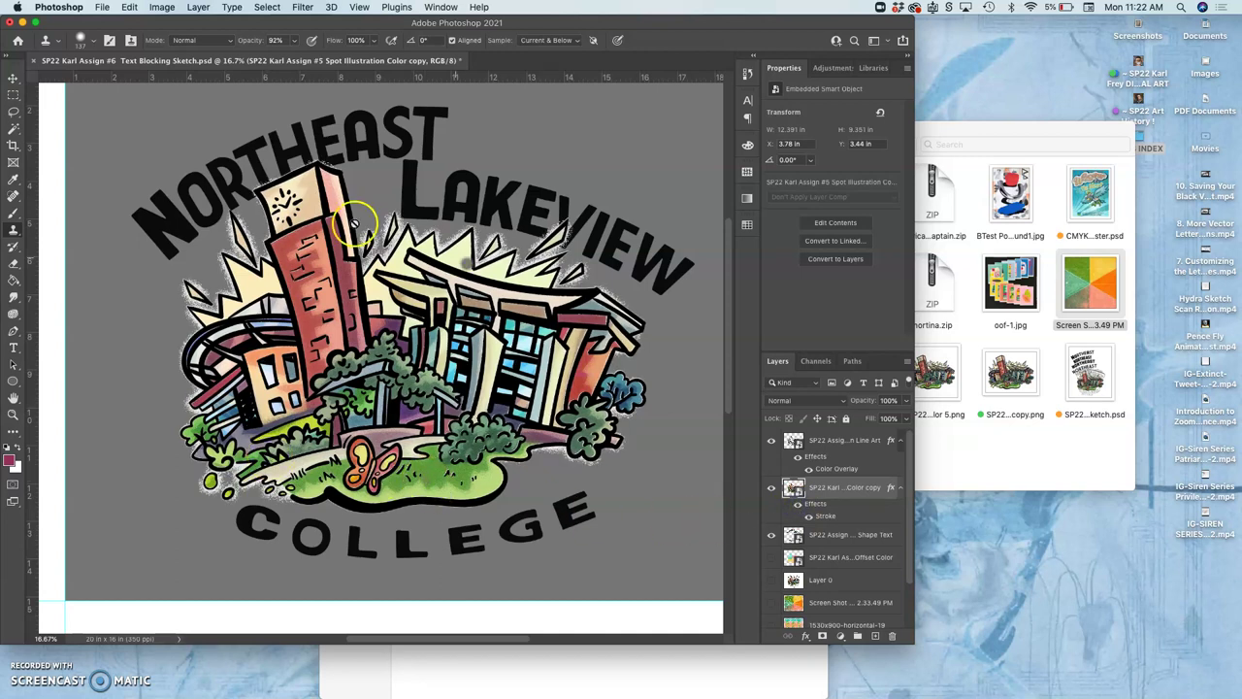
Add a white, centered 6 px Stroke at 100% opacity to the Spot Illustration Line Art layer.
{"action": "double_click", "coordinate": [827, 456]}
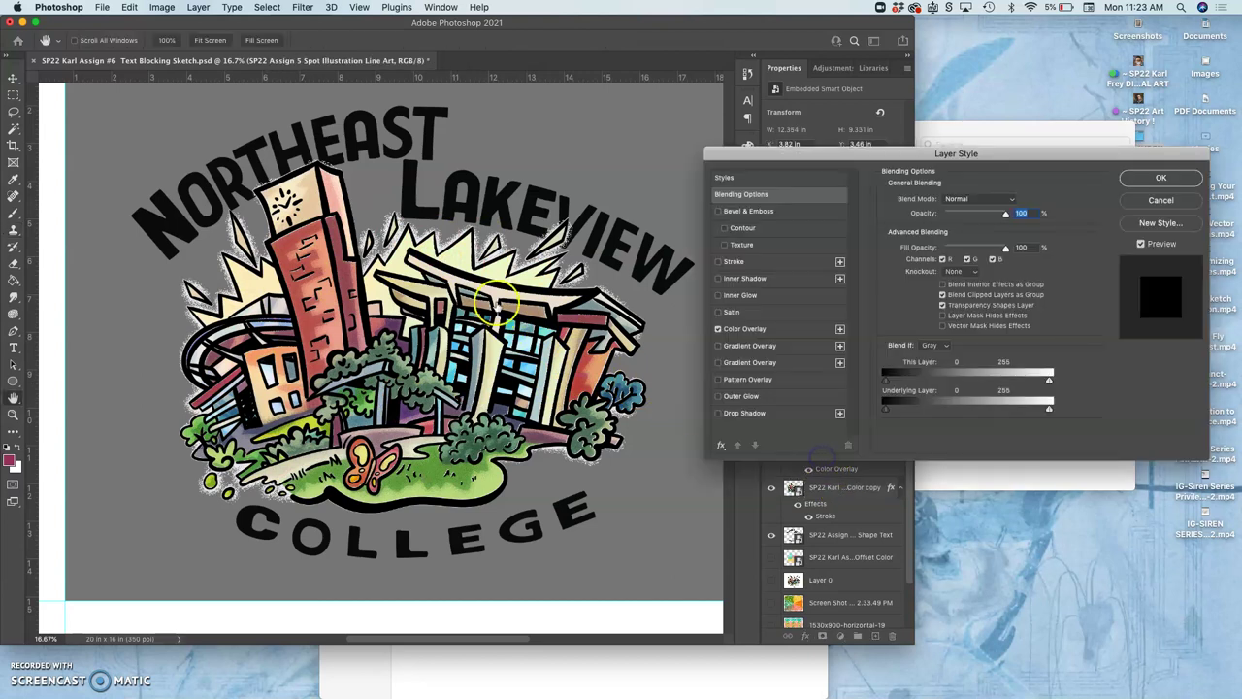
{"action": "left_click", "coordinate": [719, 263]}
{"action": "left_click", "coordinate": [743, 264]}
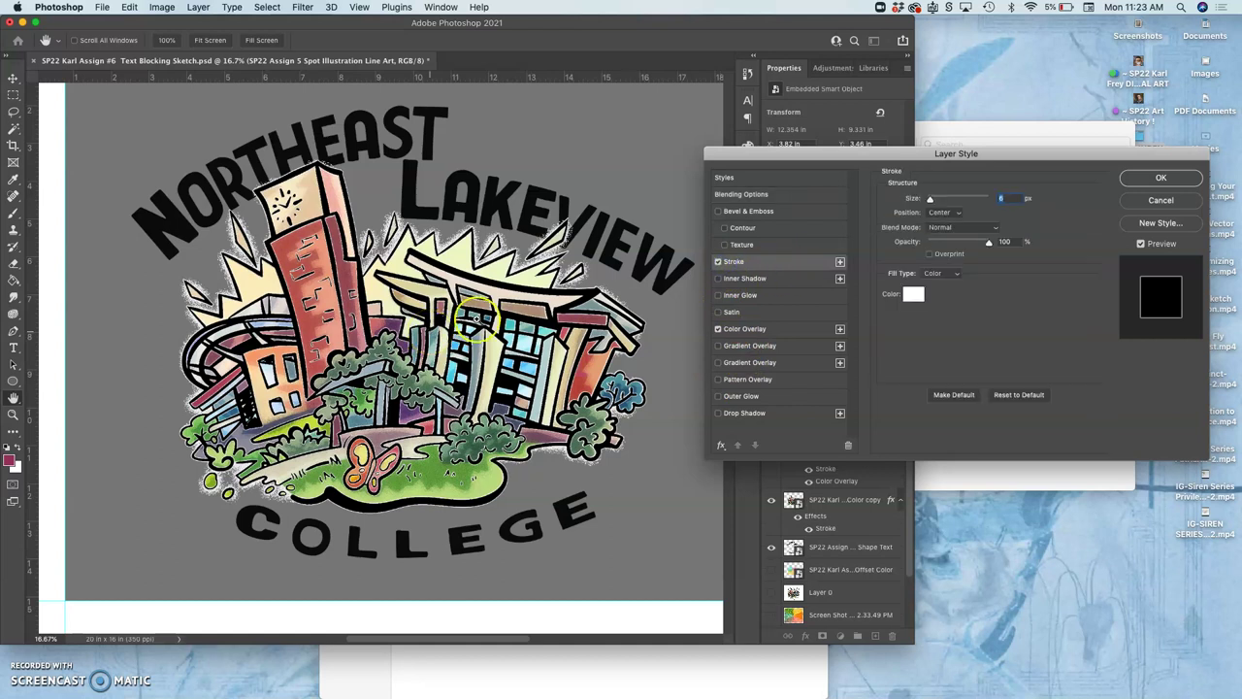
{"action": "key", "text": "super+plus"}
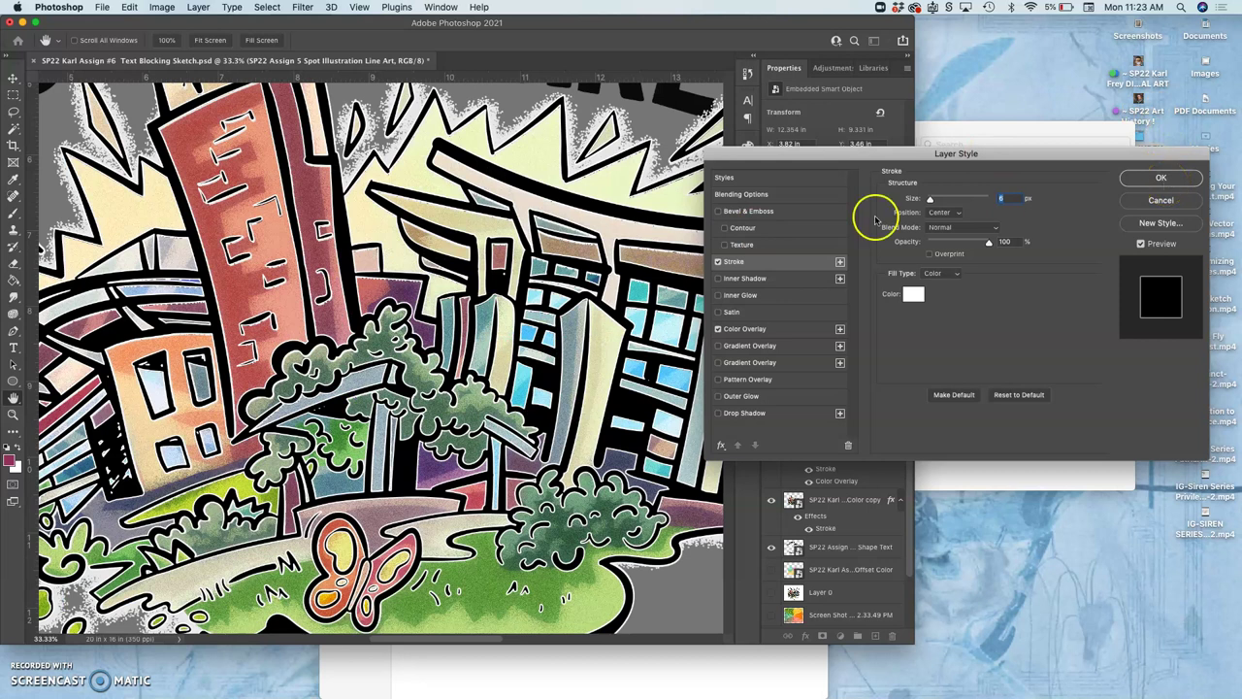
{"action": "key", "text": "super+plus"}
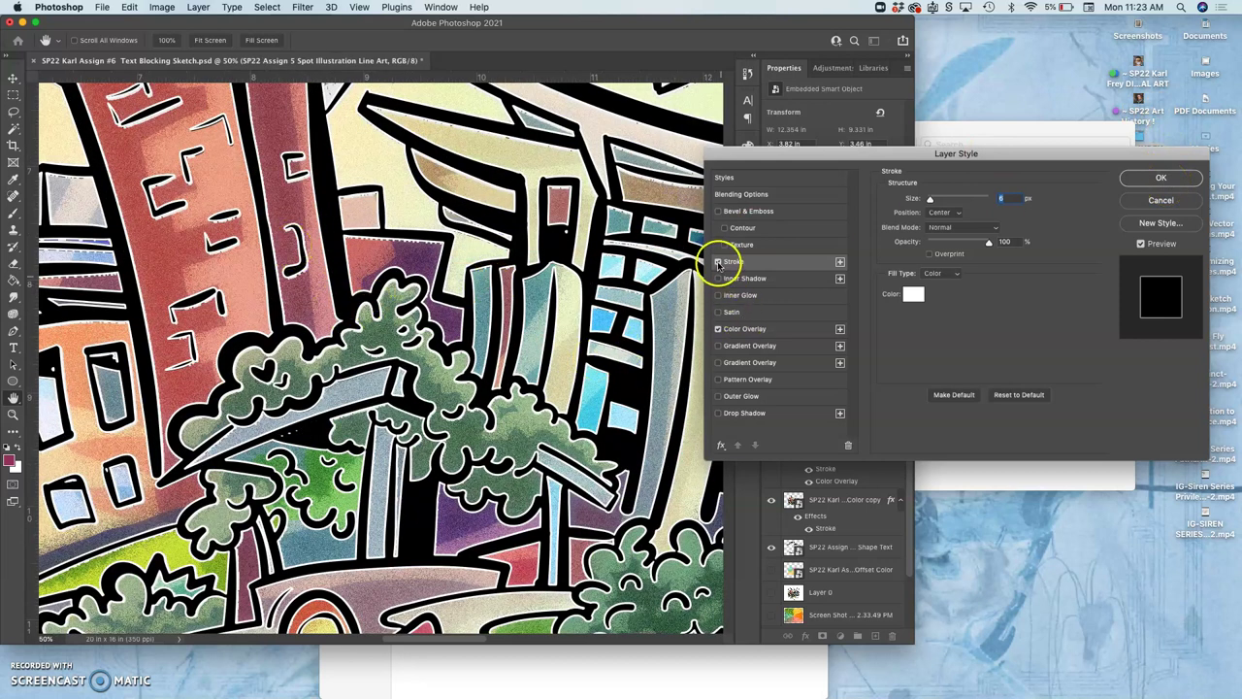
{"action": "left_click", "coordinate": [718, 262]}
{"action": "left_click", "coordinate": [719, 262]}
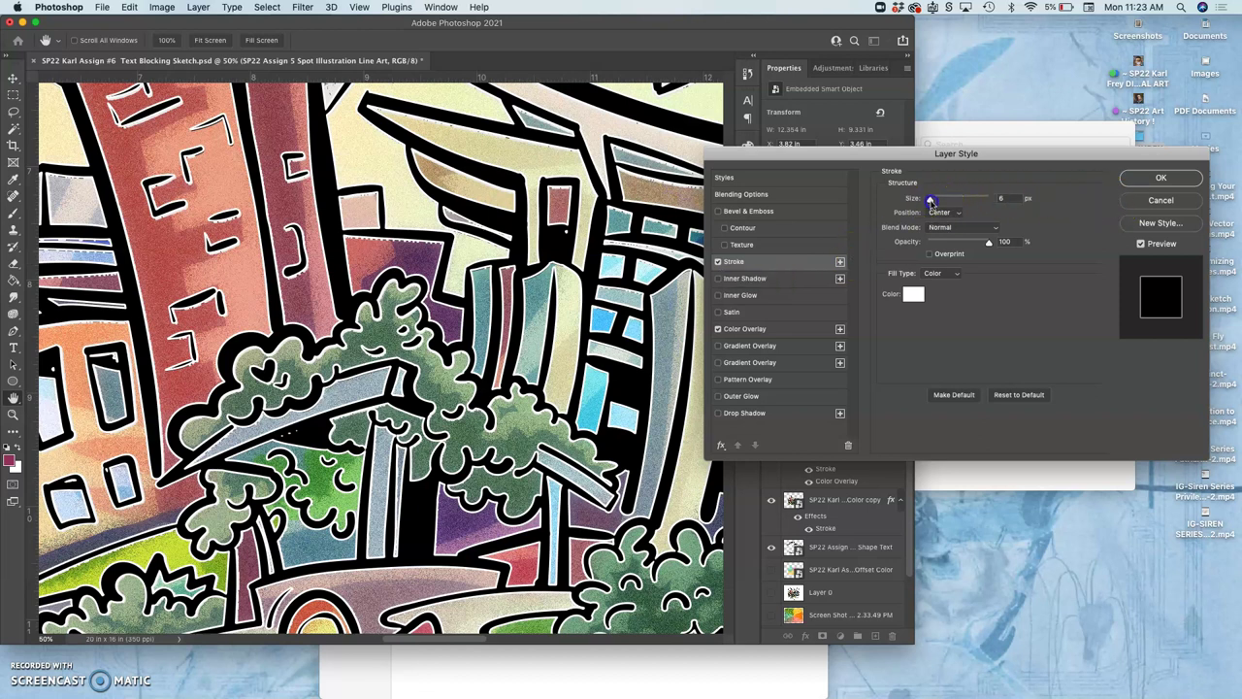
{"action": "left_click_drag", "start_coordinate": [926, 199], "coordinate": [931, 200]}
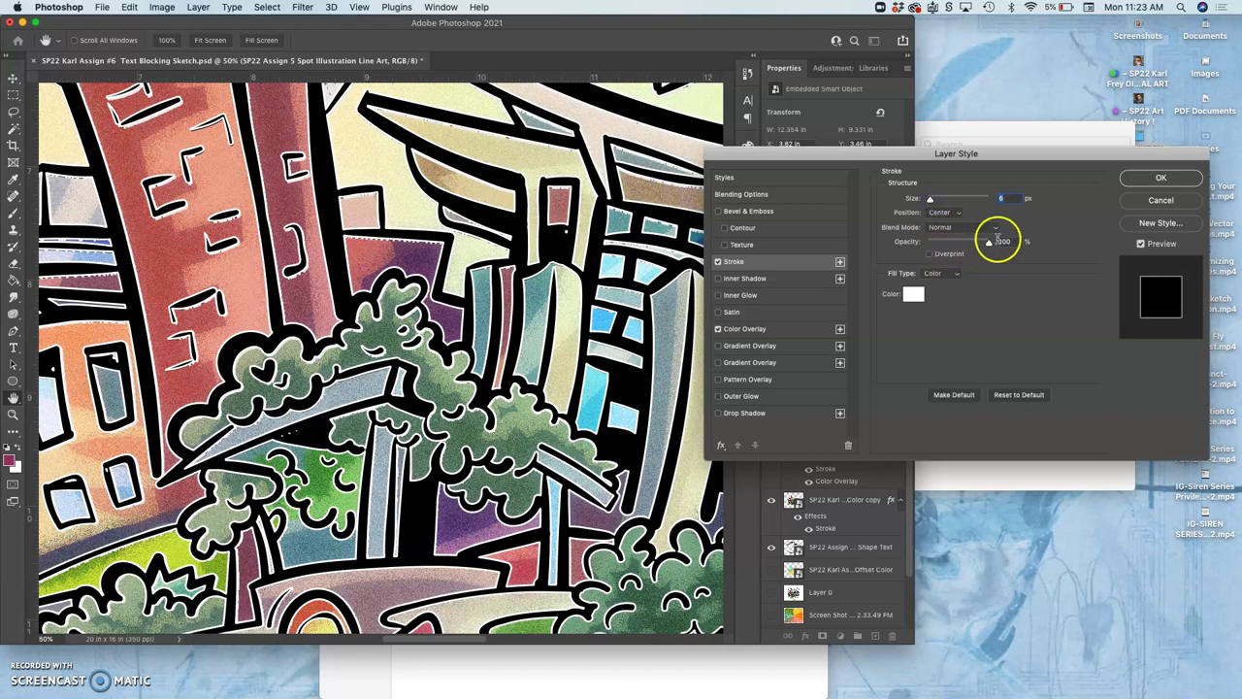
{"action": "left_click", "coordinate": [1157, 178]}
Show the Offset Color, 1530x900-horizontal-19 and Screen Shot layers again behind the illustration.
{"action": "key", "text": "super+minus"}
{"action": "key", "text": "super+minus"}
{"action": "key", "text": "super+minus"}
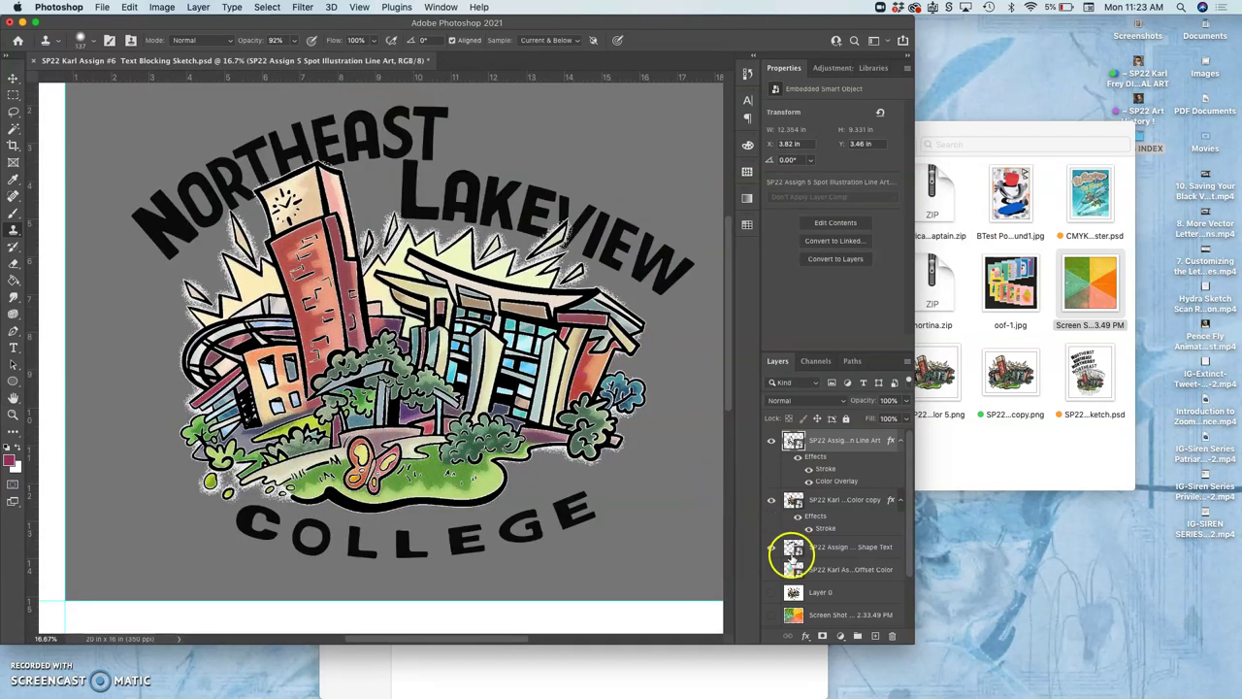
{"action": "scroll", "coordinate": [805, 554], "scroll_direction": "down", "scroll_amount": 3}
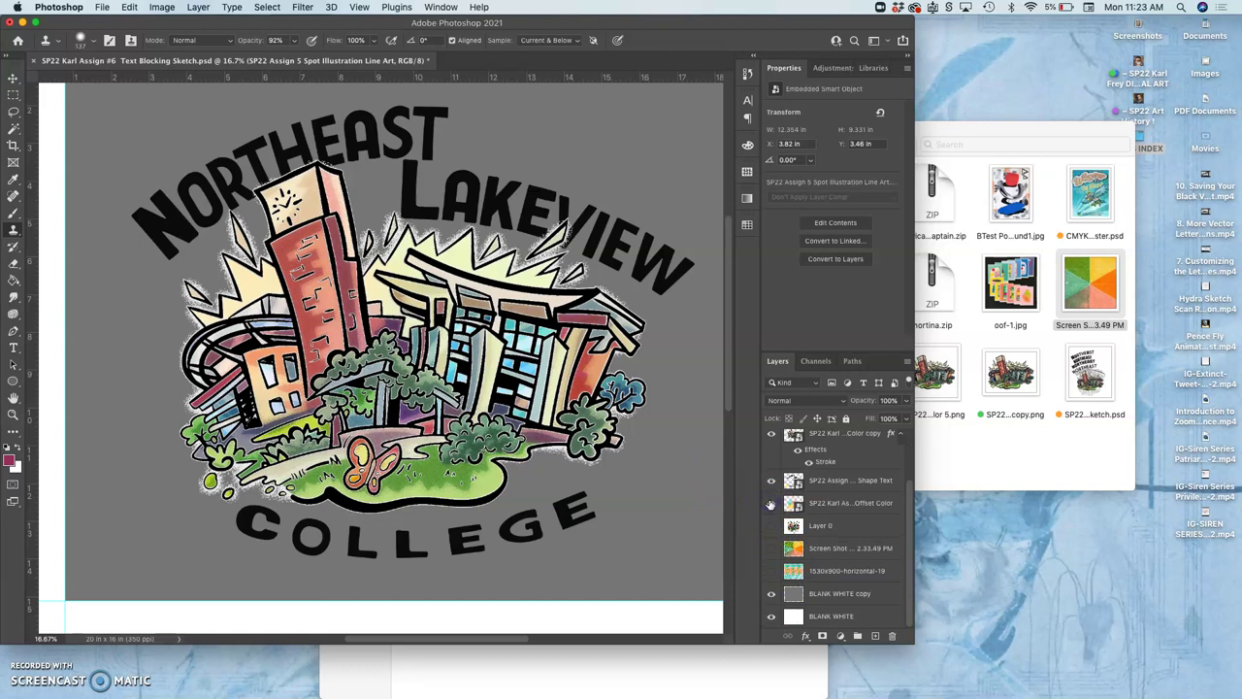
{"action": "left_click", "coordinate": [771, 504]}
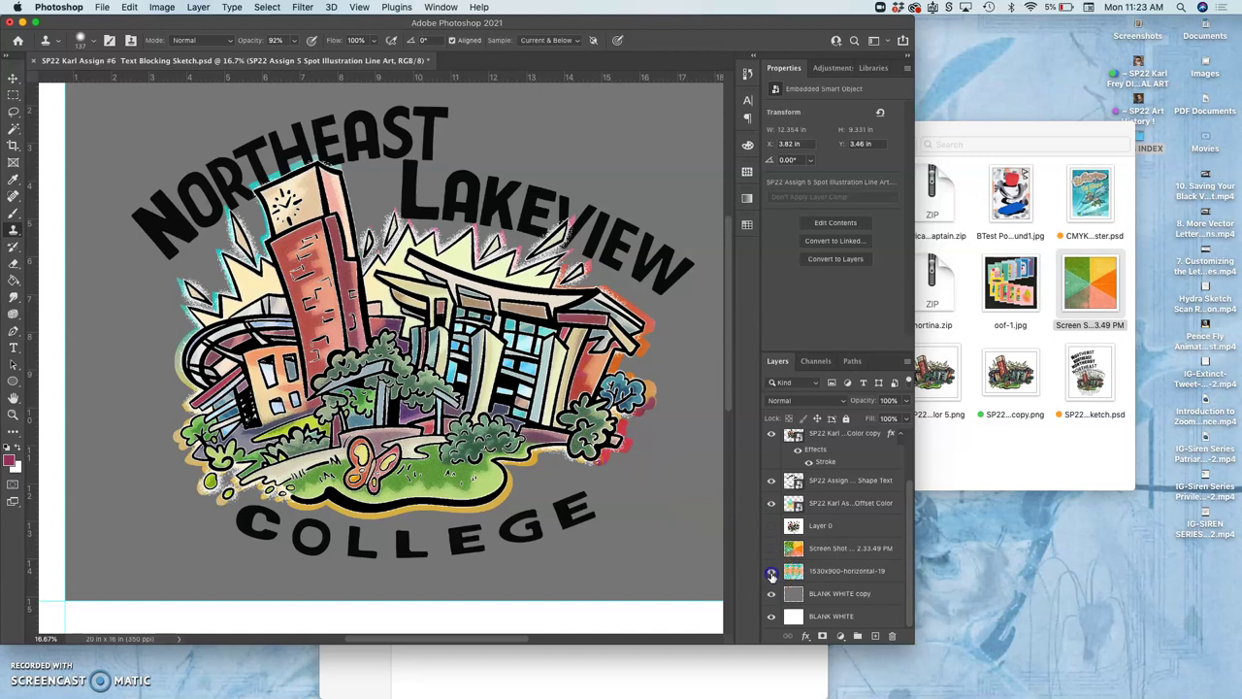
{"action": "left_click", "coordinate": [772, 549]}
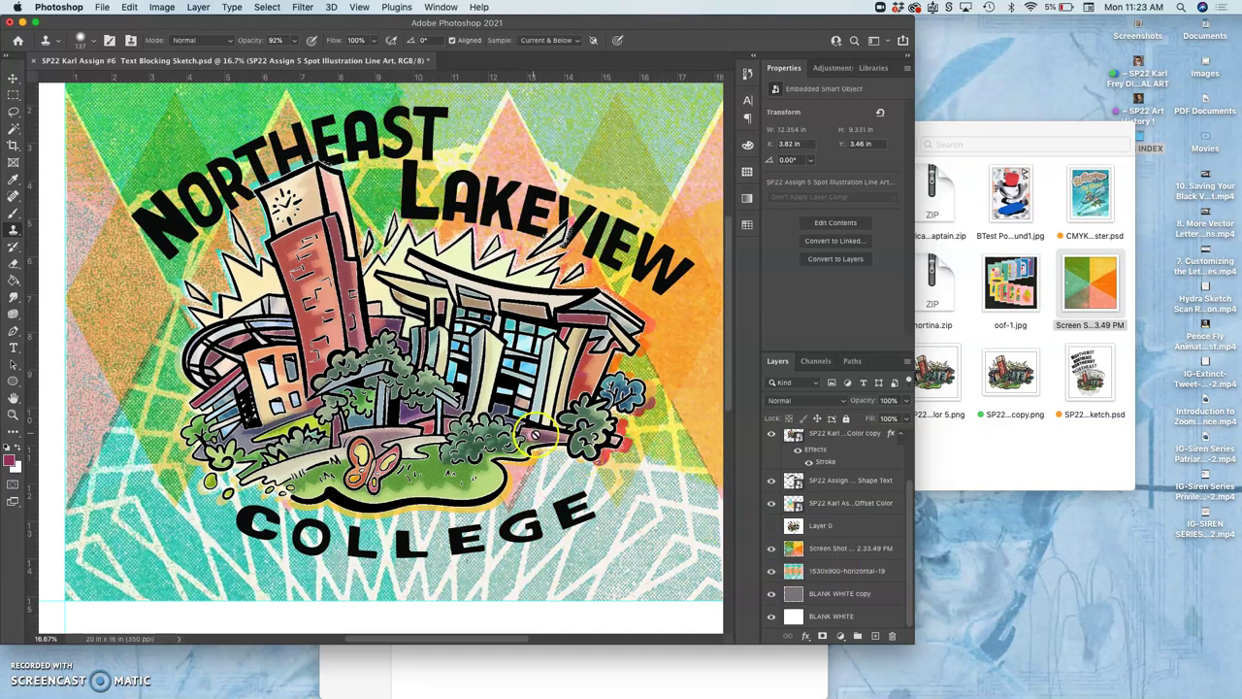
Examine the white stroke edges around the building, sunburst and lettering up close against the textured background.
{"action": "key", "text": "super+equal"}
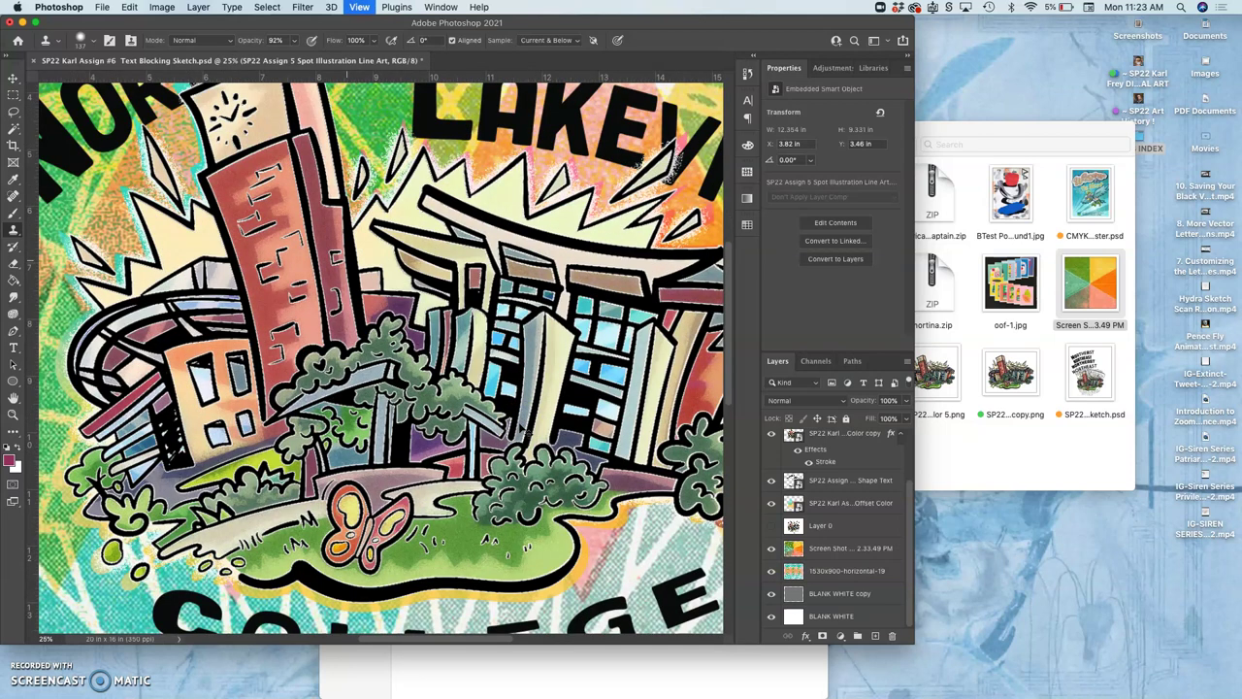
{"action": "key", "text": "super+equal"}
{"action": "scroll", "coordinate": [483, 353], "scroll_direction": "up", "scroll_amount": 2}
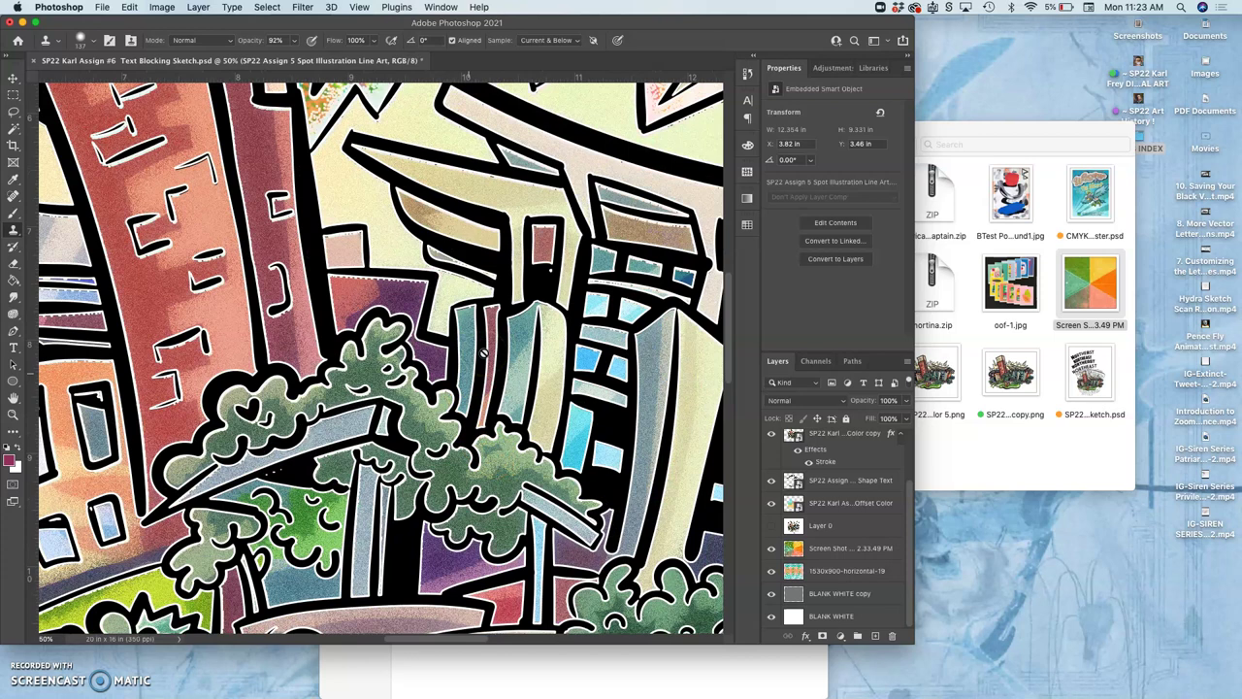
{"action": "scroll", "coordinate": [482, 353], "scroll_direction": "up", "scroll_amount": 10}
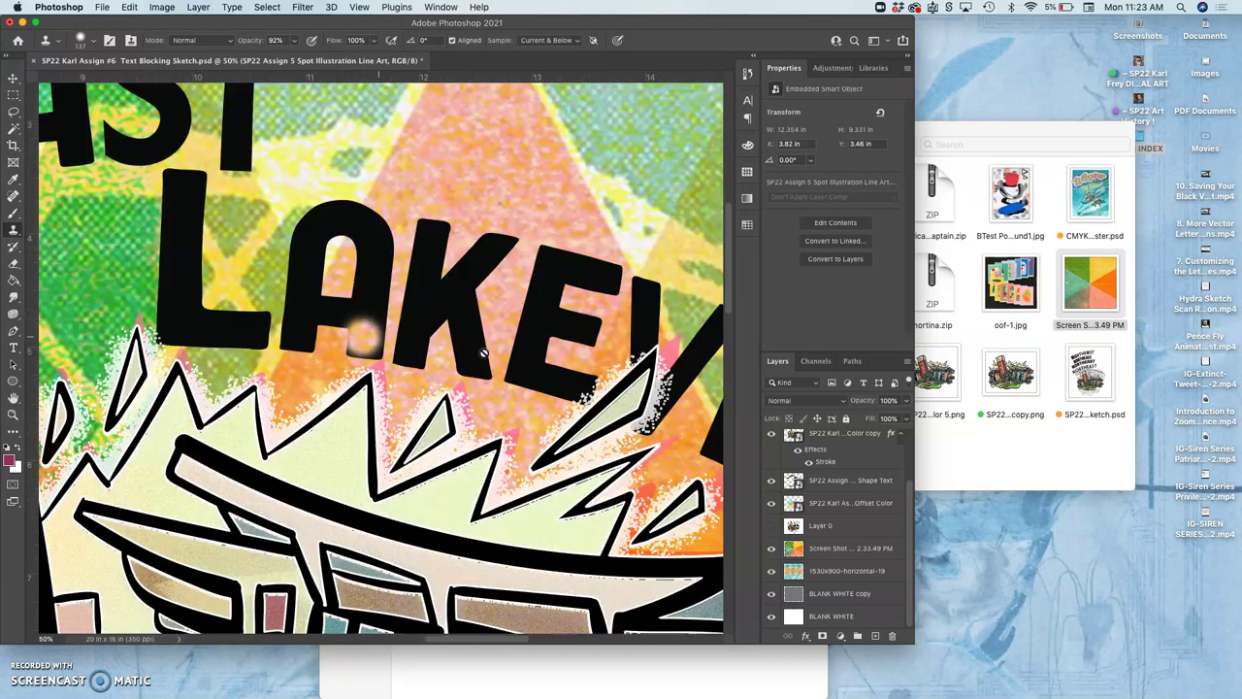
{"action": "scroll", "coordinate": [482, 353], "scroll_direction": "down", "scroll_amount": 5}
{"action": "scroll", "coordinate": [483, 354], "scroll_direction": "right", "scroll_amount": 8}
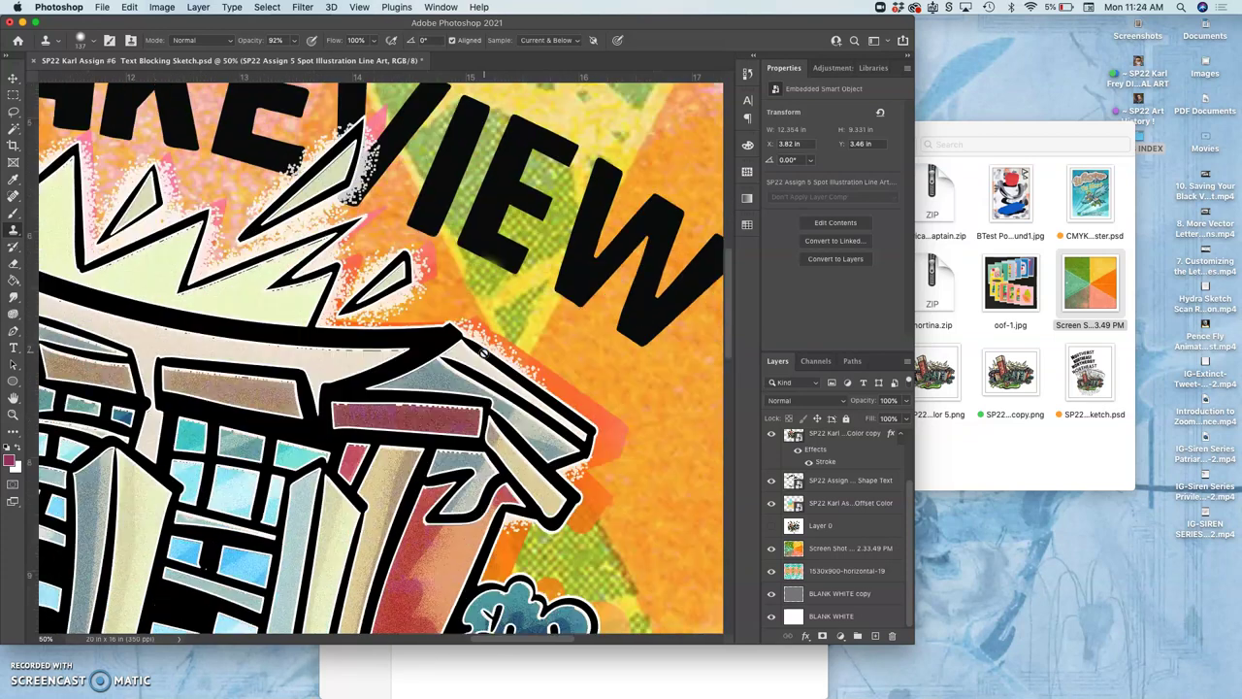
{"action": "scroll", "coordinate": [483, 353], "scroll_direction": "down", "scroll_amount": 1}
{"action": "scroll", "coordinate": [347, 290], "scroll_direction": "left", "scroll_amount": 10}
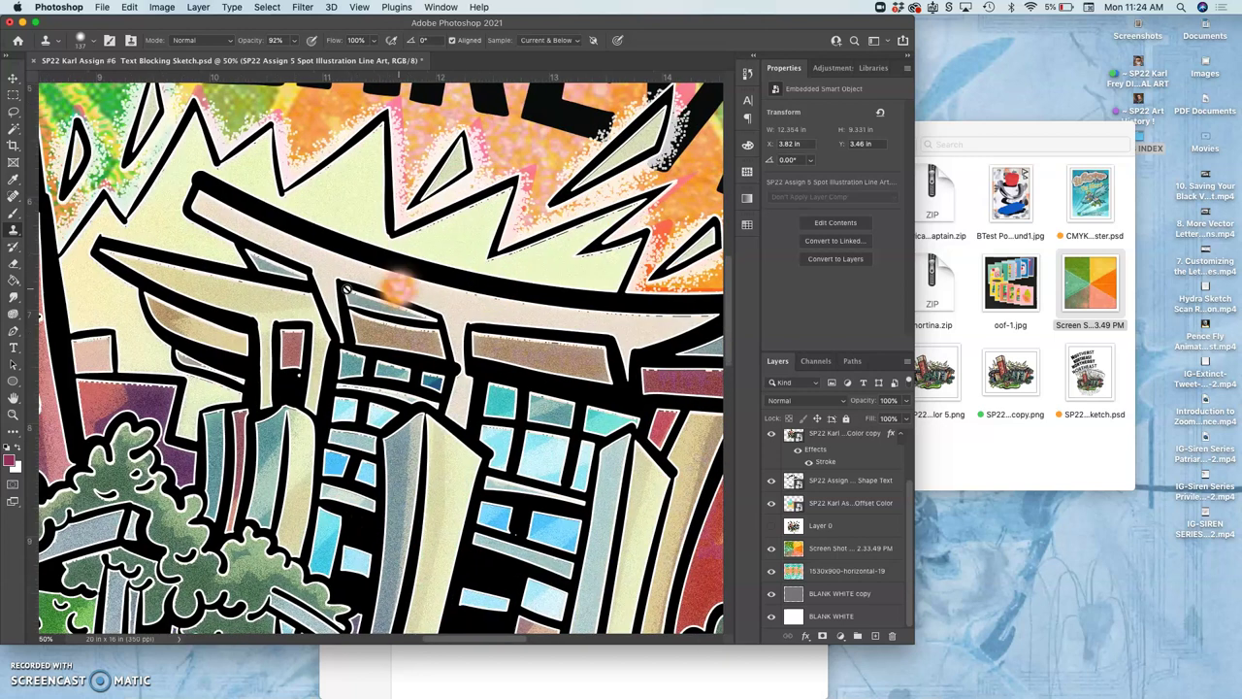
{"action": "scroll", "coordinate": [347, 289], "scroll_direction": "left", "scroll_amount": 8}
{"action": "scroll", "coordinate": [347, 289], "scroll_direction": "up", "scroll_amount": 2}
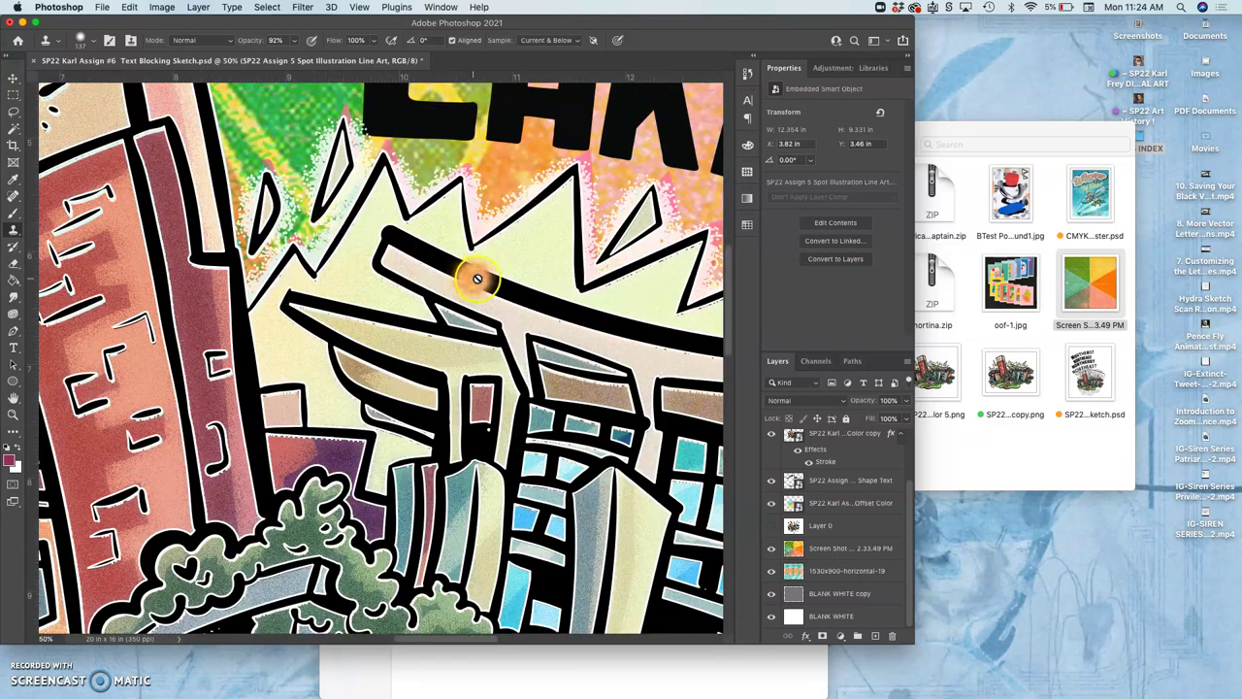
Lower the opacity of the Spot Illustration Color copy layer's white Stroke to 60%.
{"action": "mouse_move", "coordinate": [813, 433]}
{"action": "left_mouse_down"}
{"action": "mouse_move", "coordinate": [824, 502]}
{"action": "mouse_move", "coordinate": [831, 486]}
{"action": "mouse_move", "coordinate": [823, 520]}
{"action": "left_mouse_up"}
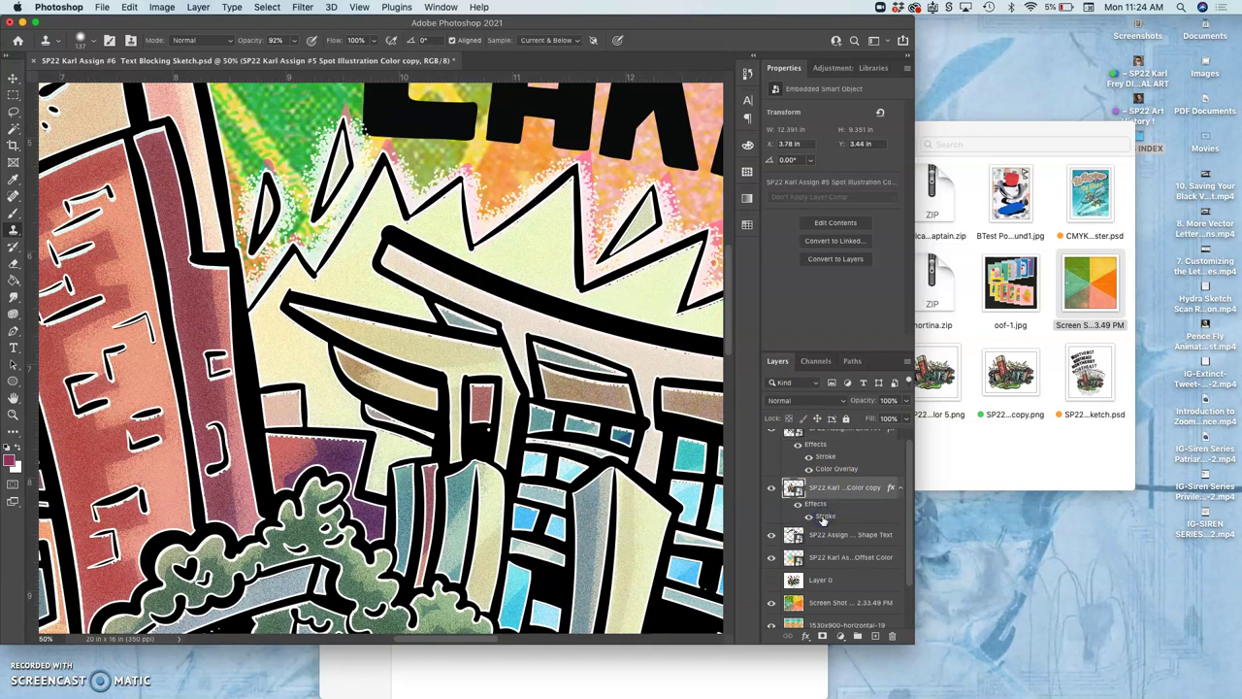
{"action": "double_click", "coordinate": [823, 516]}
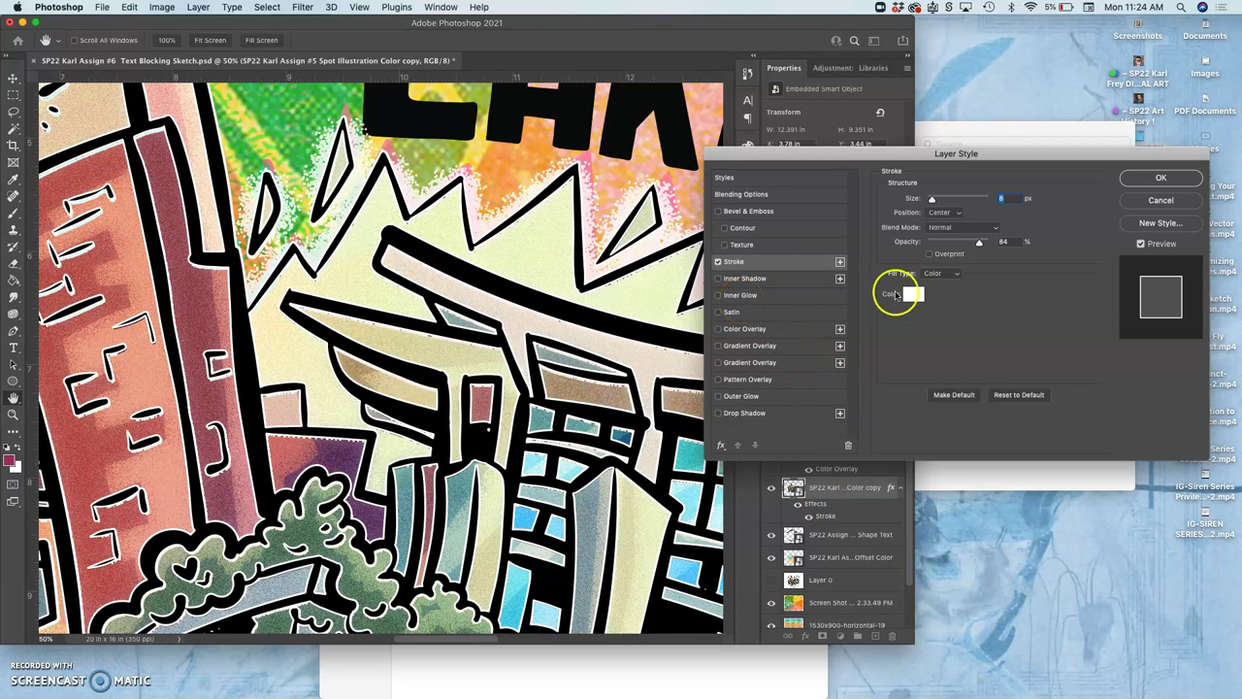
{"action": "left_click_drag", "start_coordinate": [979, 241], "coordinate": [962, 246]}
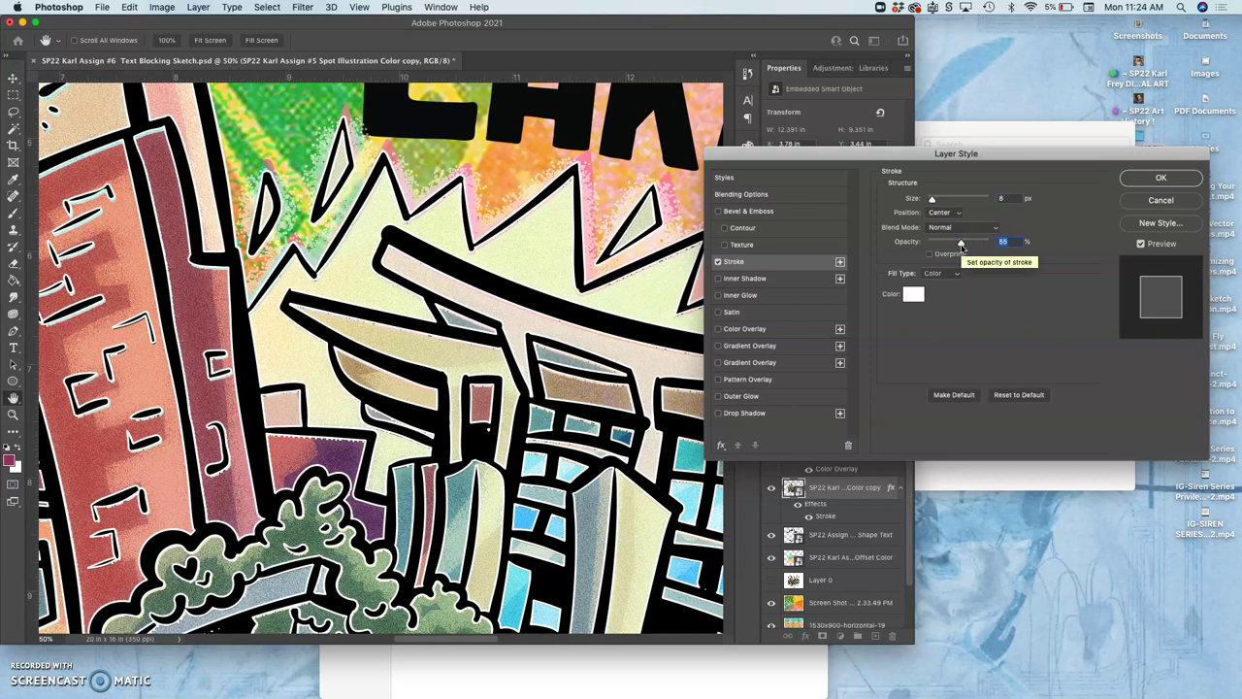
{"action": "left_click", "coordinate": [962, 246]}
{"action": "left_click_drag", "start_coordinate": [964, 246], "coordinate": [966, 246]}
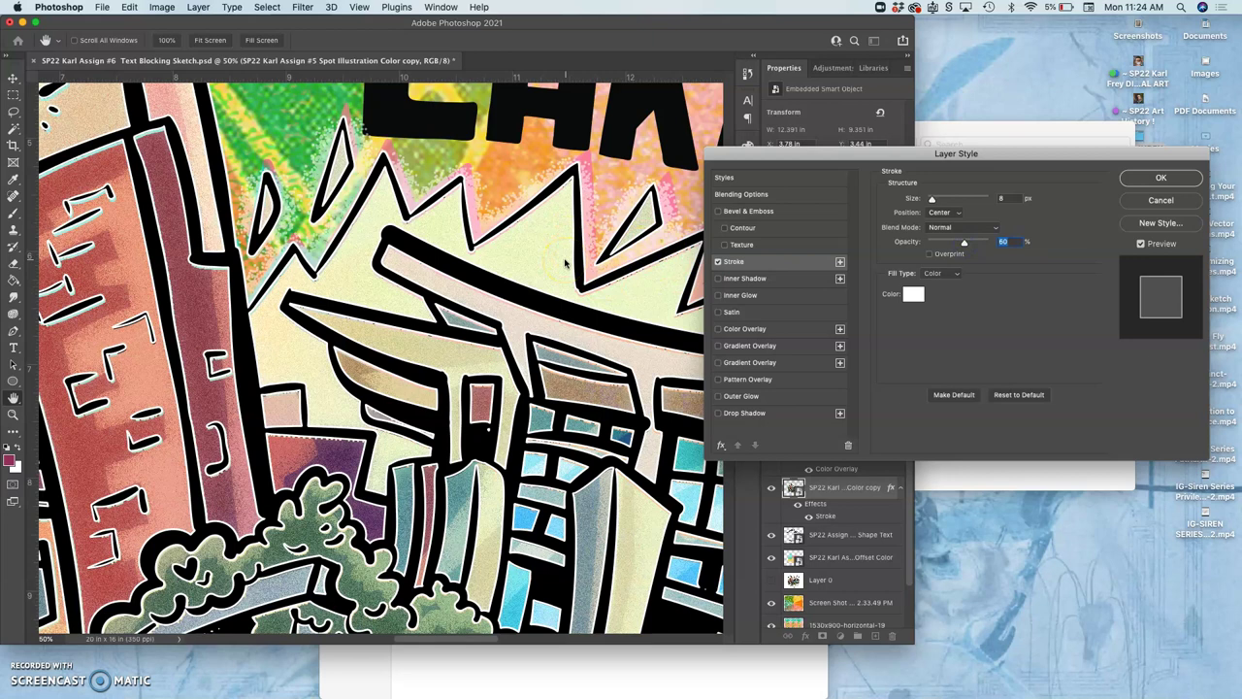
Compare thicker outlines around the clock tower, set the Color copy layer's Stroke size to 7 px and apply the layer style.
{"action": "scroll", "coordinate": [565, 262], "scroll_direction": "left", "scroll_amount": 5}
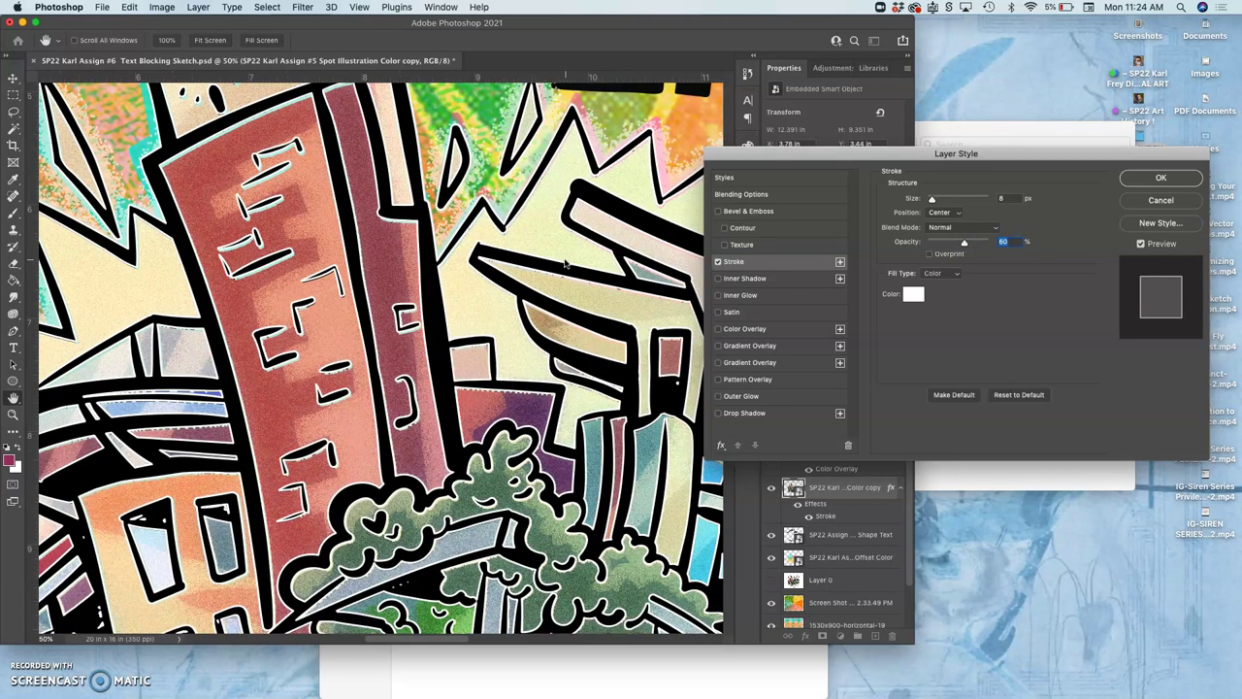
{"action": "scroll", "coordinate": [564, 262], "scroll_direction": "left", "scroll_amount": 5}
{"action": "scroll", "coordinate": [565, 262], "scroll_direction": "up", "scroll_amount": 5}
{"action": "scroll", "coordinate": [564, 262], "scroll_direction": "right", "scroll_amount": 3}
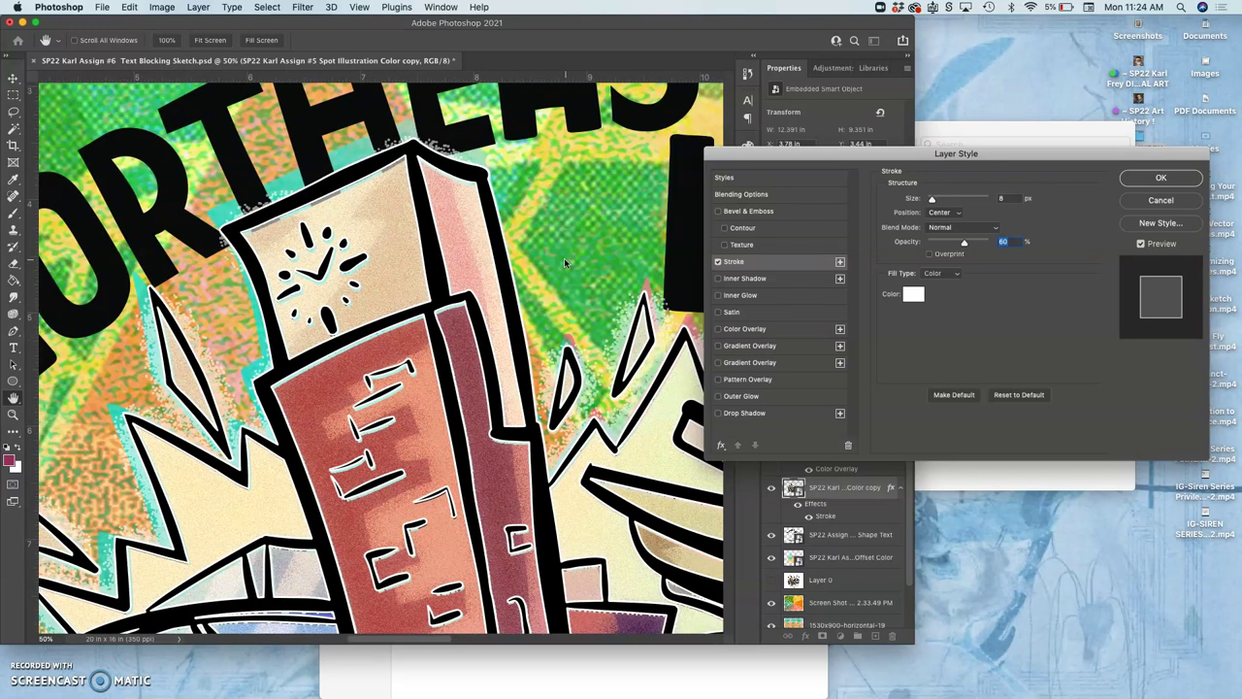
{"action": "scroll", "coordinate": [564, 258], "scroll_direction": "down", "scroll_amount": 2}
{"action": "scroll", "coordinate": [563, 257], "scroll_direction": "right", "scroll_amount": 2}
{"action": "left_click_drag", "start_coordinate": [932, 199], "coordinate": [942, 200]}
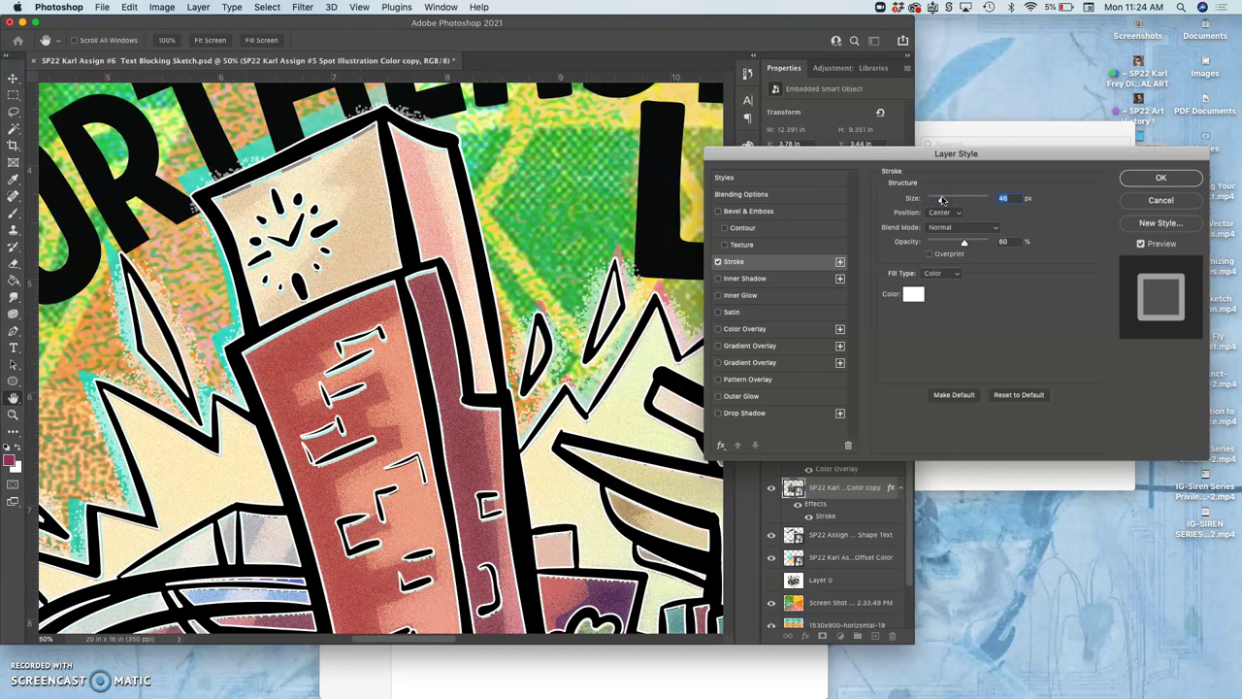
{"action": "left_click_drag", "start_coordinate": [944, 198], "coordinate": [939, 199]}
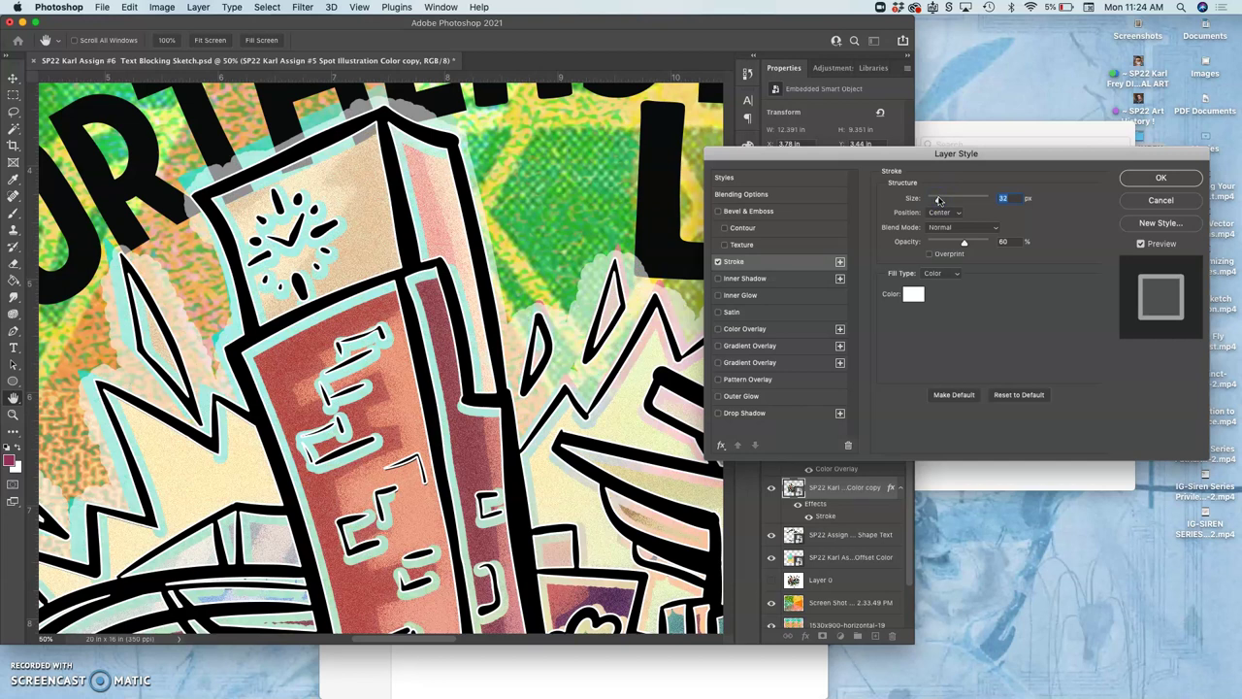
{"action": "left_click_drag", "start_coordinate": [938, 199], "coordinate": [932, 199]}
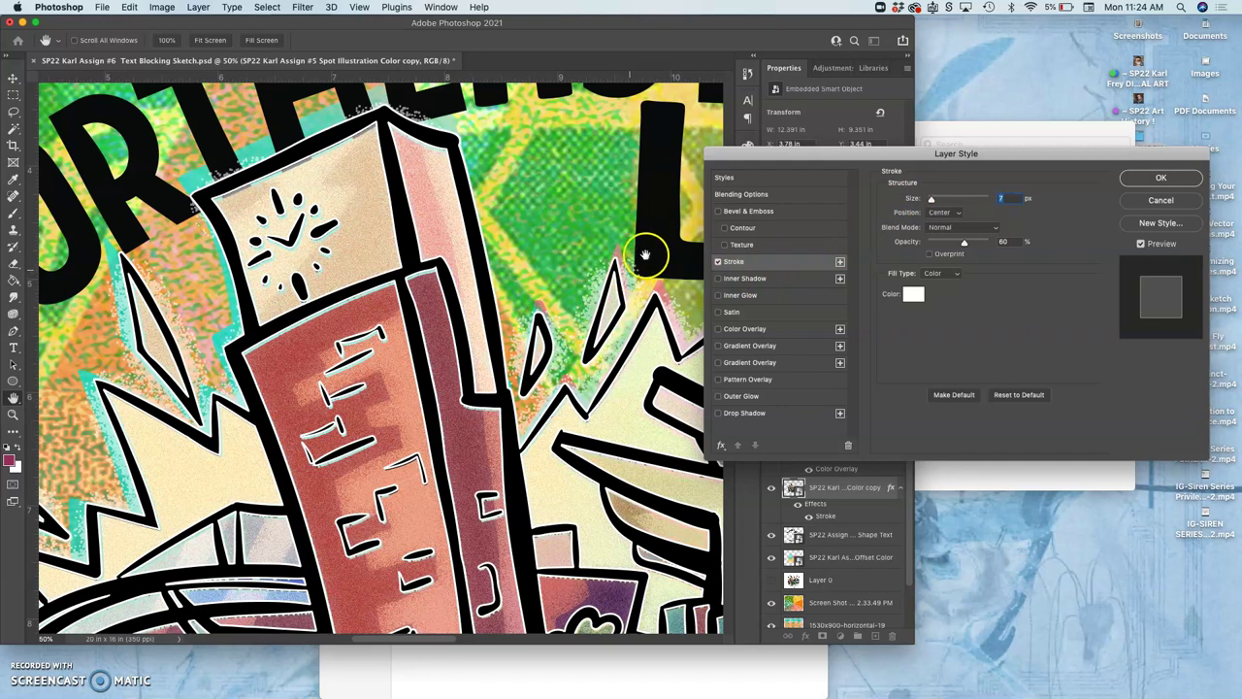
{"action": "left_click", "coordinate": [1144, 179]}
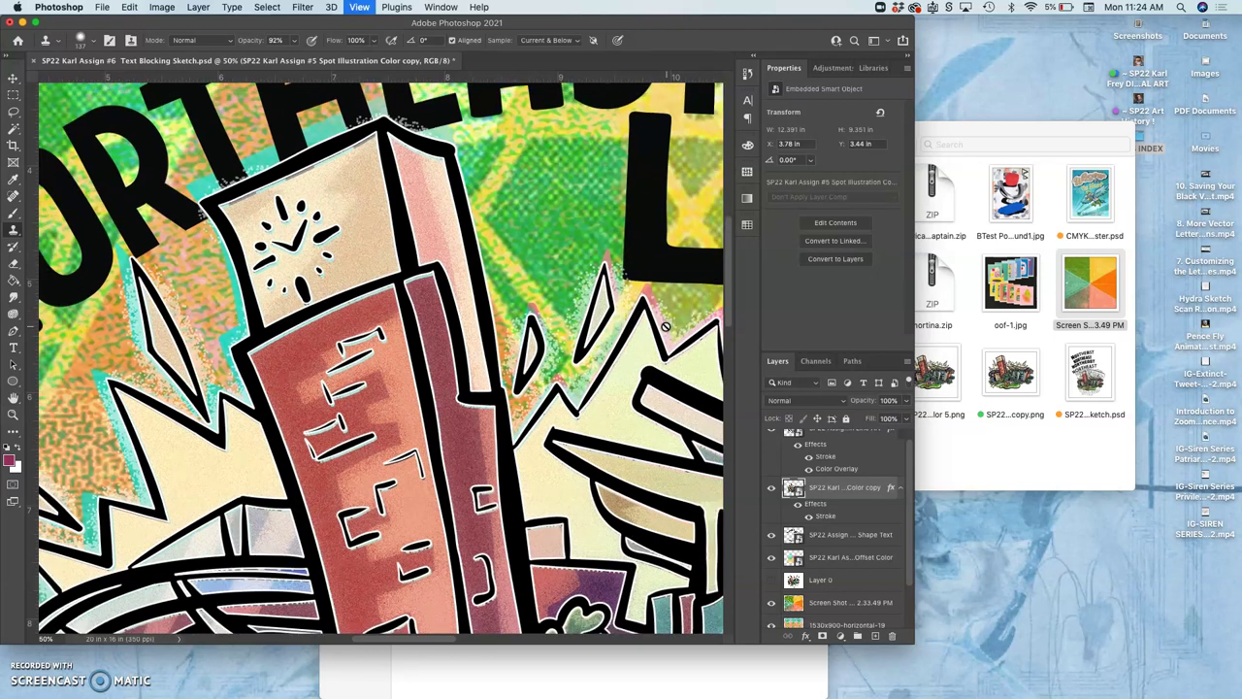
Examine the softened strokes on the buildings and the whole poster composition inside its white border.
{"action": "scroll", "coordinate": [666, 329], "scroll_direction": "down", "scroll_amount": 2}
{"action": "scroll", "coordinate": [670, 332], "scroll_direction": "right", "scroll_amount": 5}
{"action": "scroll", "coordinate": [672, 334], "scroll_direction": "down", "scroll_amount": 3}
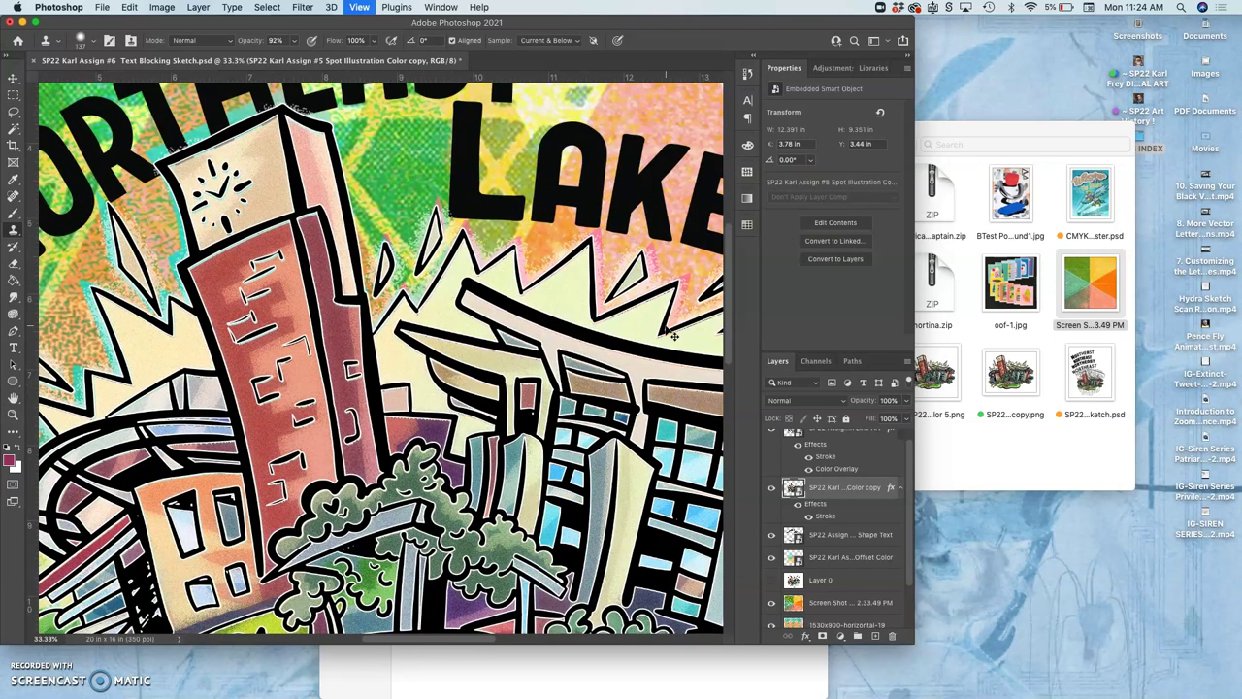
{"action": "scroll", "coordinate": [671, 334], "scroll_direction": "down", "scroll_amount": 3}
{"action": "scroll", "coordinate": [671, 334], "scroll_direction": "right", "scroll_amount": 2}
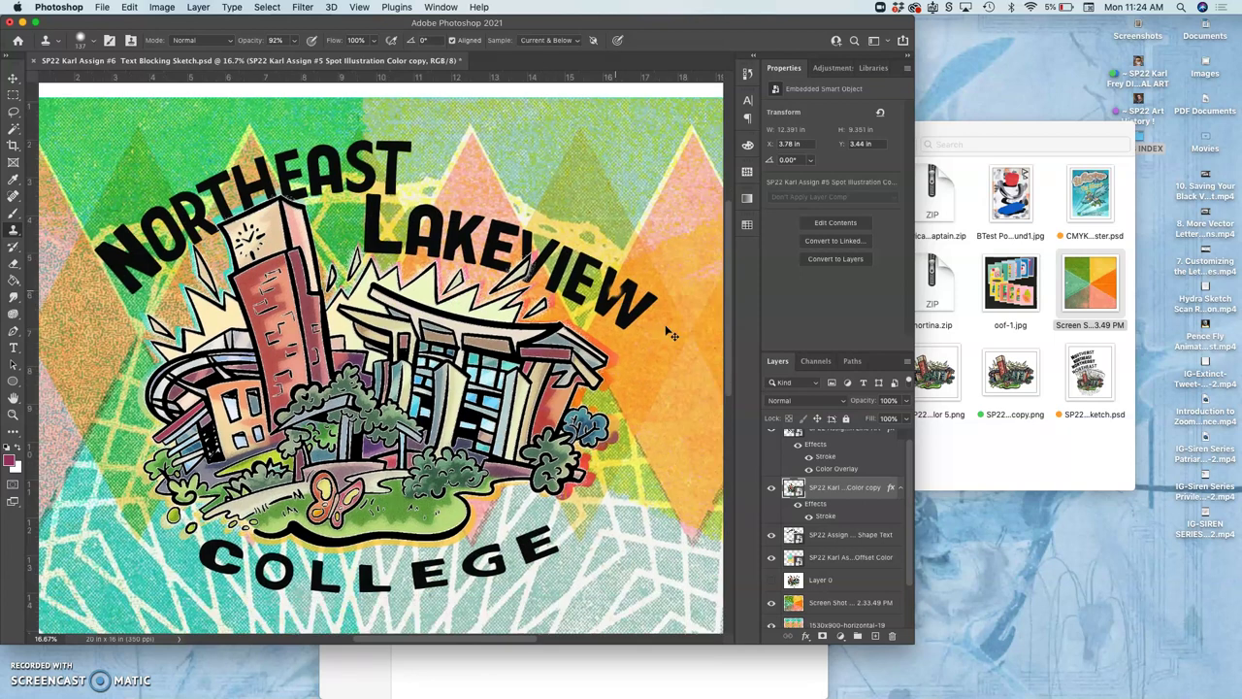
{"action": "scroll", "coordinate": [670, 334], "scroll_direction": "down", "scroll_amount": 1}
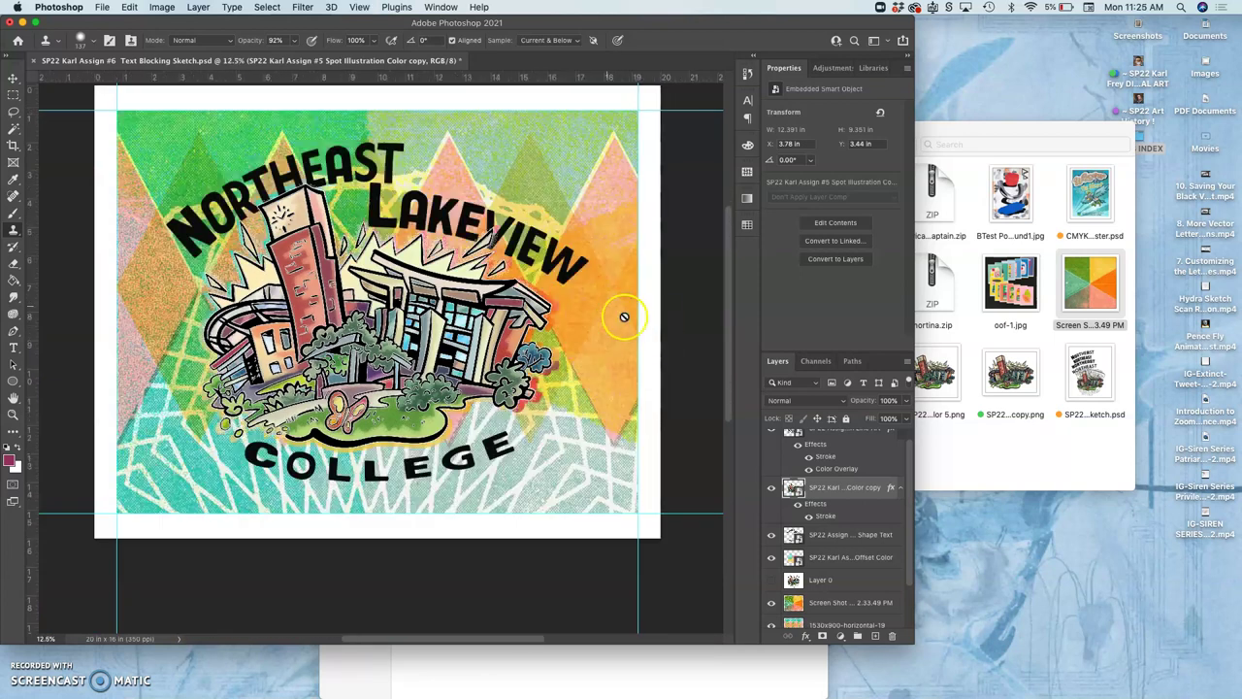